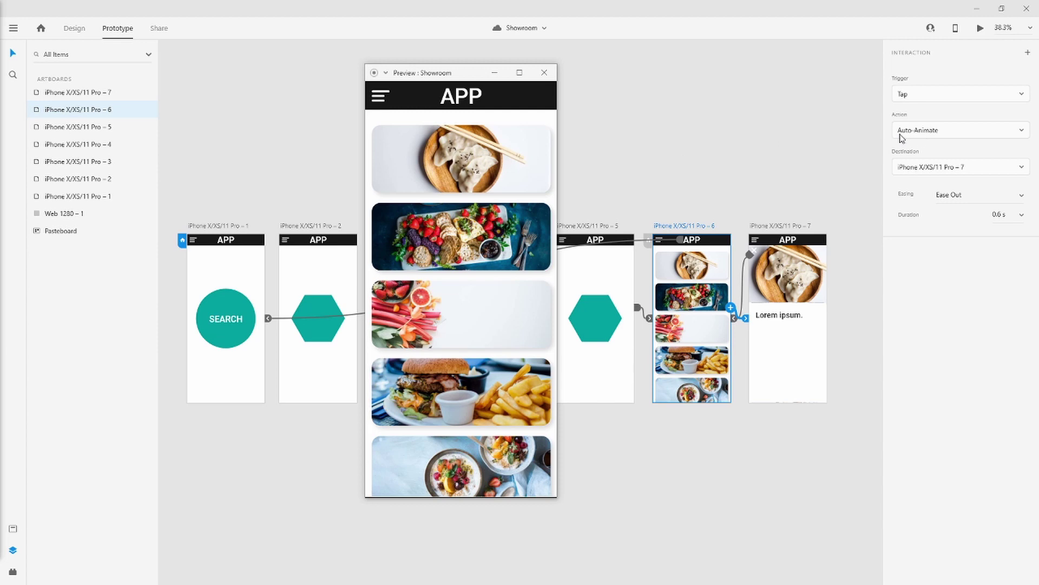
Step: Click through the preview's search, loading, list and dumplings detail screens, then close it
left_click(455, 102)
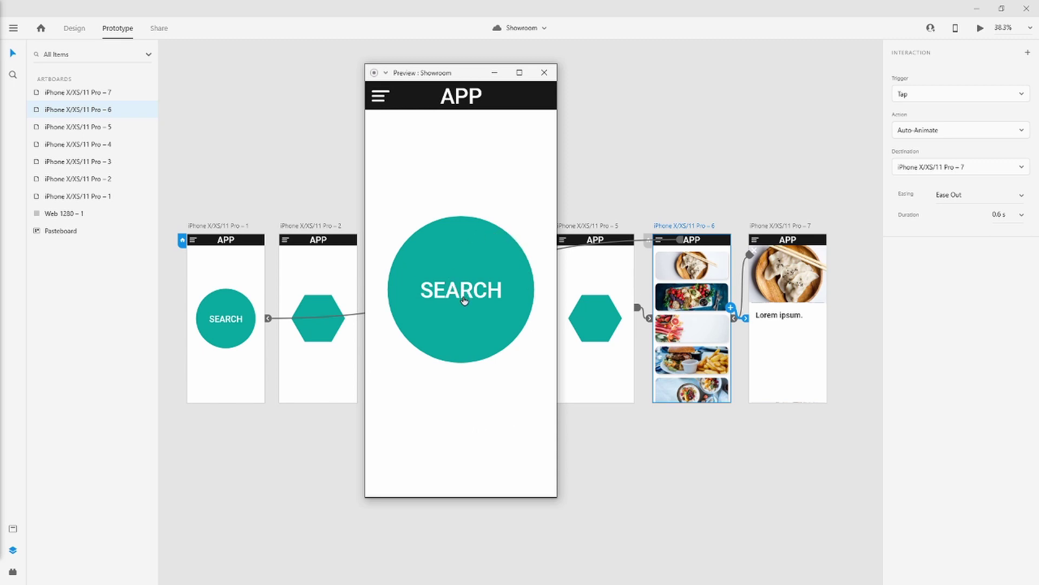
left_click(464, 301)
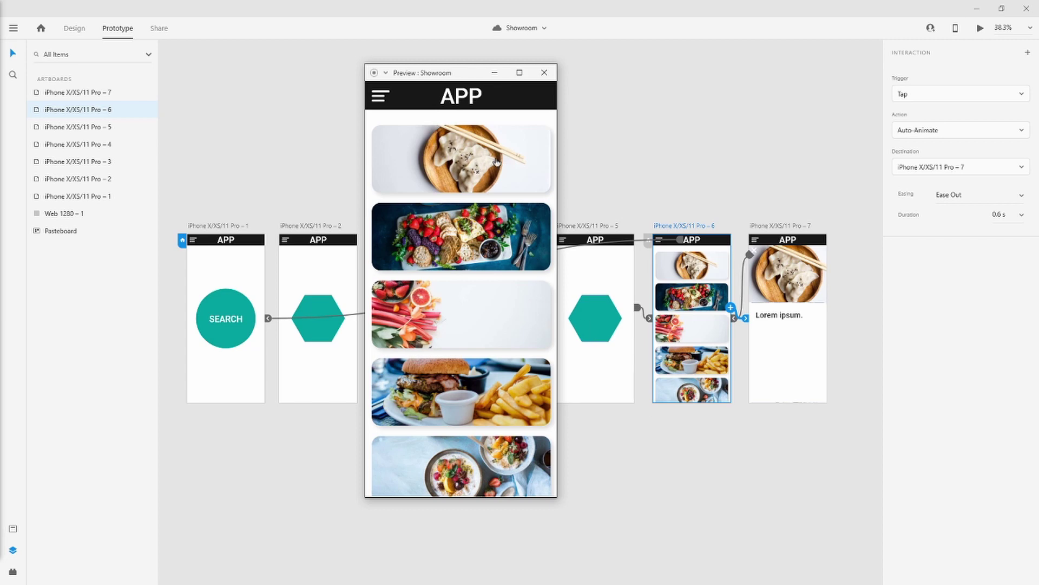
left_click(495, 162)
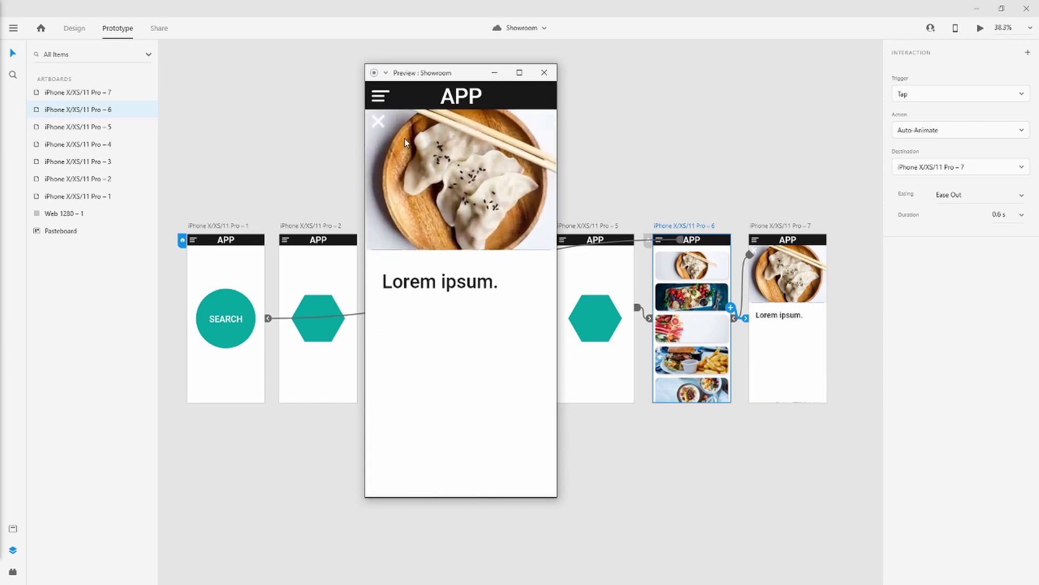
left_click(378, 123)
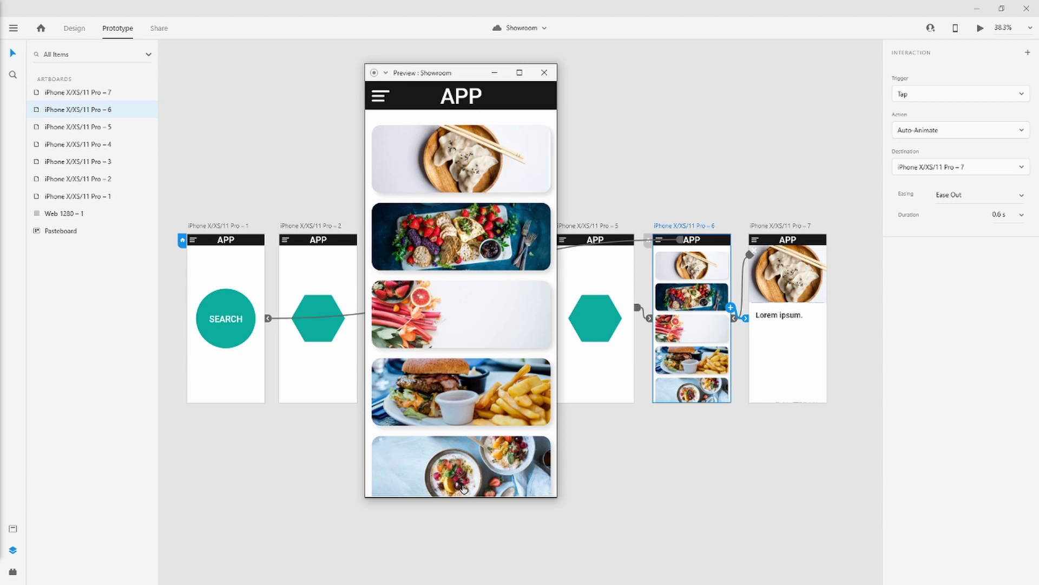
left_click(545, 73)
left_click(485, 184)
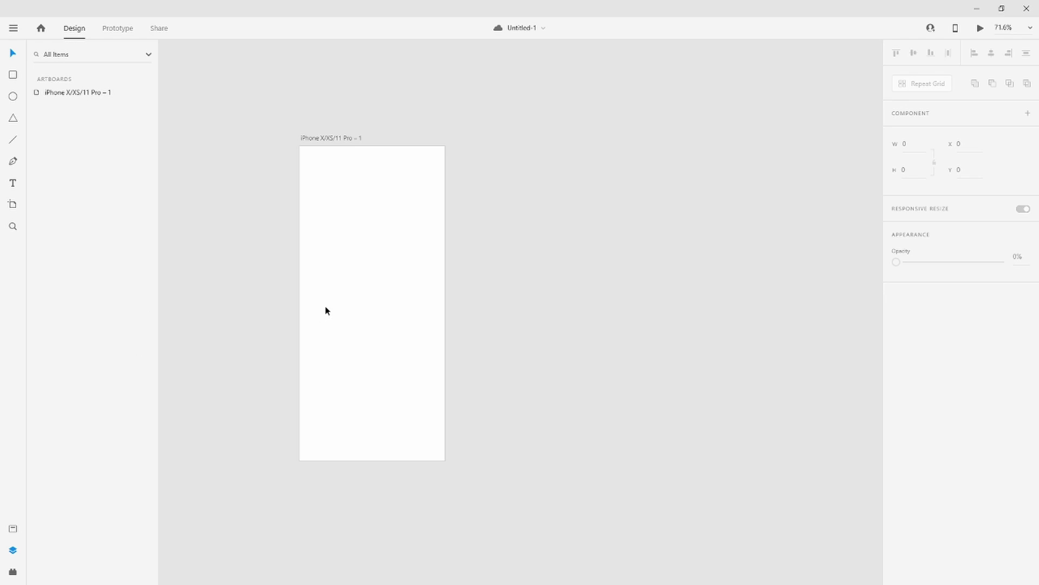
Step: Zoom in on the artboard and draw a full-width rectangle along its top edge
left_click_drag(321, 118, 297, 104)
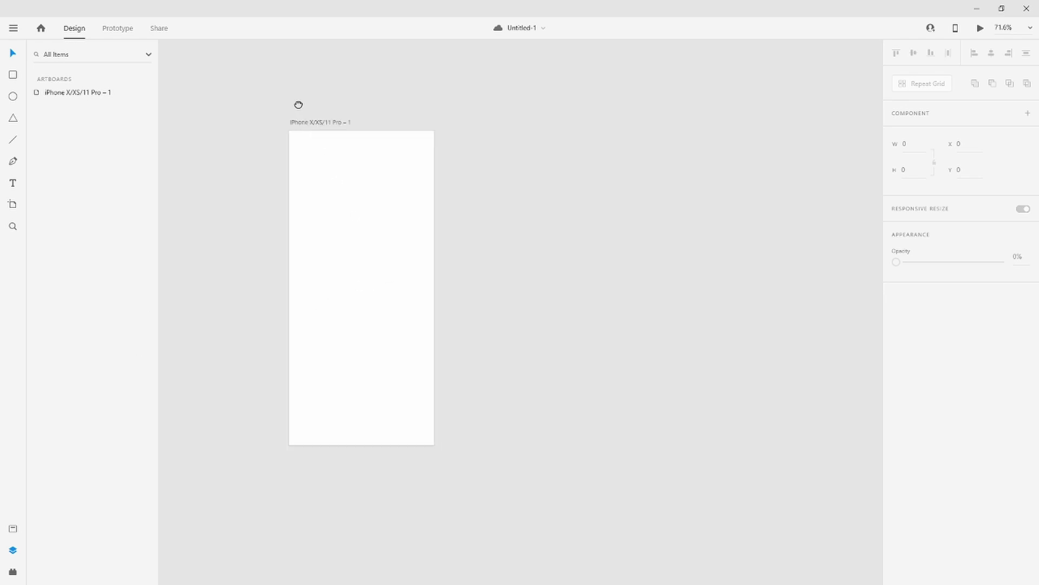
scroll(275, 139, "up", 2)
left_click_drag(258, 167, 242, 229)
scroll(205, 247, "down", 1)
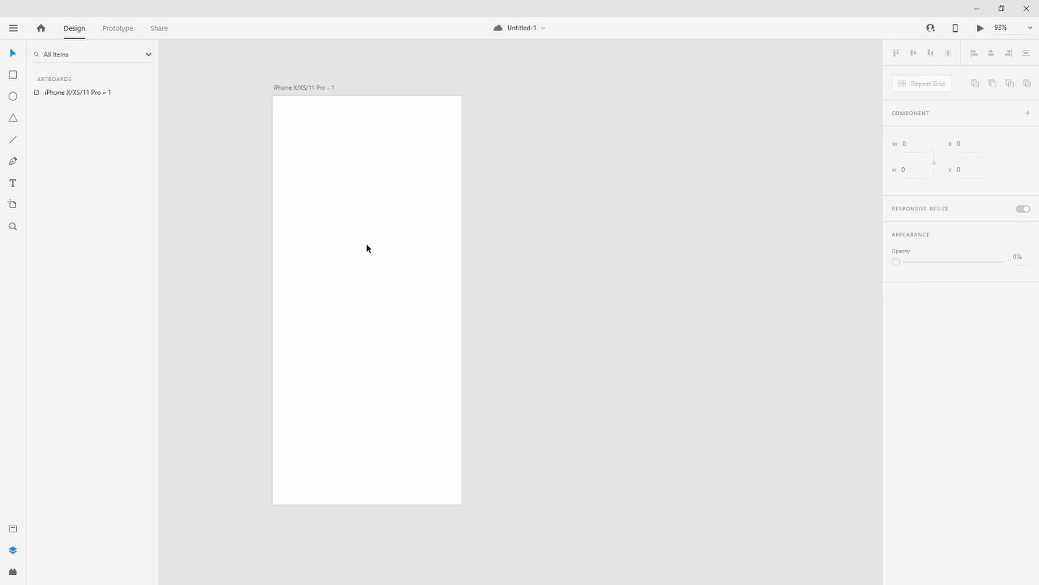
key("r")
mouse_move(291, 203)
left_mouse_down()
mouse_move(443, 158)
mouse_move(464, 167)
mouse_move(407, 151)
mouse_move(397, 128)
mouse_move(461, 116)
left_mouse_up()
Step: Resize the header rectangle to 68 high and fill it dark grey #333333
left_click_drag(368, 136, 371, 130)
left_click(918, 384)
left_click_drag(818, 392, 710, 392)
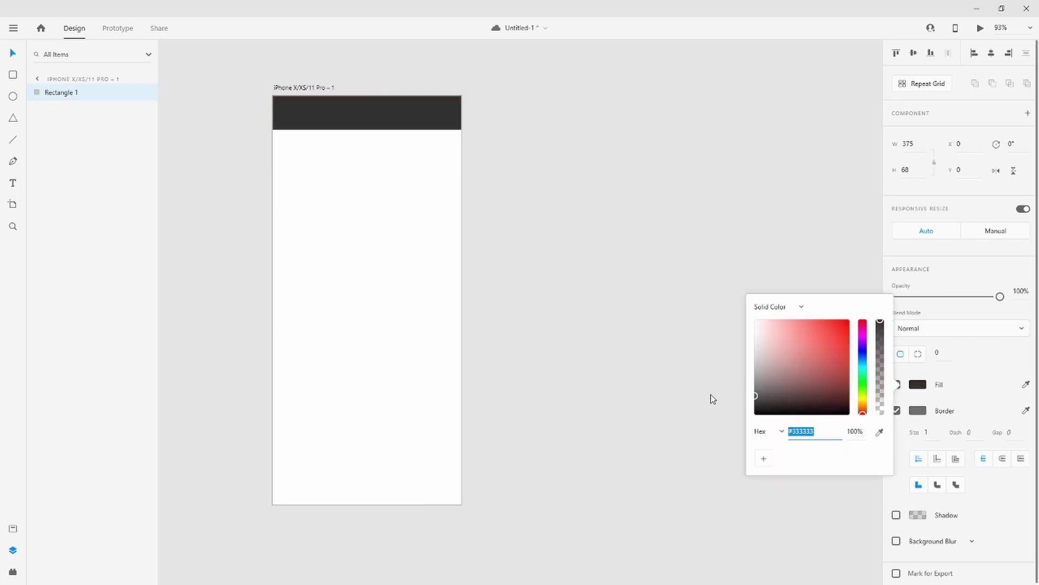
left_click(501, 226)
scroll(323, 119, "up", 2)
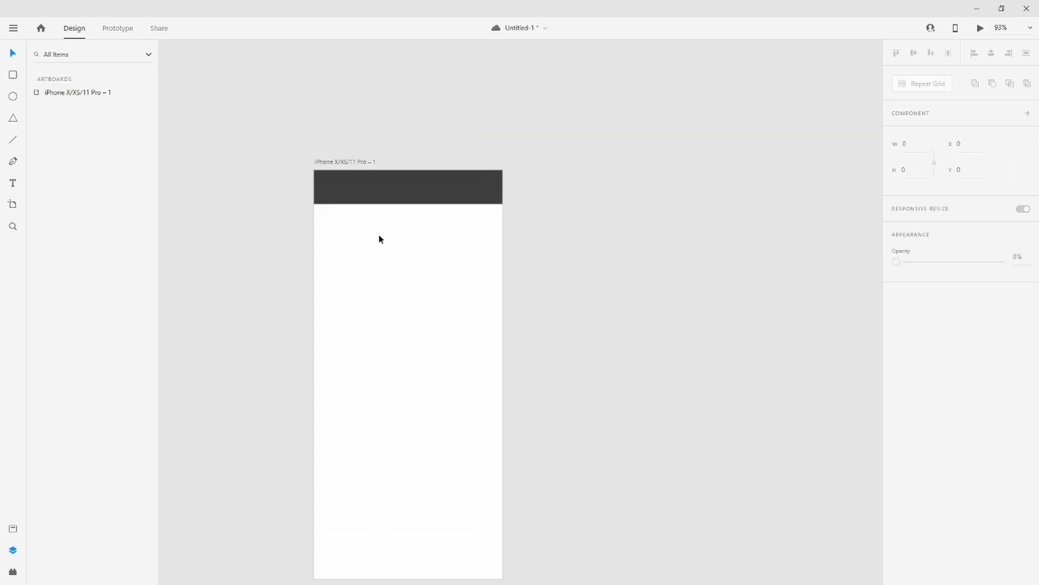
Step: Add an 'APP' text on the header bar and set its font size to 40
key("t")
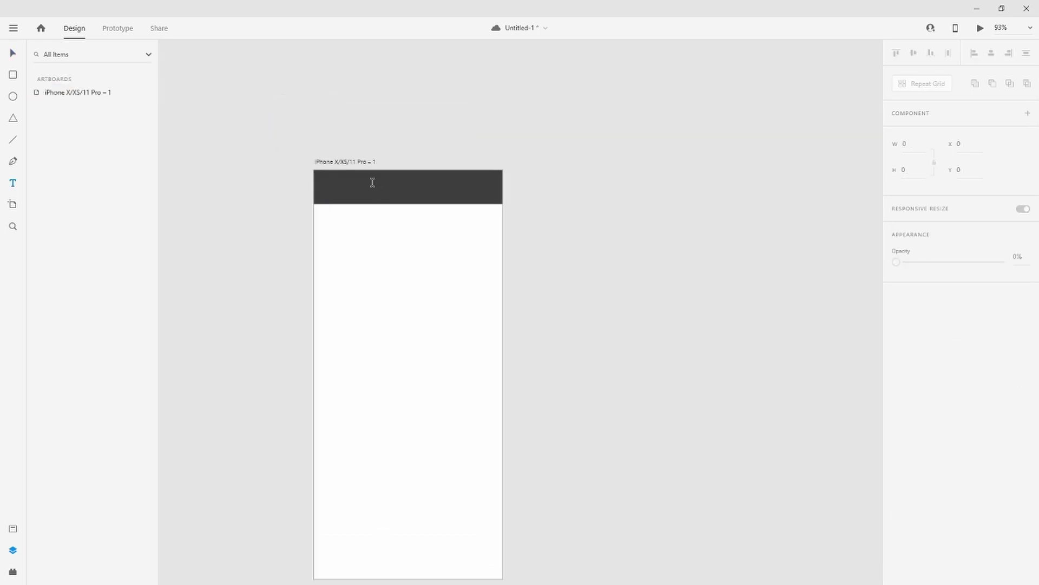
left_click(373, 187)
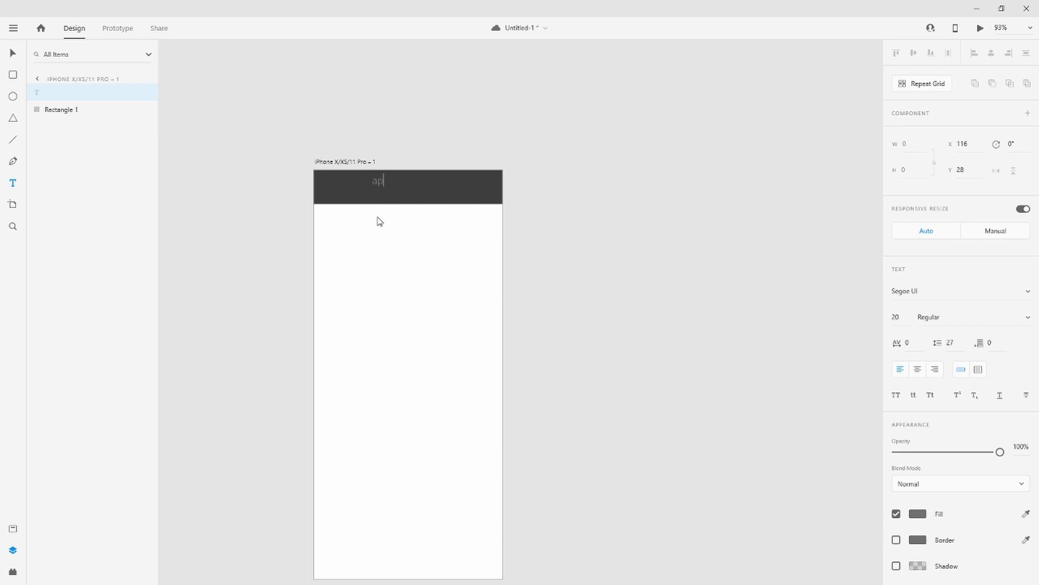
key("Escape")
left_click(381, 181)
key("Escape")
left_click_drag(386, 179, 413, 192)
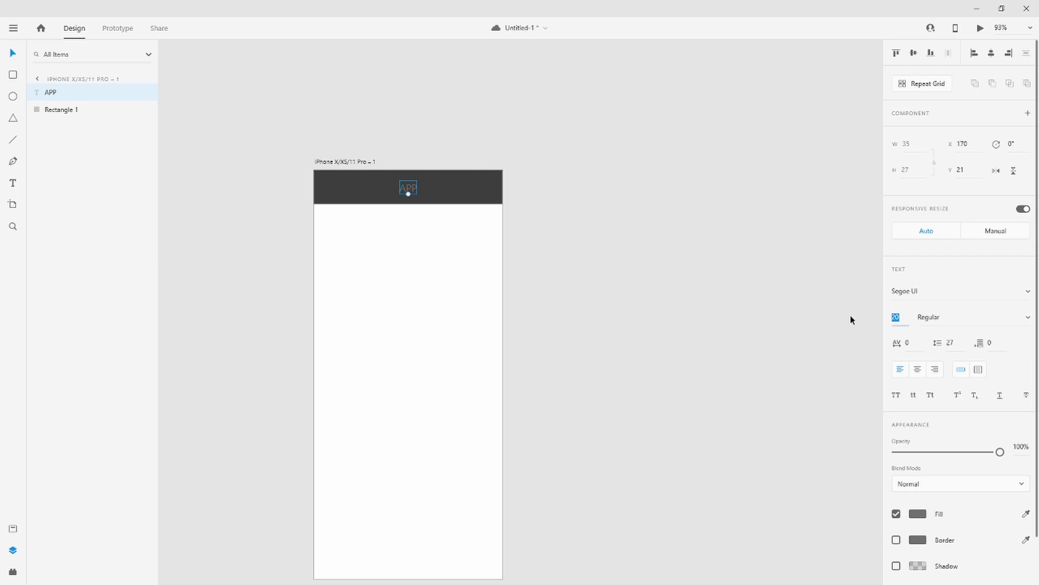
type("40")
key("Return")
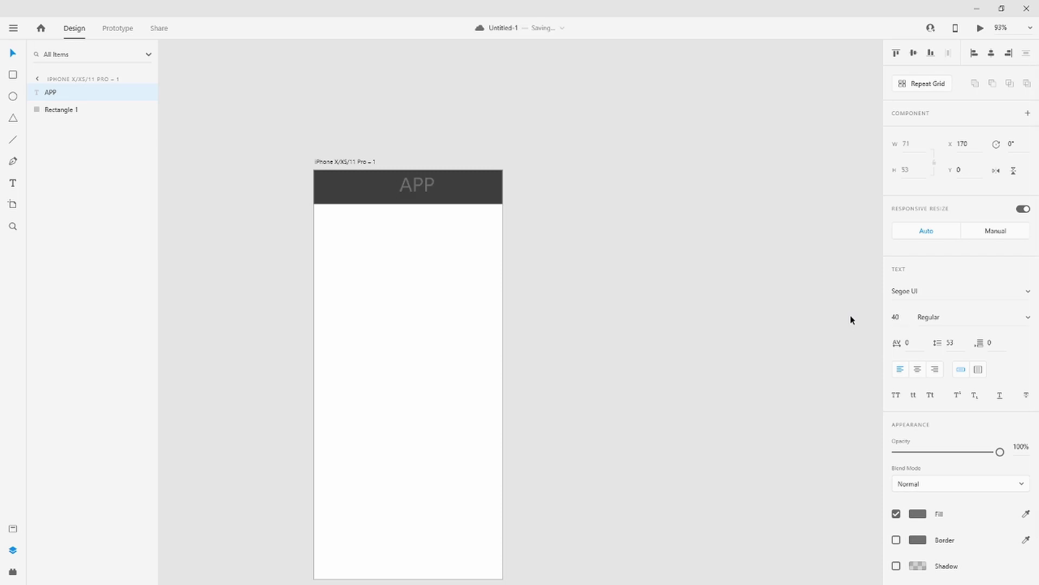
Step: Make the APP title white and reposition it within the header
left_click(1030, 321)
left_click(953, 324)
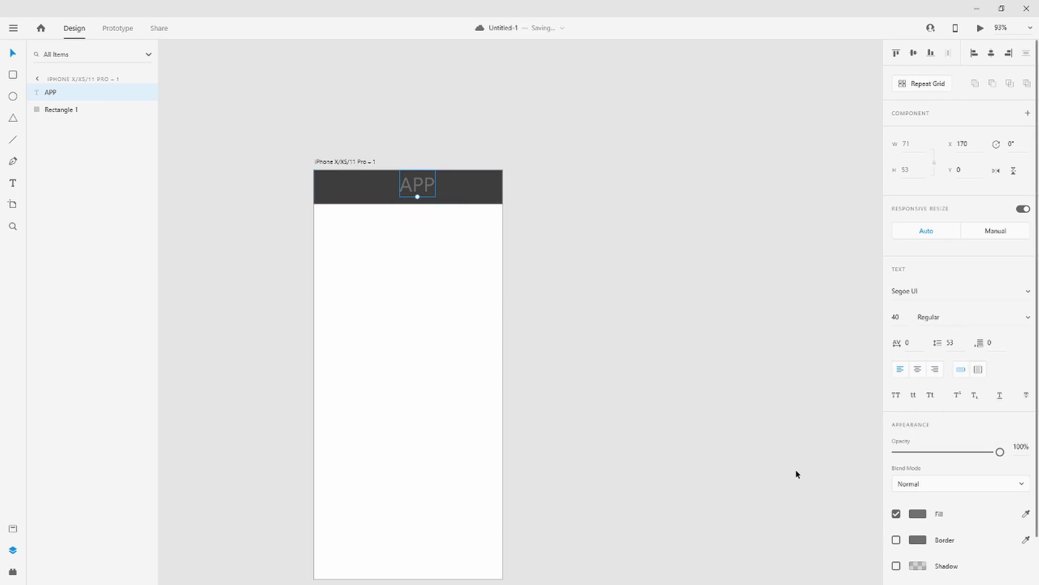
left_click(923, 514)
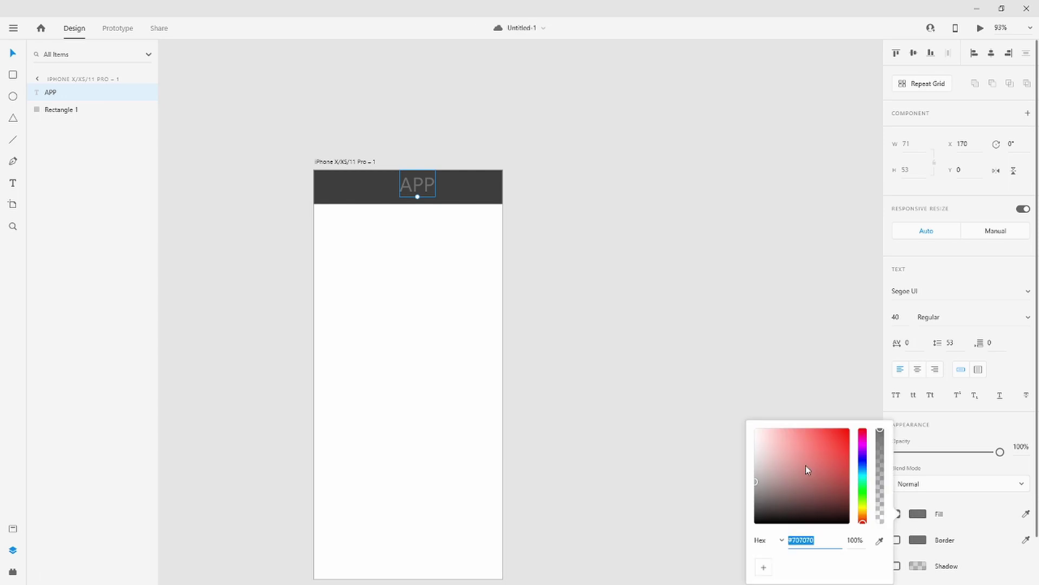
left_click_drag(805, 466, 662, 437)
left_click(638, 424)
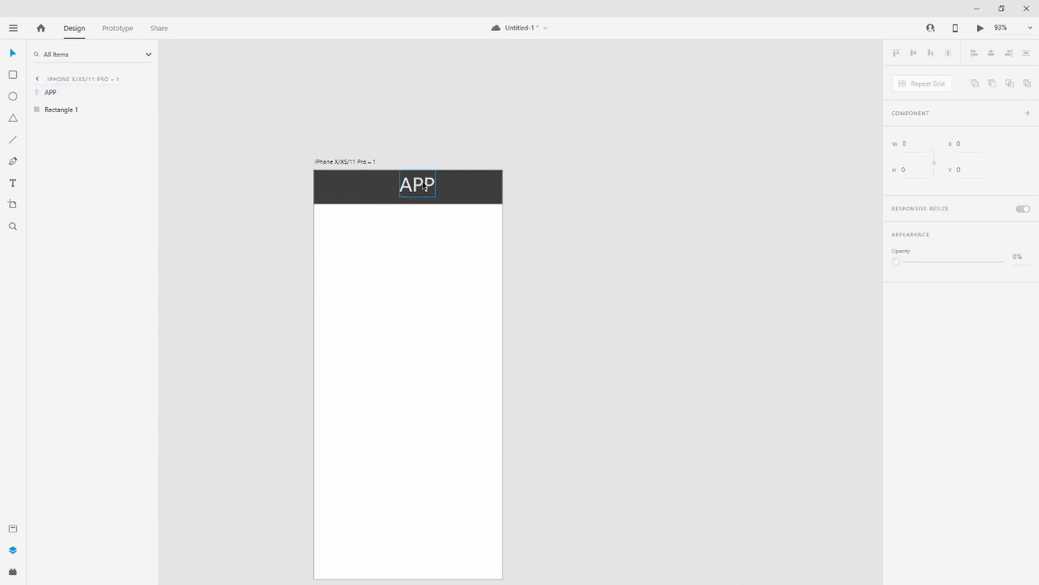
left_click_drag(423, 187, 415, 190)
Step: Draw a thin white bar at the header's left with no border and corner radius 2
left_click(423, 280)
scroll(369, 205, "up", 2)
scroll(344, 213, "up", 5)
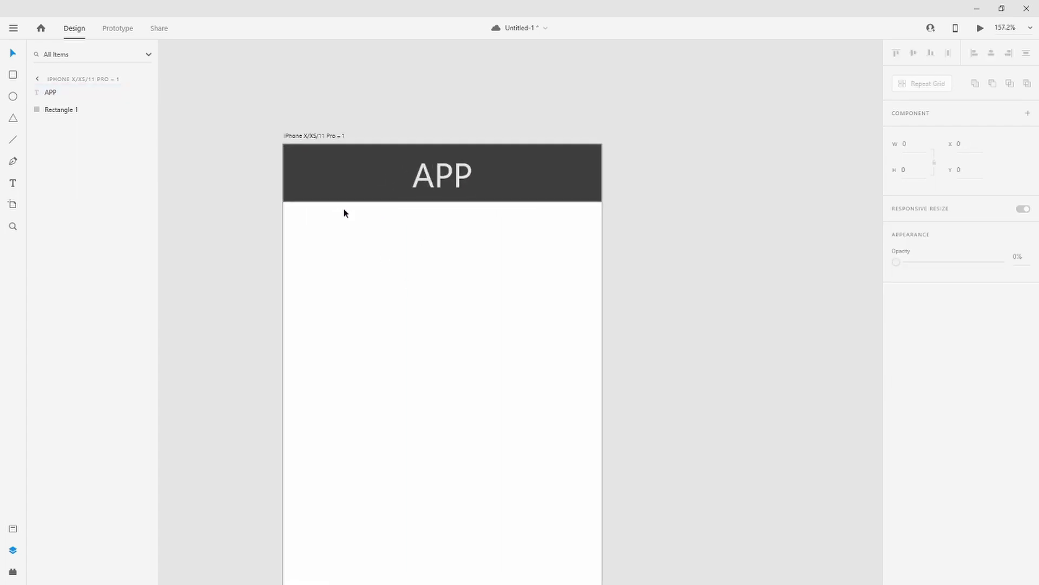
scroll(363, 320, "up", 1)
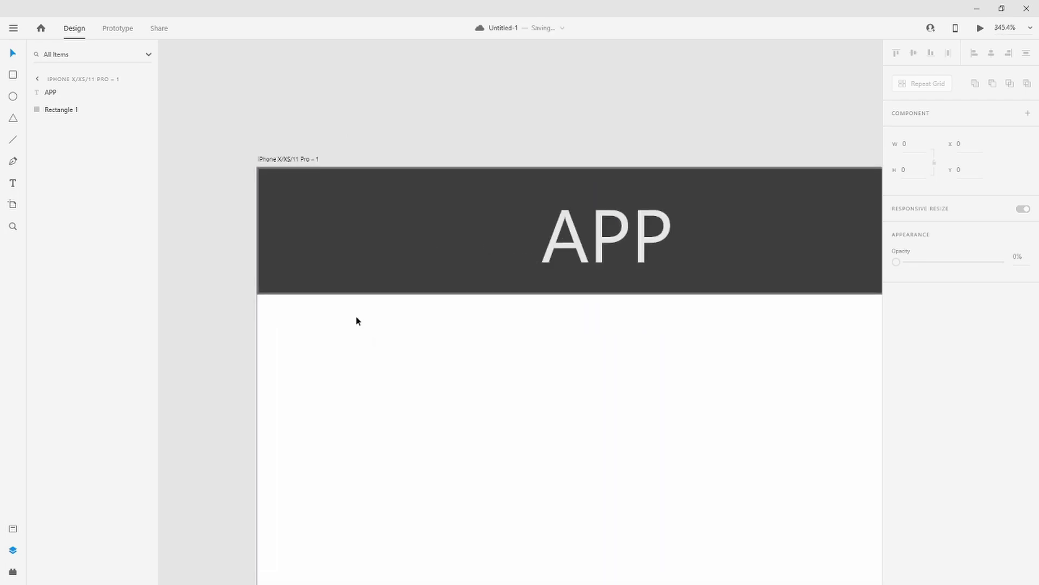
left_click_drag(312, 211, 384, 218)
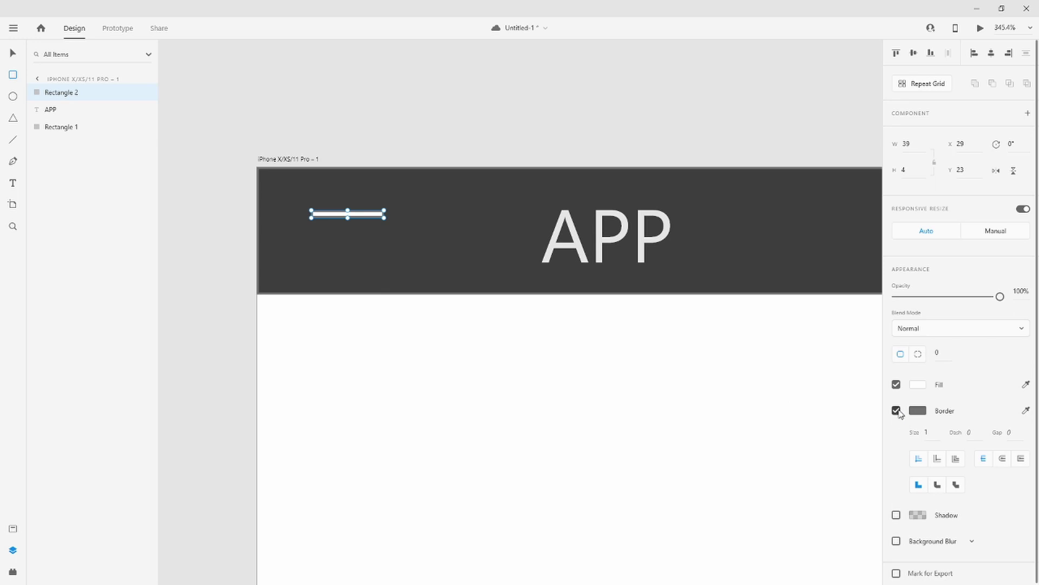
left_click(897, 411)
scroll(317, 212, "up", 5)
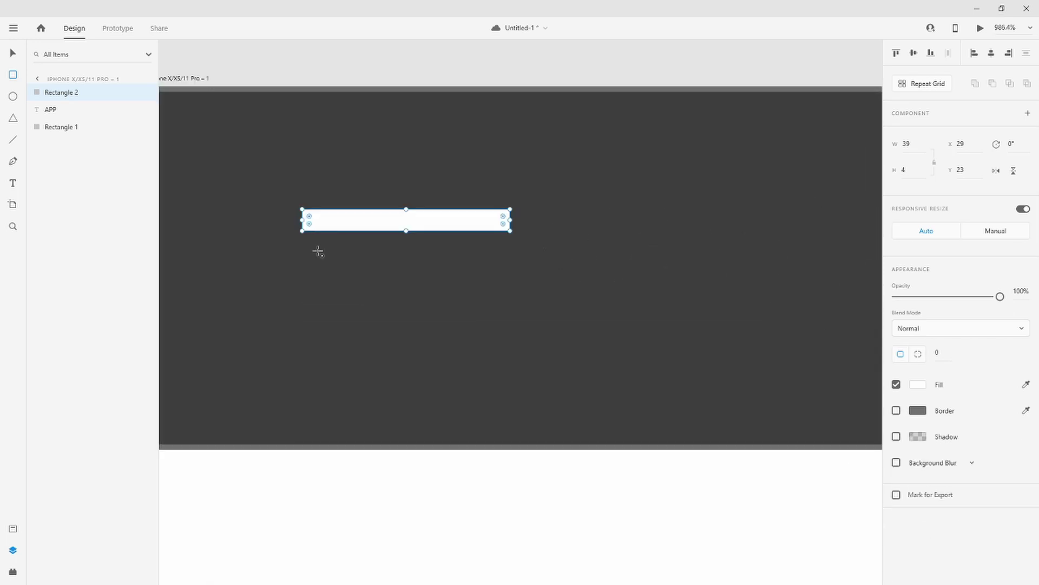
left_click_drag(311, 219, 380, 251)
Step: Remove the header rectangle's border and duplicate the bar into three stacked lines
left_click(13, 76)
left_click(388, 234)
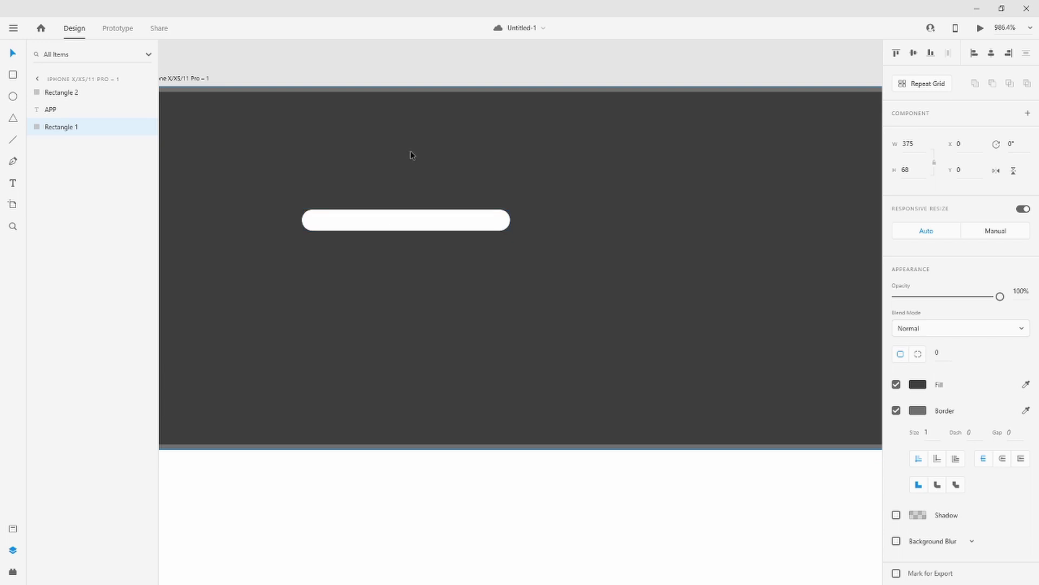
left_click(896, 411)
left_click(374, 219)
left_click_drag(367, 220, 364, 304)
key("ctrl+z")
key("ctrl+z")
key("ctrl+z")
key("ctrl+shift+z")
left_click_drag(379, 230, 383, 347)
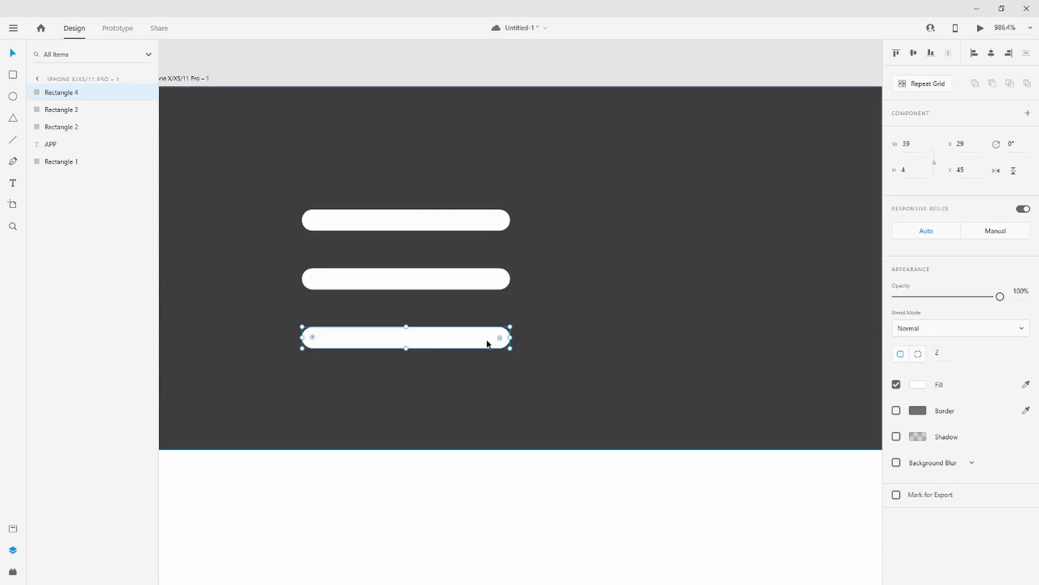
Step: Shorten the middle and bottom bars and group all three into one icon
left_click(494, 285)
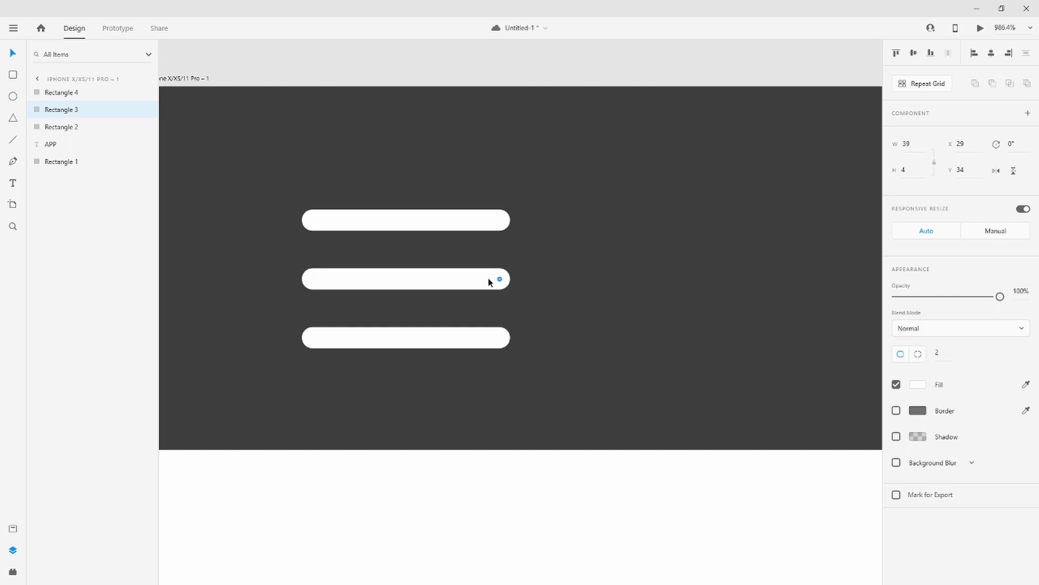
left_click_drag(510, 279, 472, 279)
left_click(491, 341)
left_click_drag(510, 337, 477, 336)
left_click(420, 281, "shift")
left_click(420, 223, "shift")
scroll(418, 238, "down", 5)
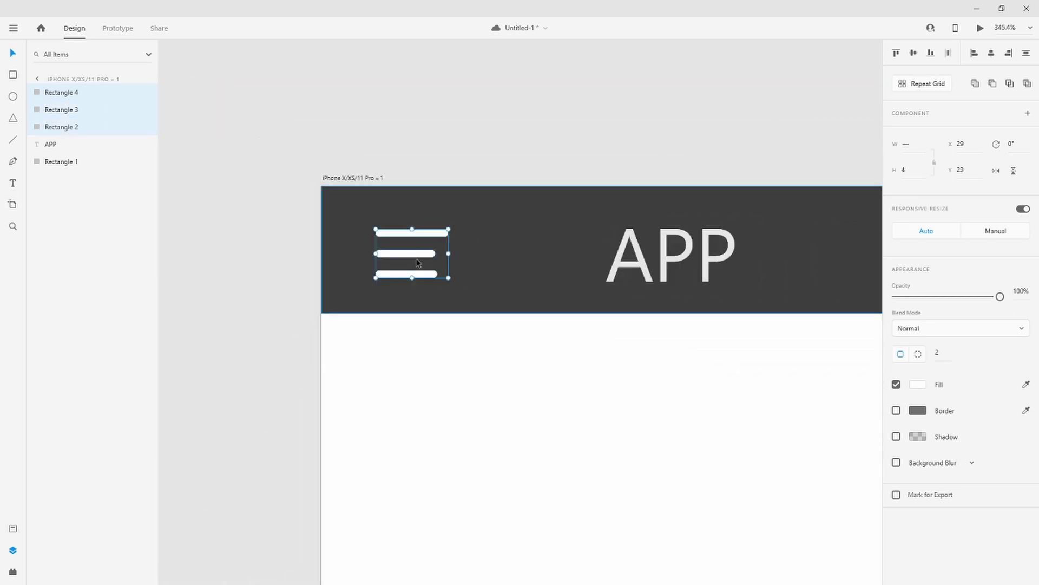
key("ctrl+g")
Step: Move the menu icon toward the left edge and set its opacity to 80%
mouse_move(446, 277)
left_mouse_down()
mouse_move(466, 294)
mouse_move(448, 288)
left_mouse_up()
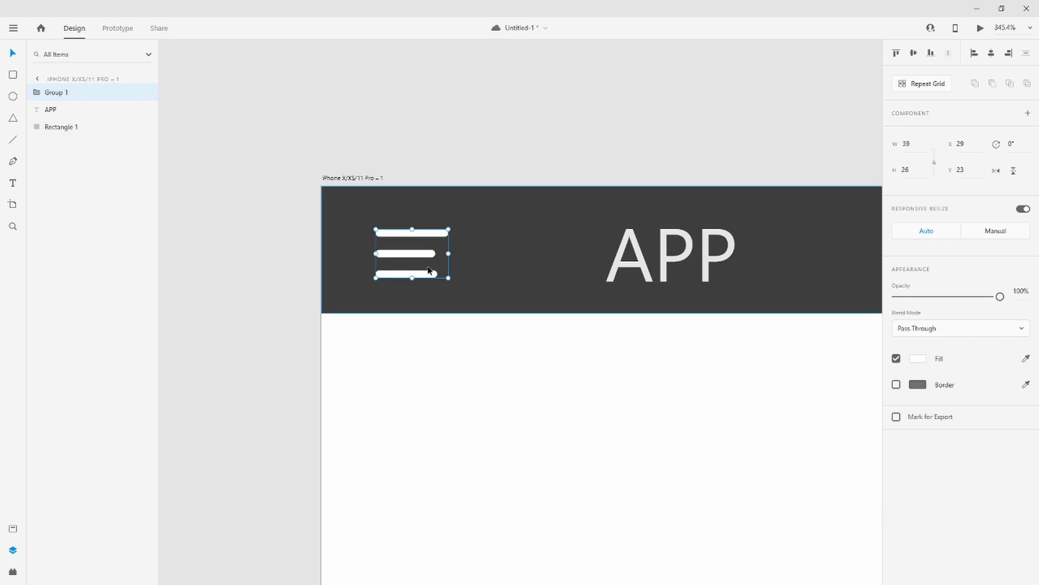
left_click_drag(420, 254, 398, 255)
scroll(439, 308, "down", 5)
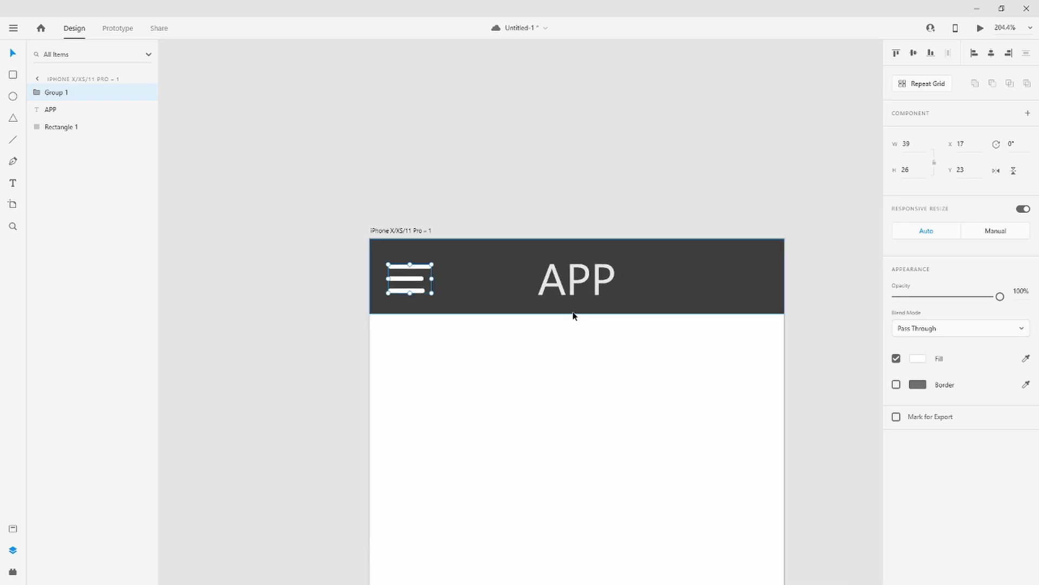
key("8")
scroll(527, 398, "down", 3)
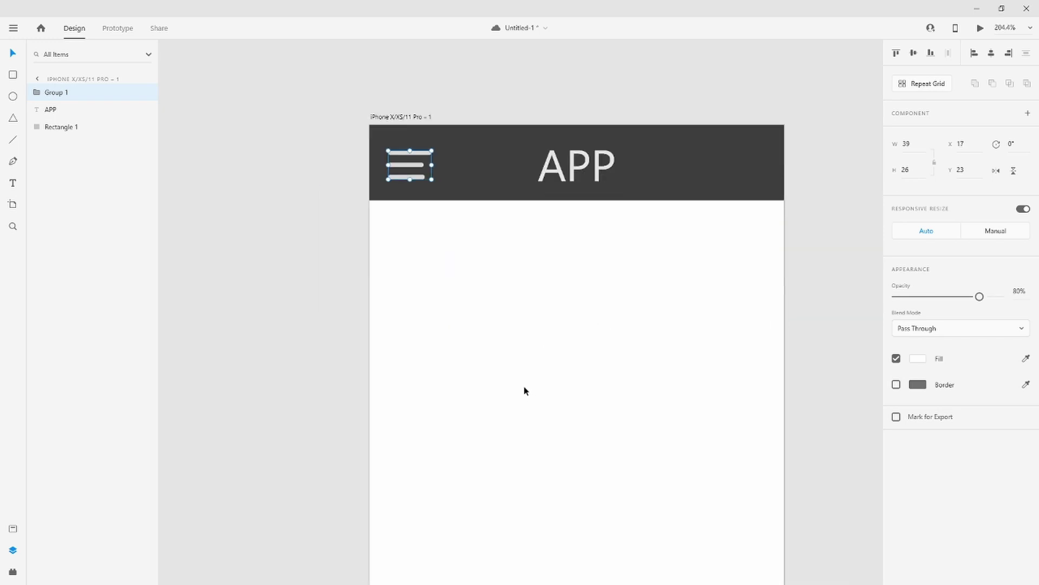
scroll(517, 385, "down", 3)
left_click(641, 349)
scroll(594, 441, "down", 4)
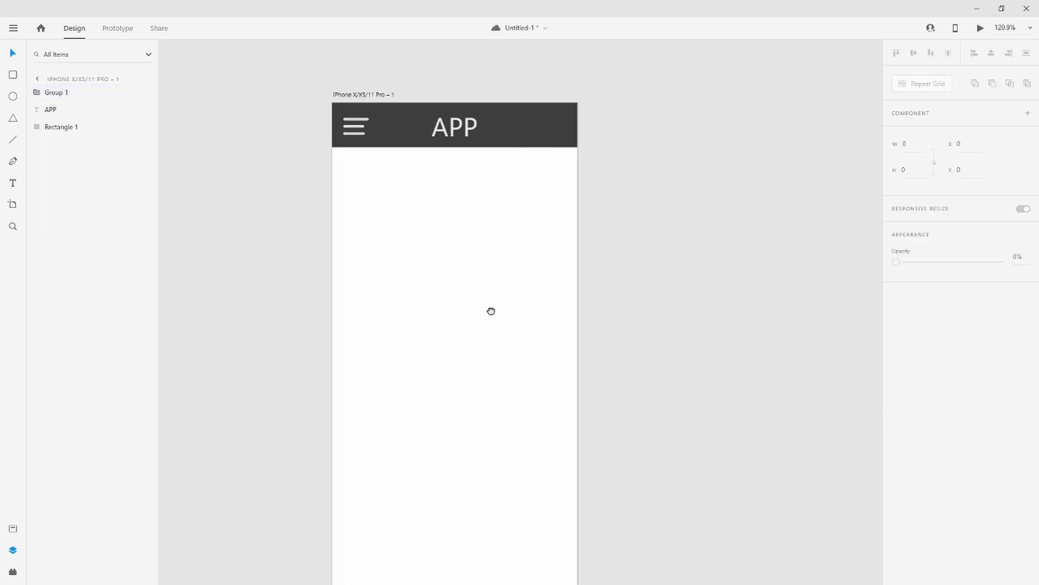
scroll(423, 325, "down", 2)
scroll(417, 308, "up", 1)
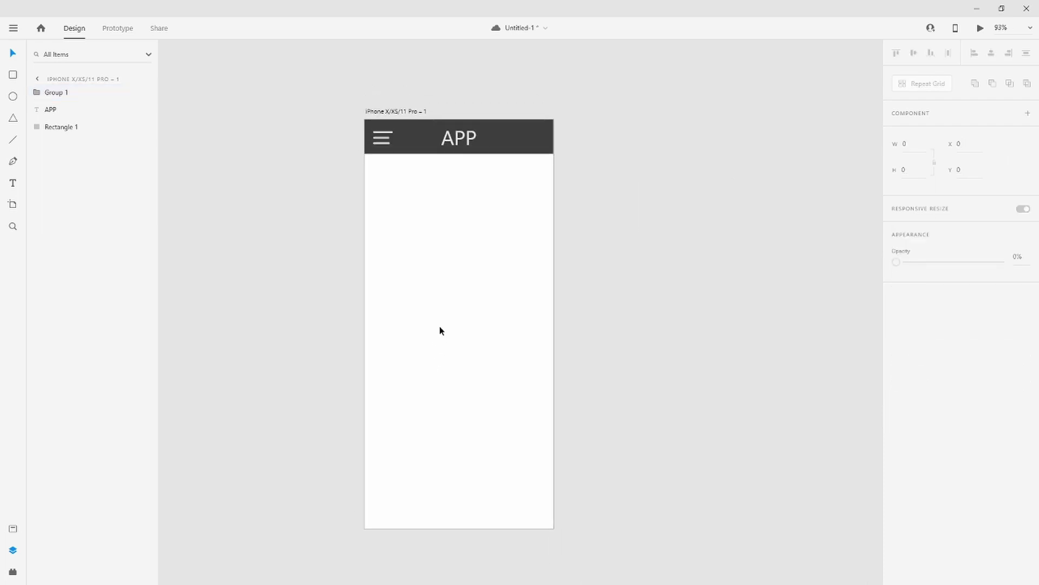
Step: Draw a circle centred on the artboard and fill it teal-blue #117B87
key("e")
left_click_drag(410, 252, 553, 460)
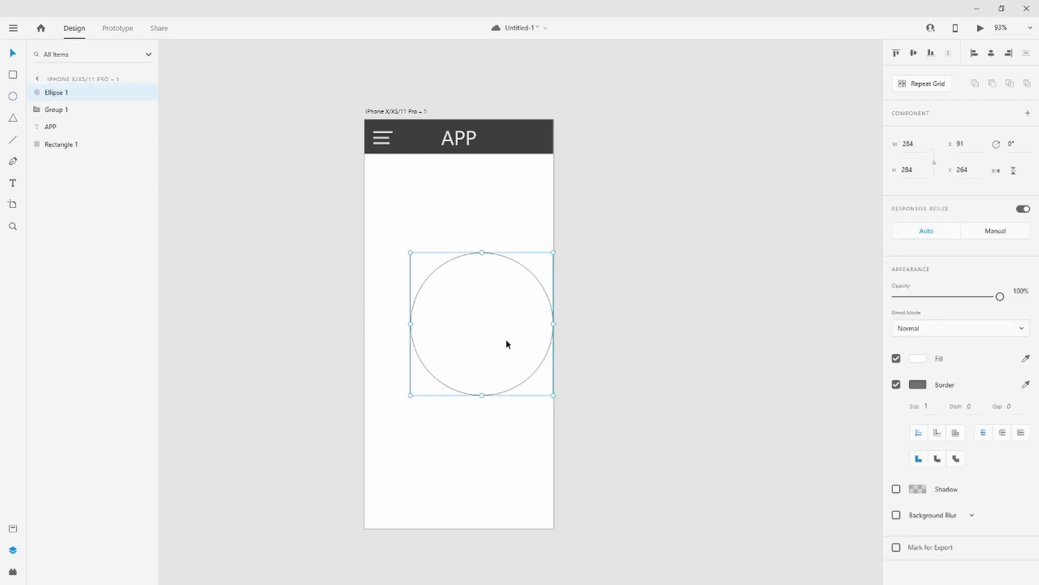
left_click_drag(506, 340, 480, 343)
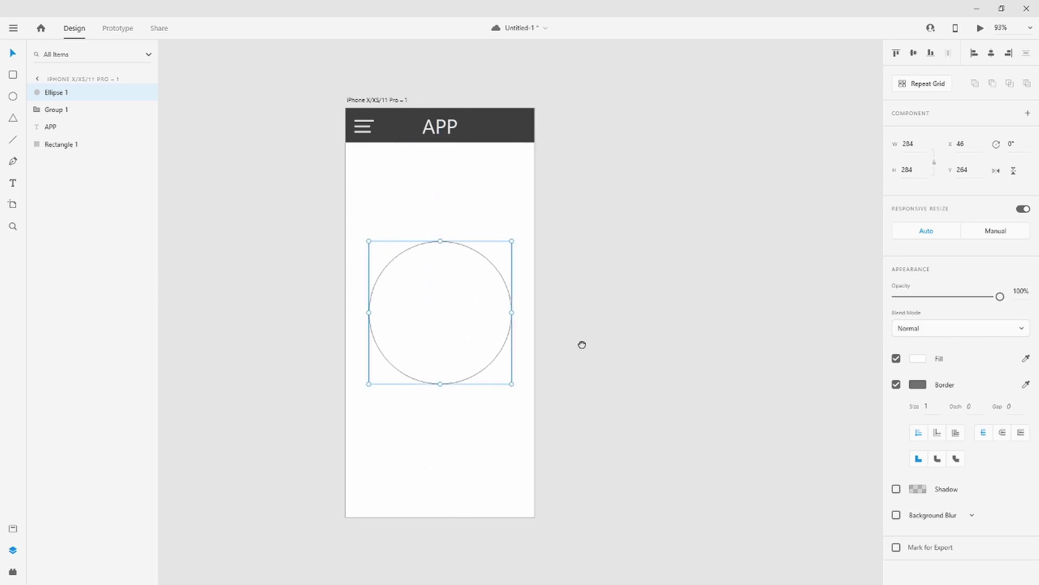
left_click(925, 363)
left_click(837, 341)
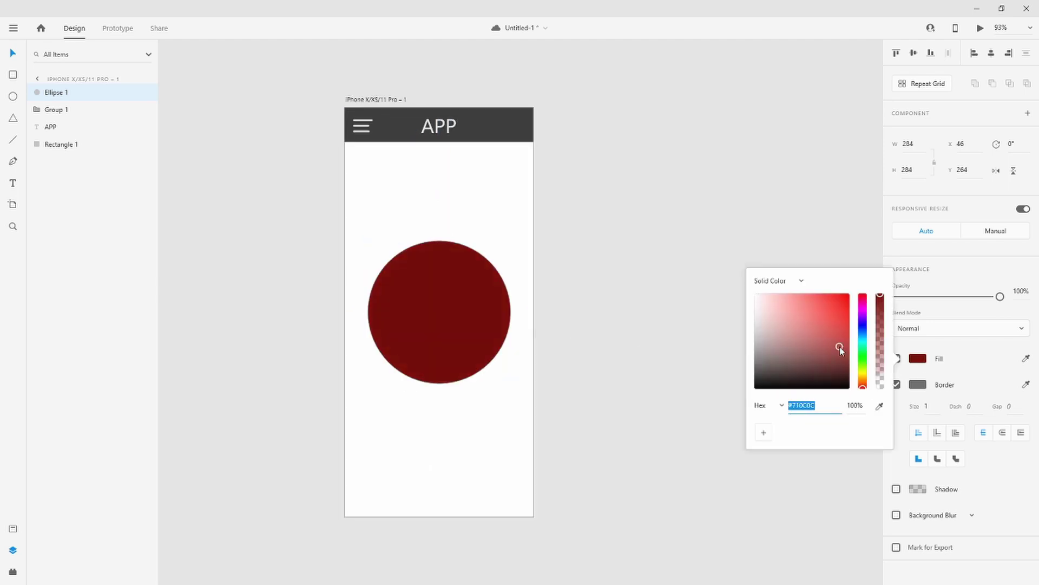
left_click(864, 358)
left_click_drag(866, 354, 848, 319)
left_click(791, 221)
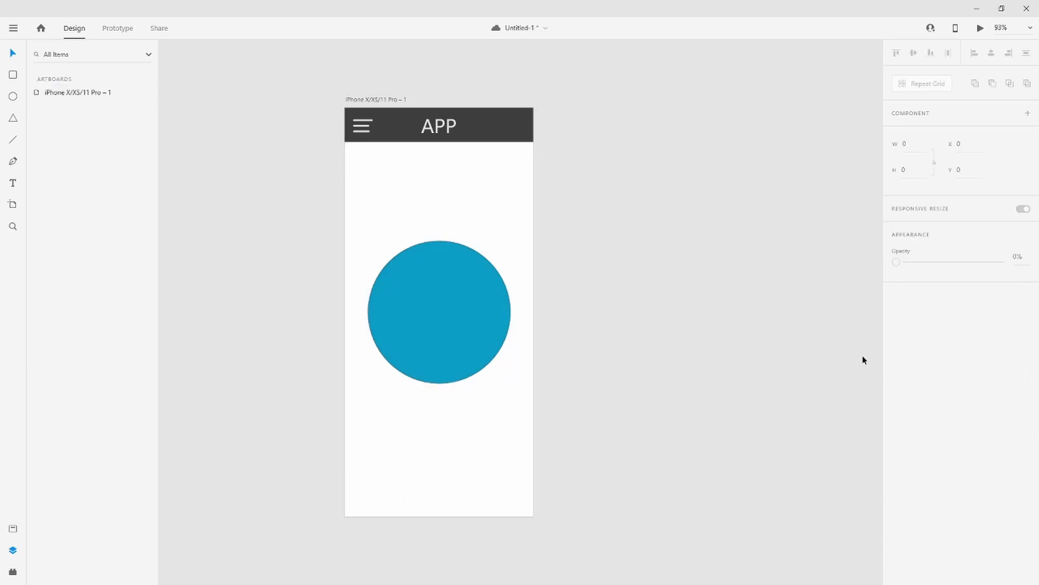
Step: Remove the circle's border and place a copy of the APP text at its centre
left_click(485, 308)
left_click(896, 384)
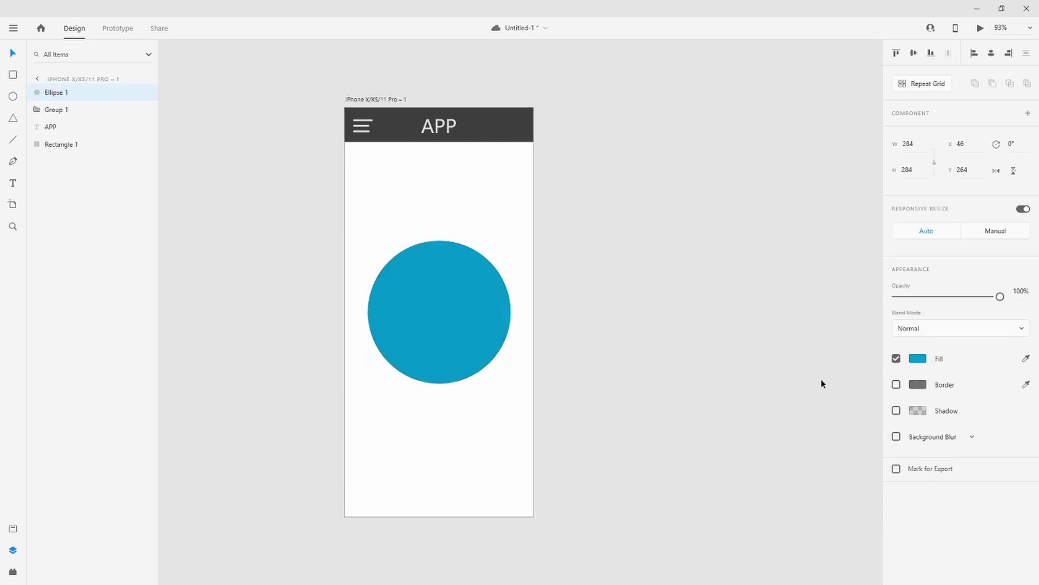
left_click_drag(681, 404, 604, 386)
left_click(538, 395)
left_click(373, 286)
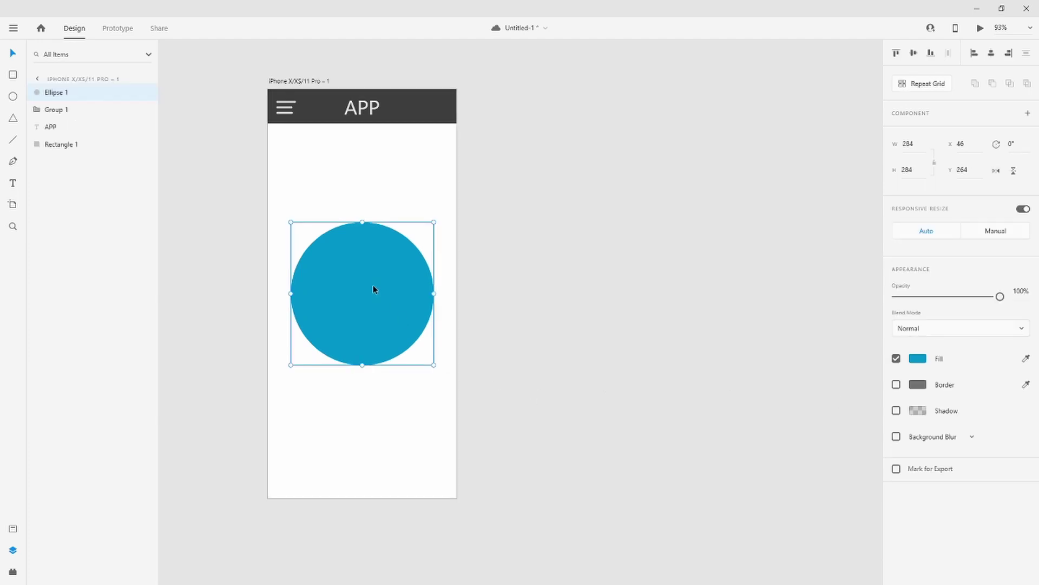
left_click(364, 111)
left_click_drag(358, 109, 359, 295)
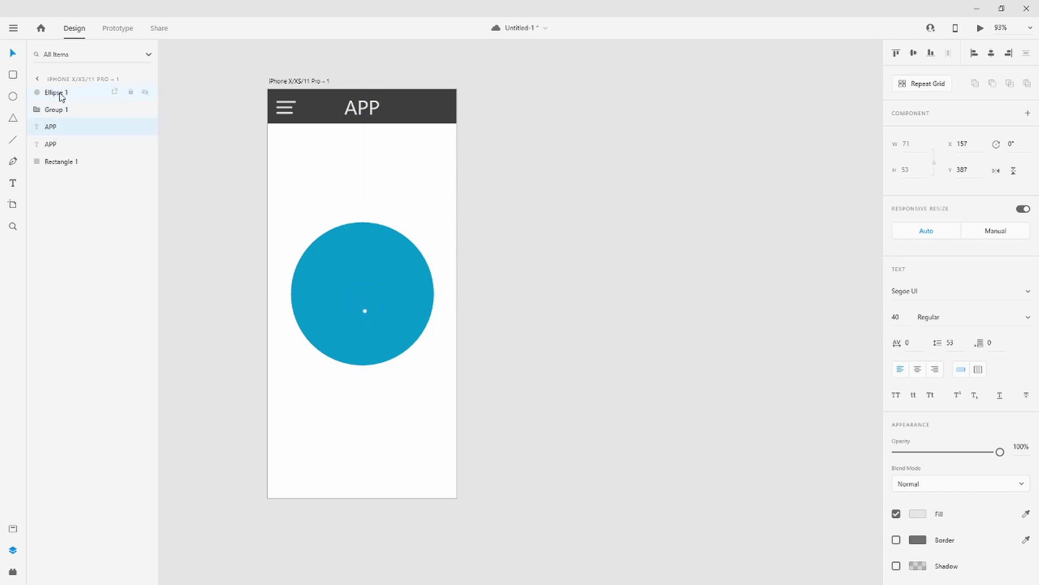
Step: Move the circle and menu-icon group below the APP text layers in the Layers panel
left_click(61, 92)
left_click(63, 109, "shift")
left_click_drag(63, 95, 67, 149)
key("Escape")
left_click(367, 297)
left_click_drag(367, 293, 364, 297)
Step: Change the circle's text to START and centre it on the circle
double_click(364, 297)
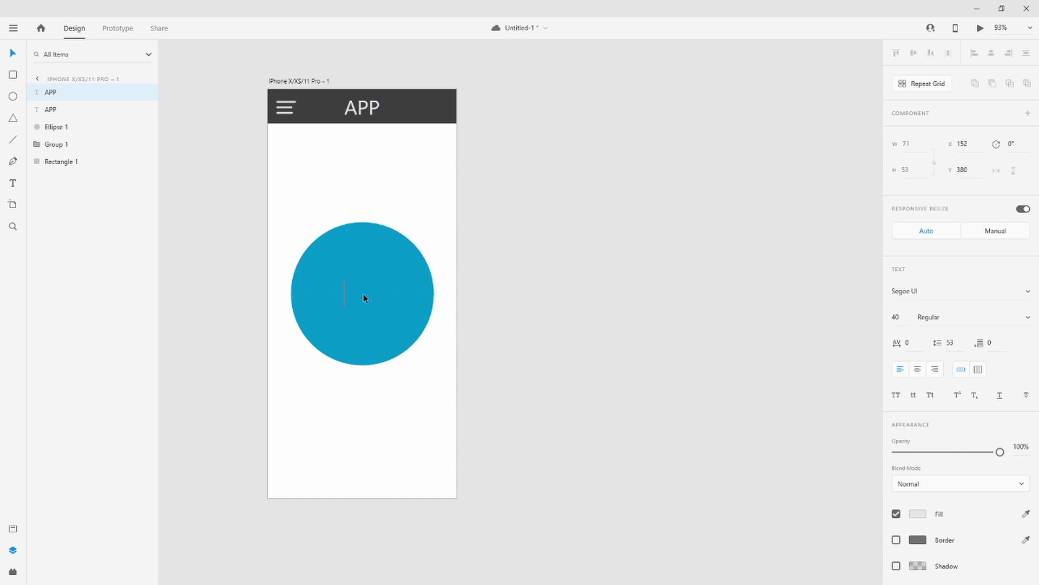
type("START")
key("Escape")
left_click_drag(373, 297, 364, 297)
left_click(509, 332)
scroll(521, 347, "down", 3)
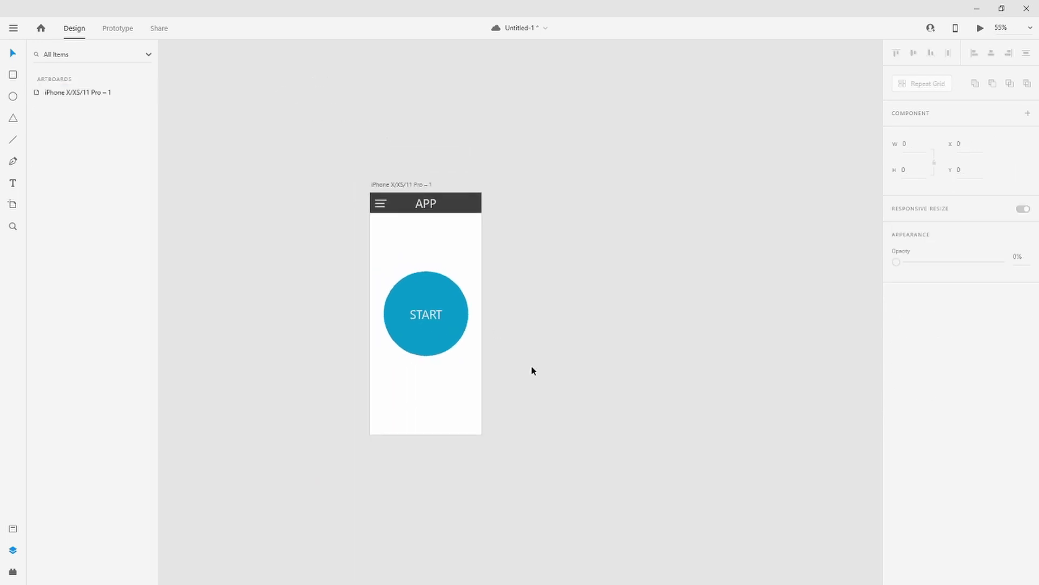
scroll(461, 355, "right", 2)
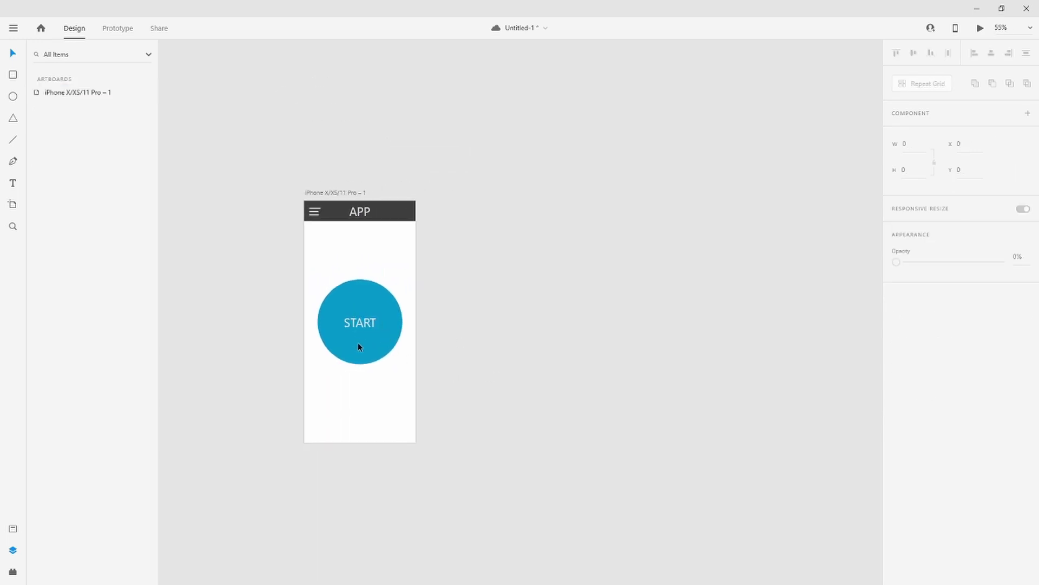
Step: Add a second iPhone X/XS/11 Pro artboard beside the first
left_click(322, 192)
scroll(461, 315, "right", 3)
left_click(338, 225)
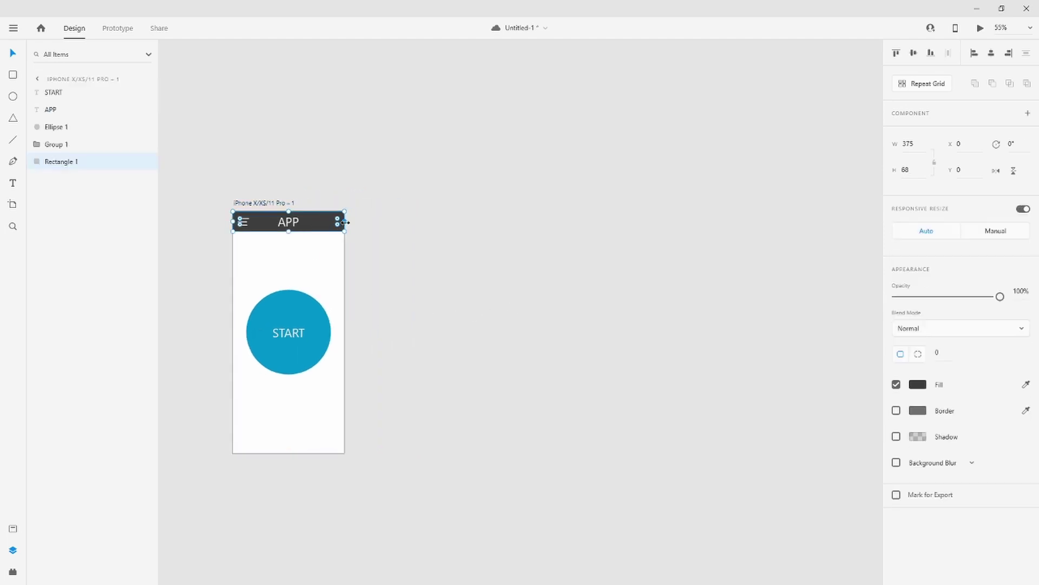
left_click(399, 310)
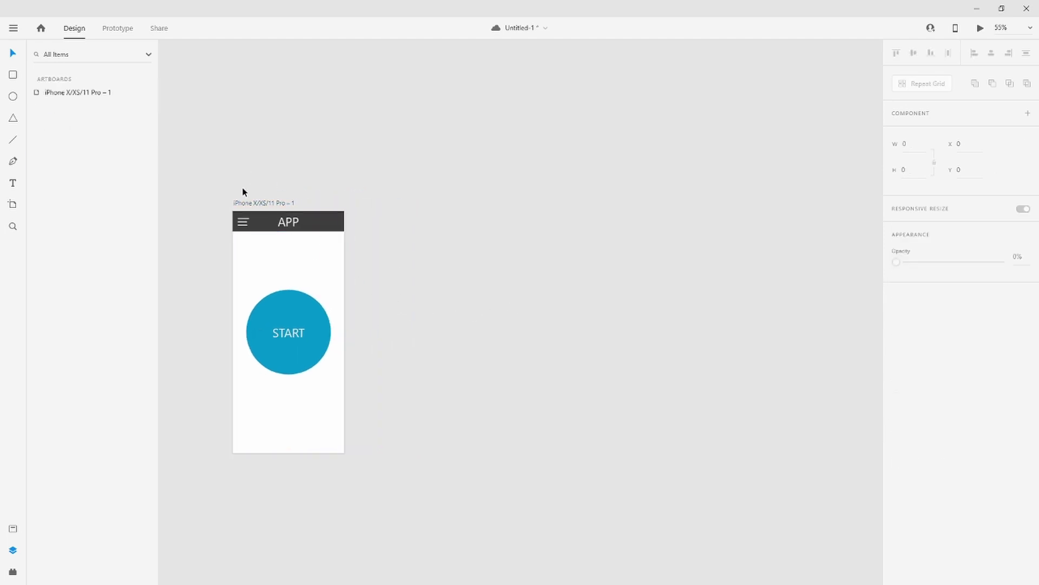
left_click(254, 203)
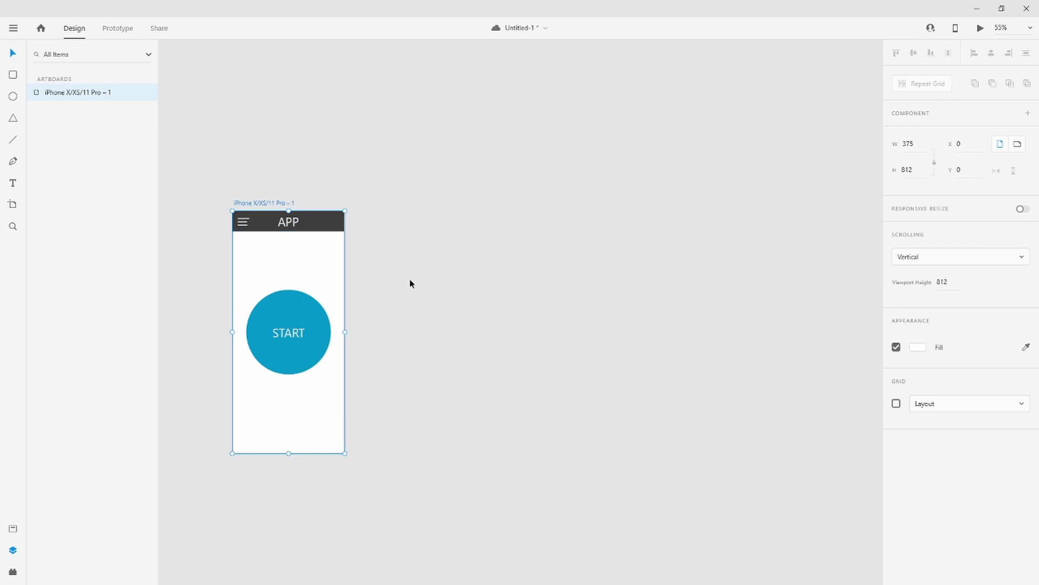
left_click(381, 251)
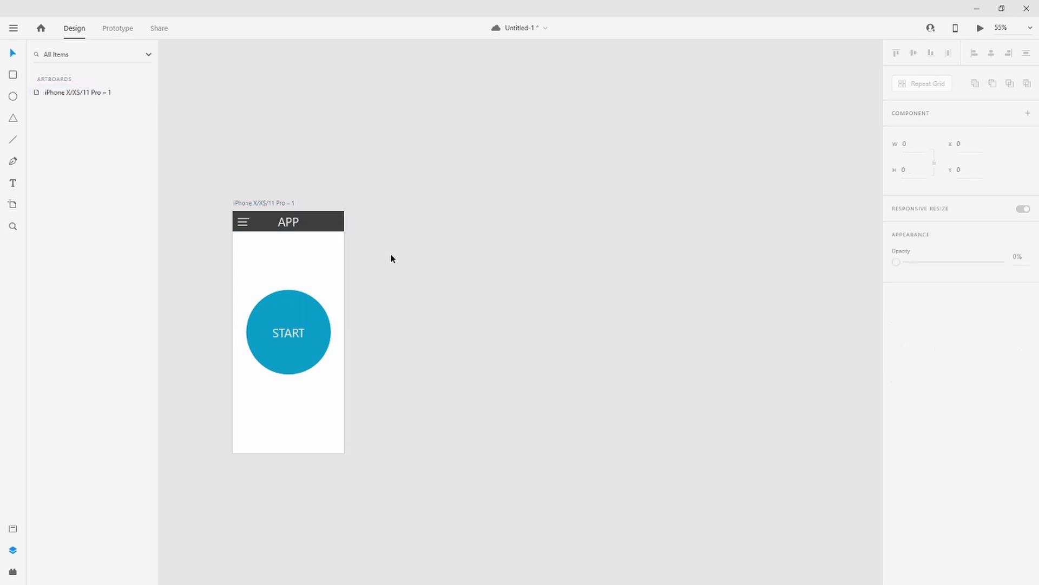
key("a")
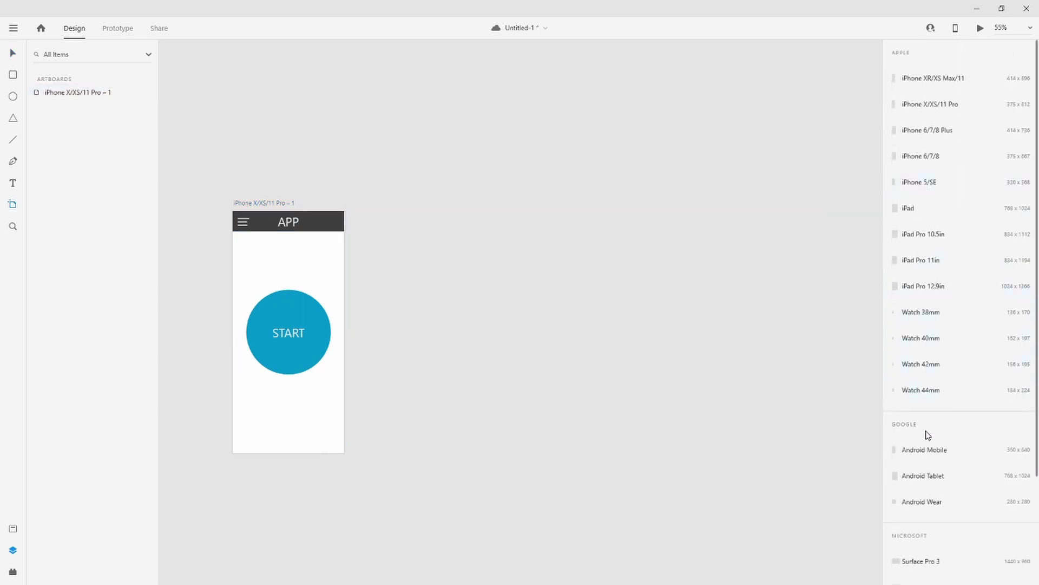
left_click(933, 107)
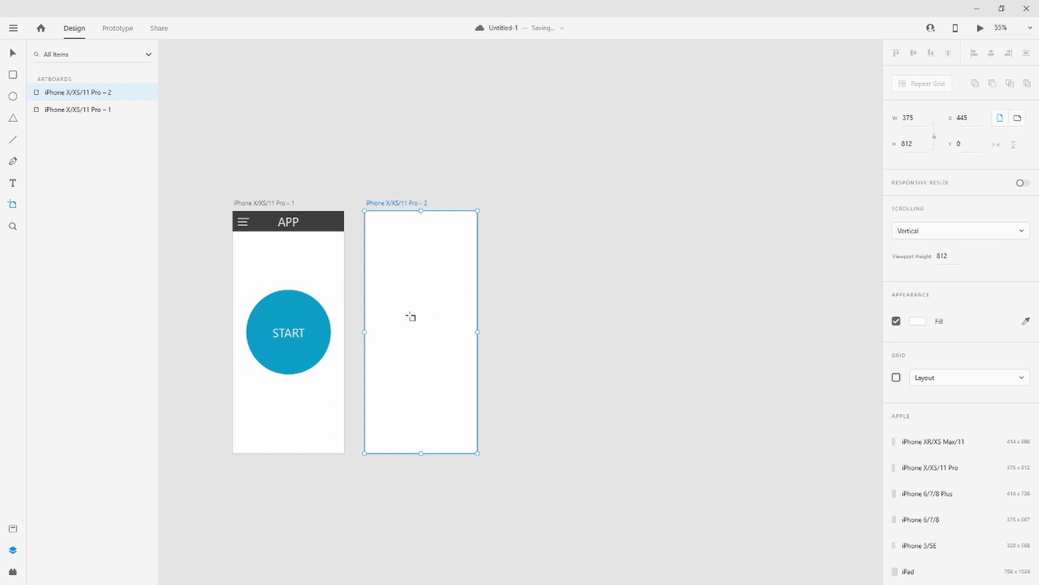
key("v")
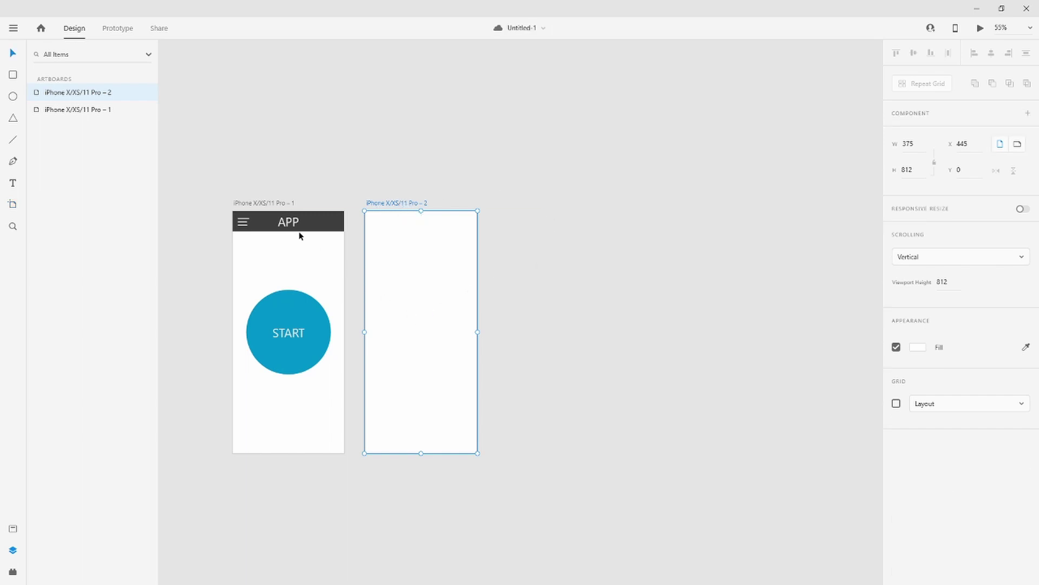
left_click(304, 241)
Step: Copy the header bar, APP title and menu icon onto the second artboard
left_click(302, 226)
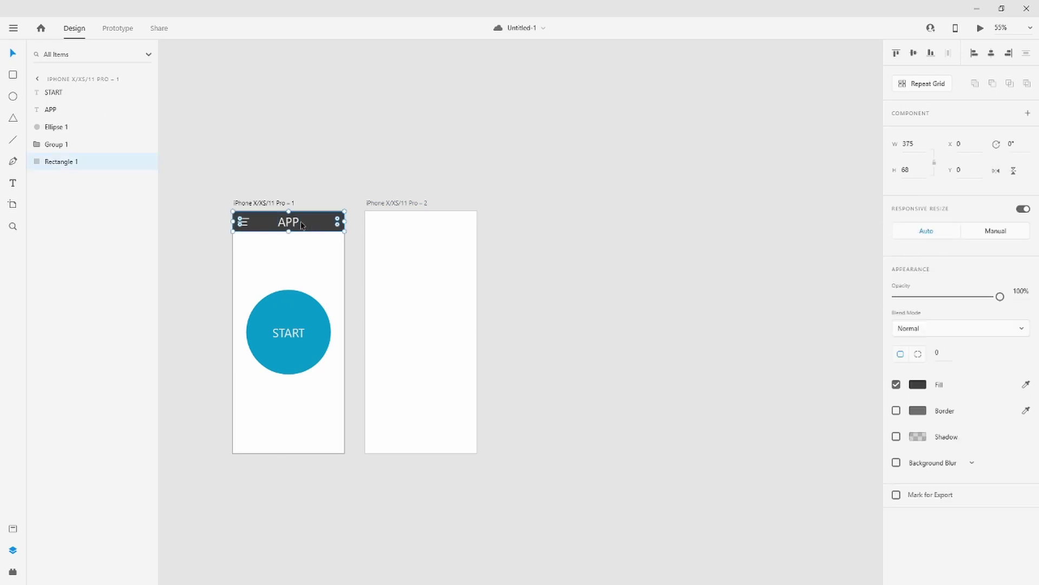
left_click(243, 222, "shift")
key("Delete")
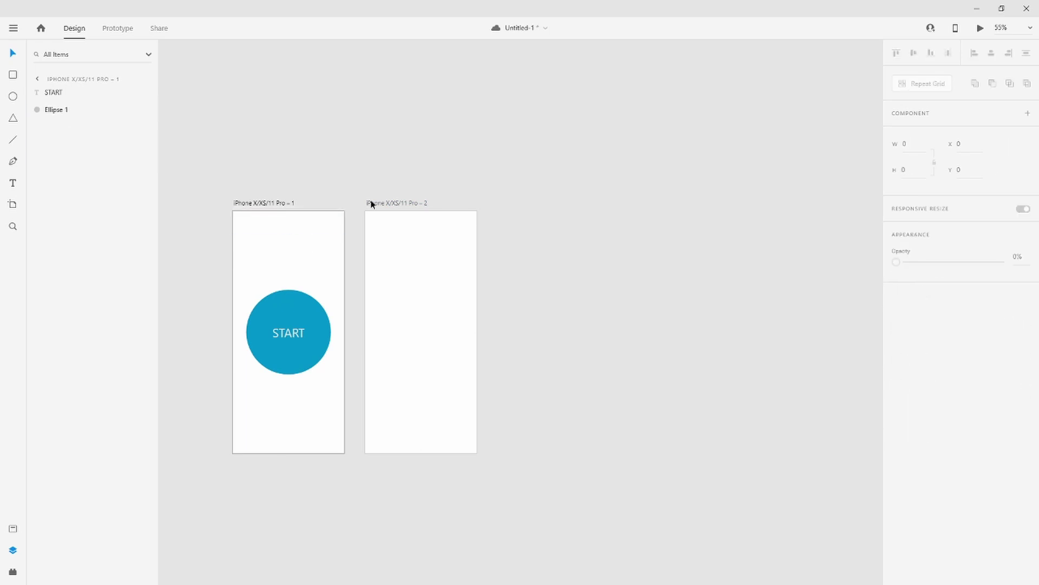
key("ctrl+z")
left_click(375, 203)
key("ctrl+v")
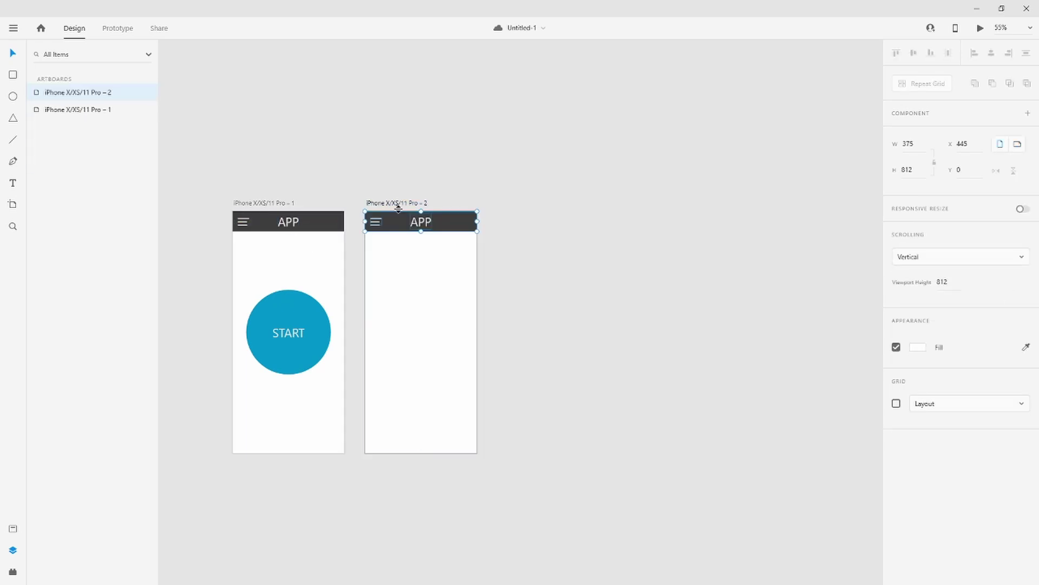
left_click(507, 261)
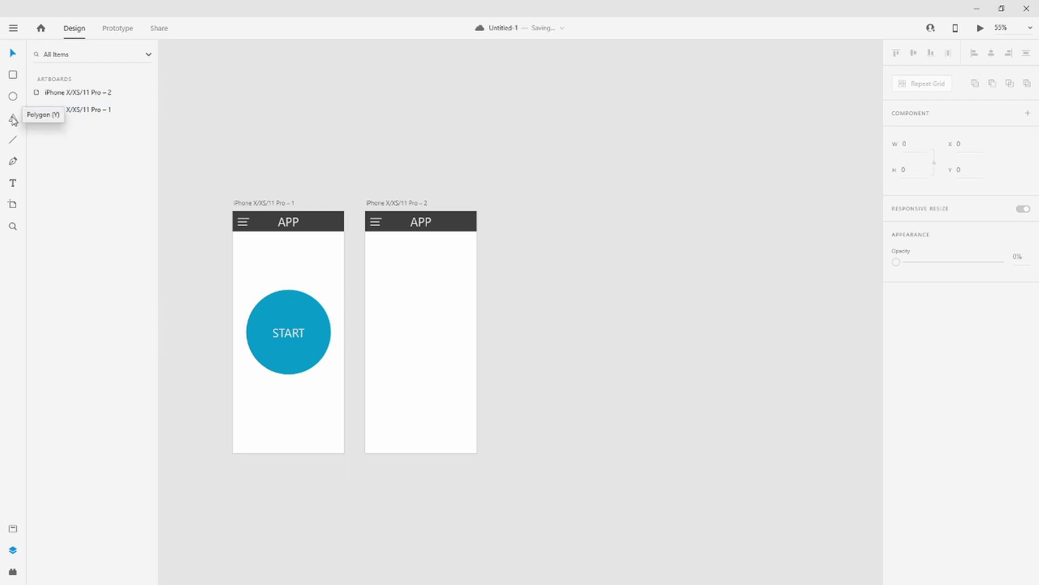
Step: Draw a polygon in the middle of artboard 2, give it 6 corners, and save
left_click(13, 119)
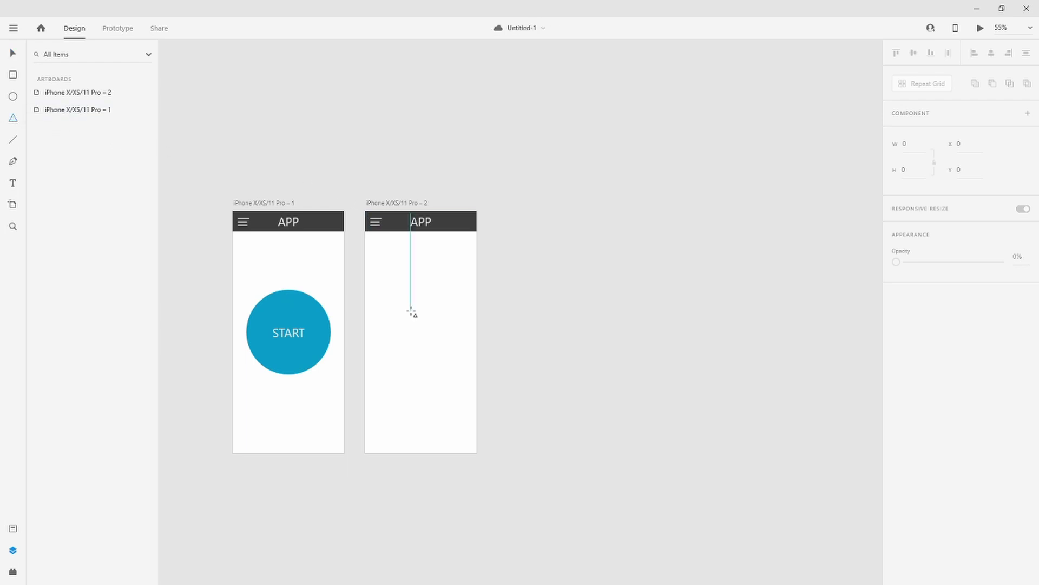
mouse_move(391, 290)
left_mouse_down()
mouse_move(450, 397)
mouse_move(462, 352)
mouse_move(430, 339)
mouse_move(427, 323)
mouse_move(436, 339)
left_mouse_up()
left_click(909, 354)
type("6")
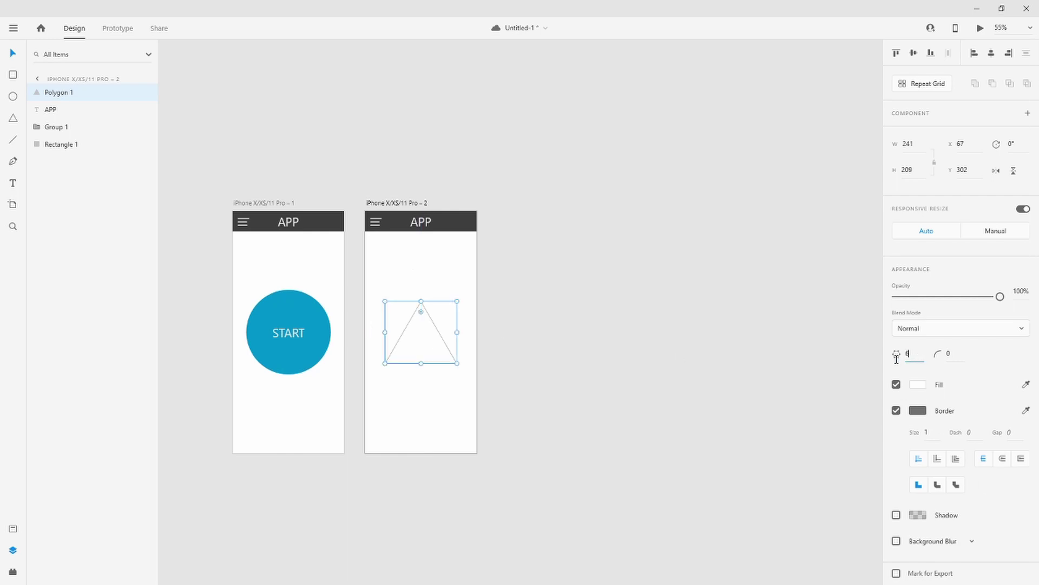
key("Return")
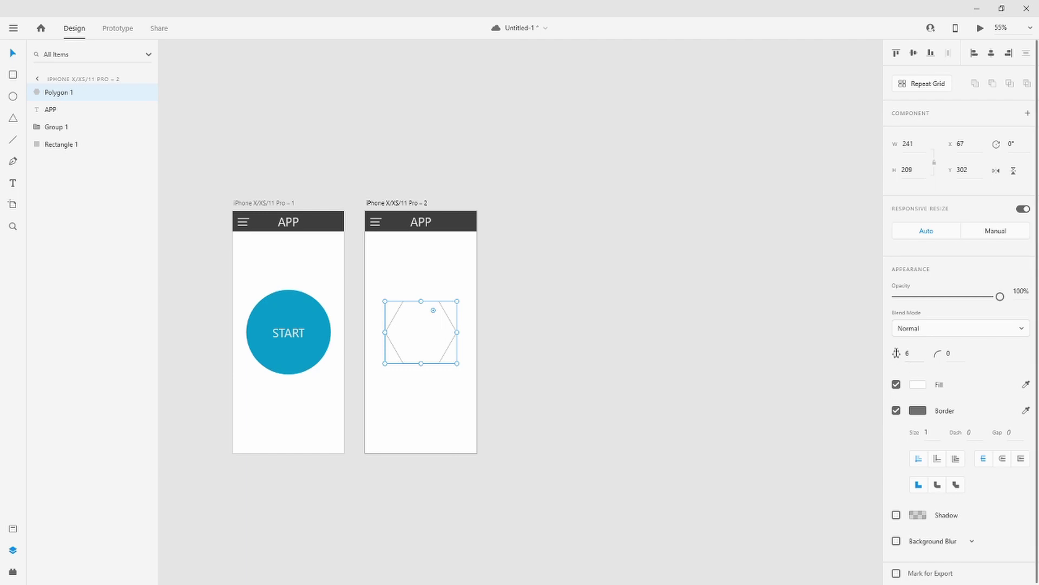
left_click(525, 339)
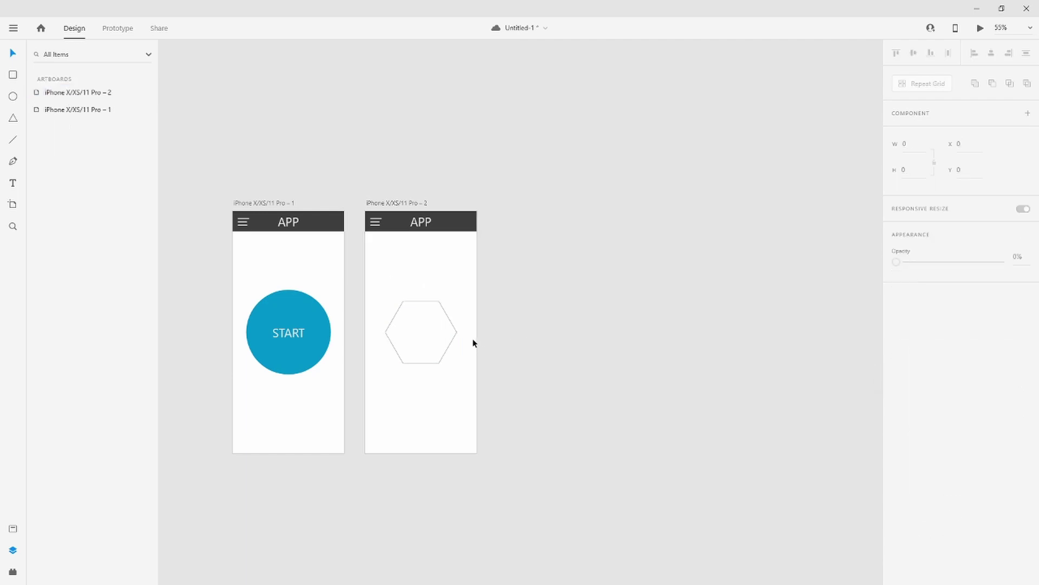
left_click(422, 328)
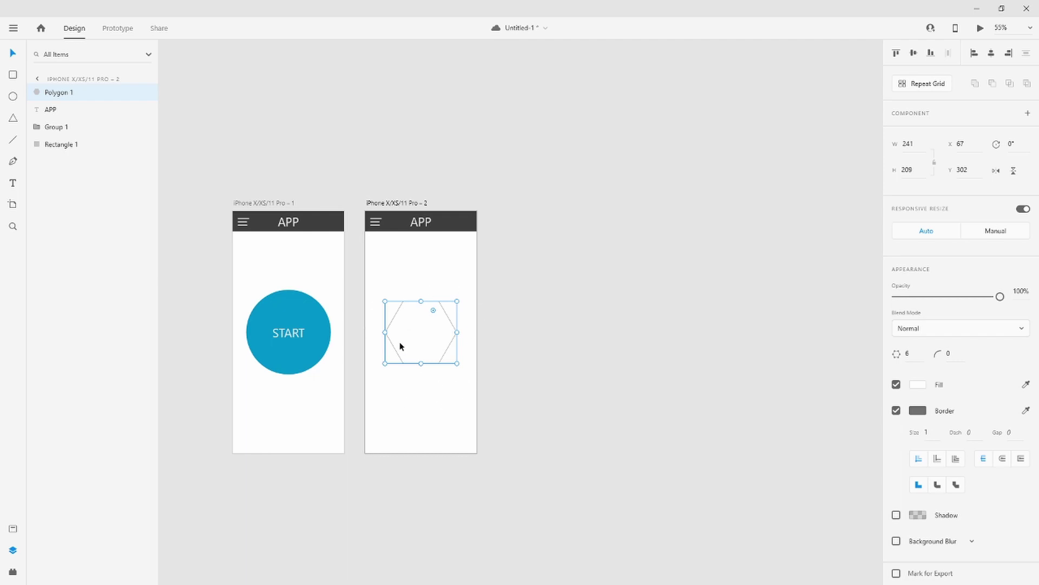
key("ctrl+s")
left_click(422, 373)
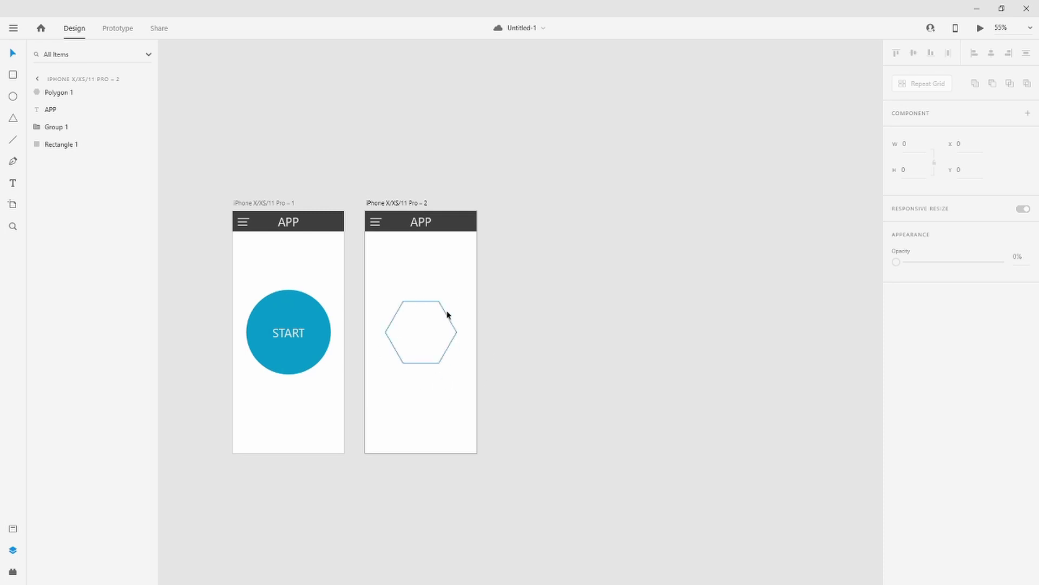
Step: Fill the hexagon with the START circle's teal-blue and remove its border
left_click(427, 333)
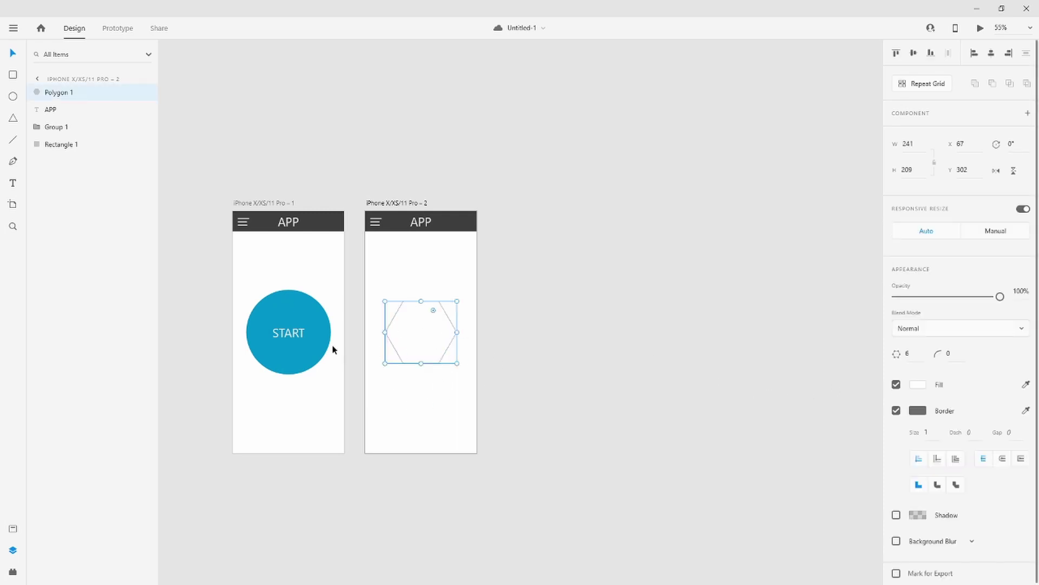
left_click_drag(323, 345, 430, 339)
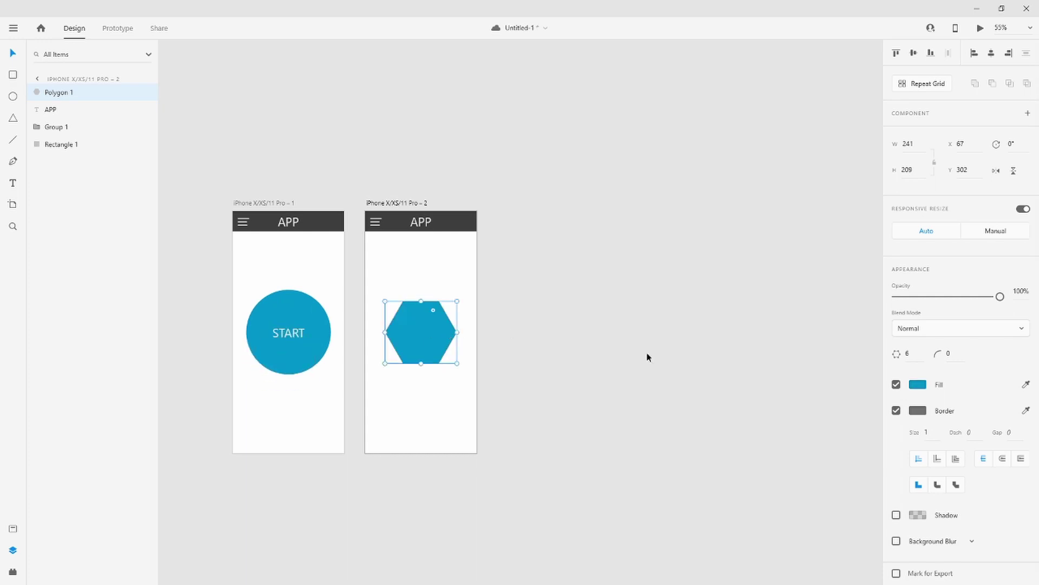
left_click(896, 410)
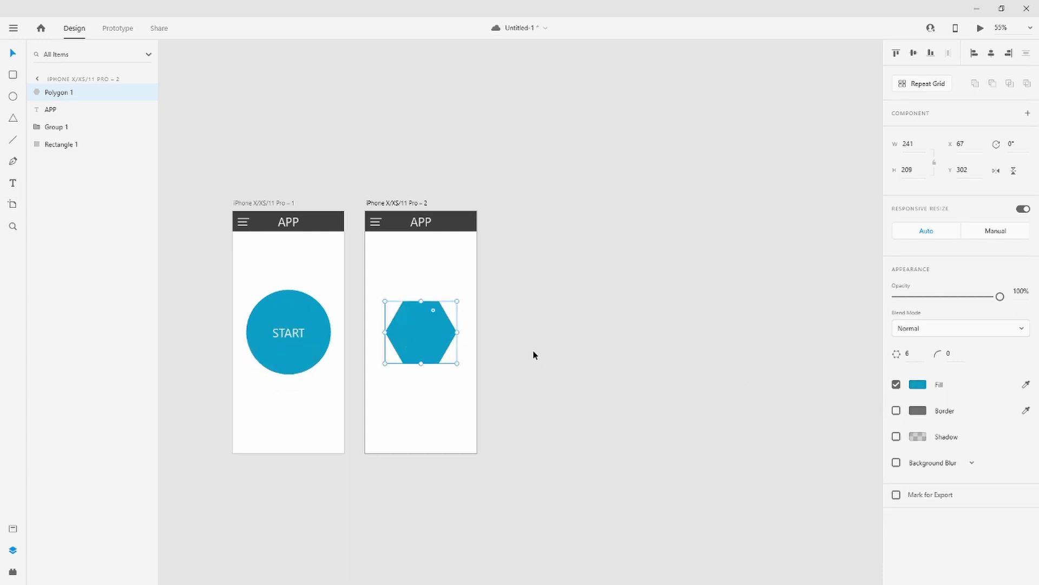
left_click(551, 330)
scroll(513, 334, "right", 1)
Step: Duplicate the second artboard to create a third one
left_click(360, 206)
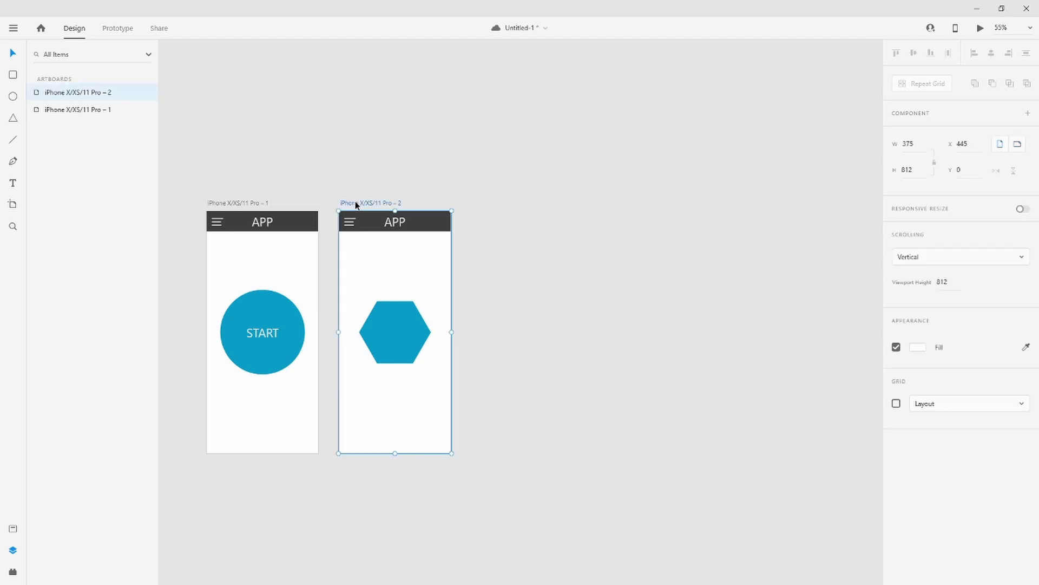
key("ctrl+d")
left_click_drag(647, 364, 567, 371)
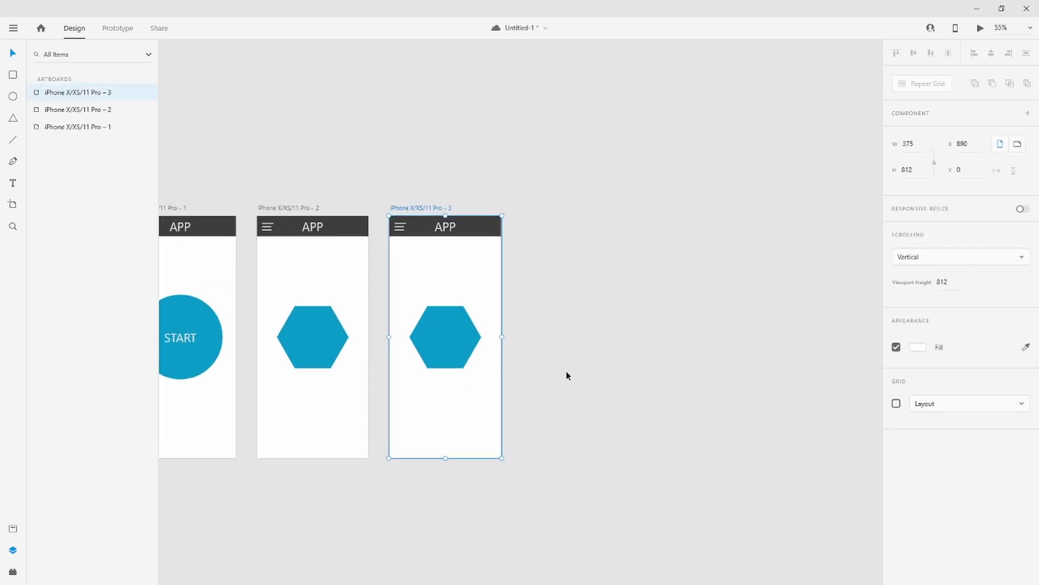
left_click(566, 371)
Step: Set the third artboard's hexagon rotation to 360°
left_click(411, 208)
left_click(455, 323)
left_click(1012, 144)
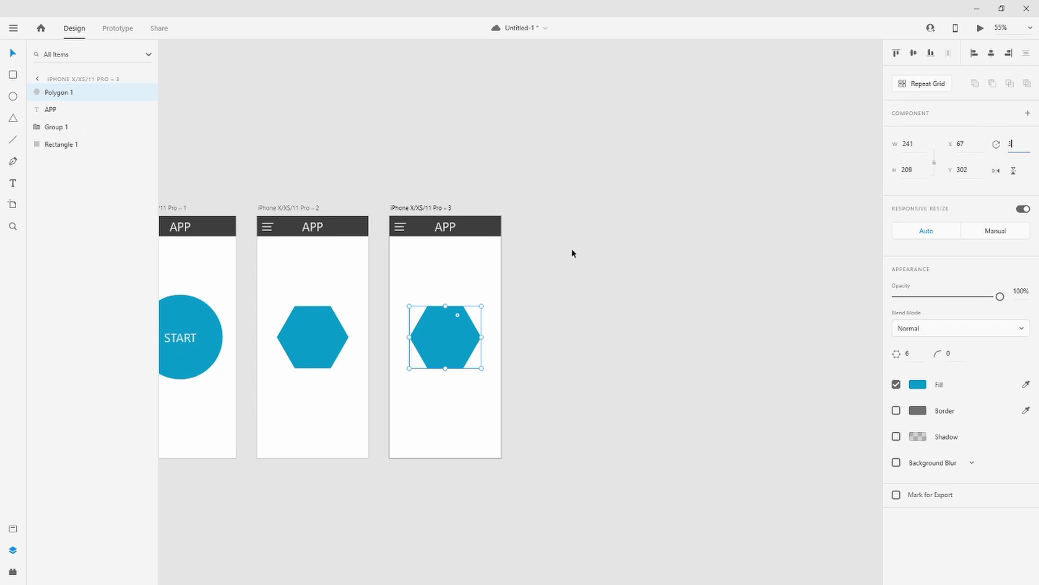
type("360")
key("Return")
Step: Compare the rotation values of the second and third artboards' hexagons
left_click_drag(543, 323, 609, 293)
left_click(432, 339)
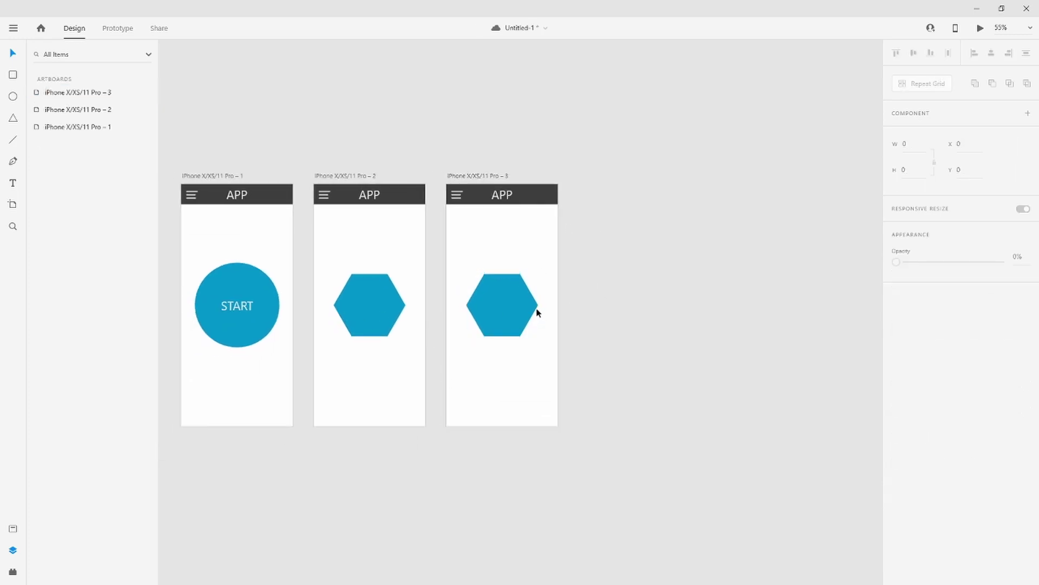
left_click(362, 310)
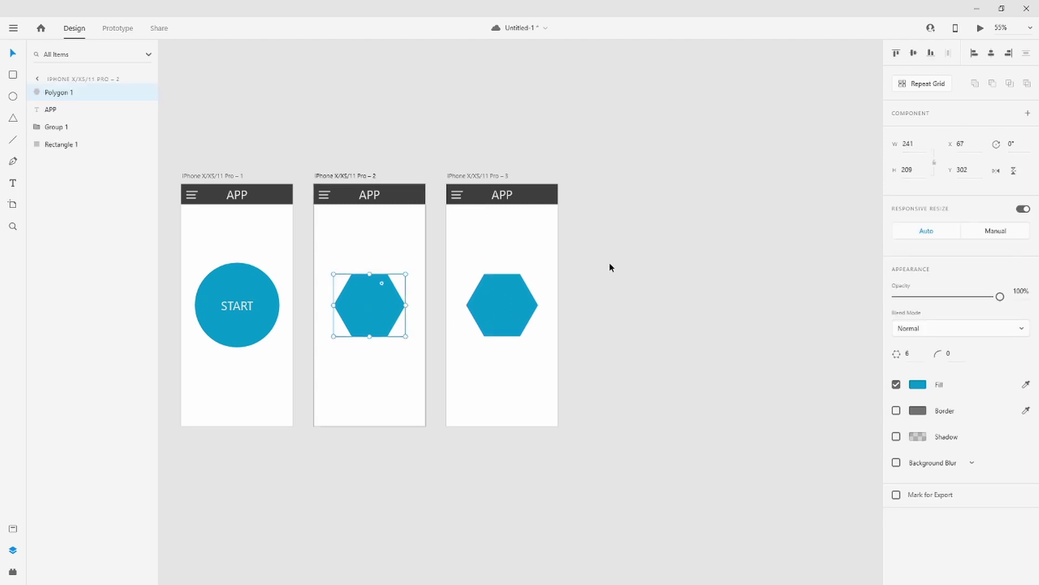
left_click(533, 298)
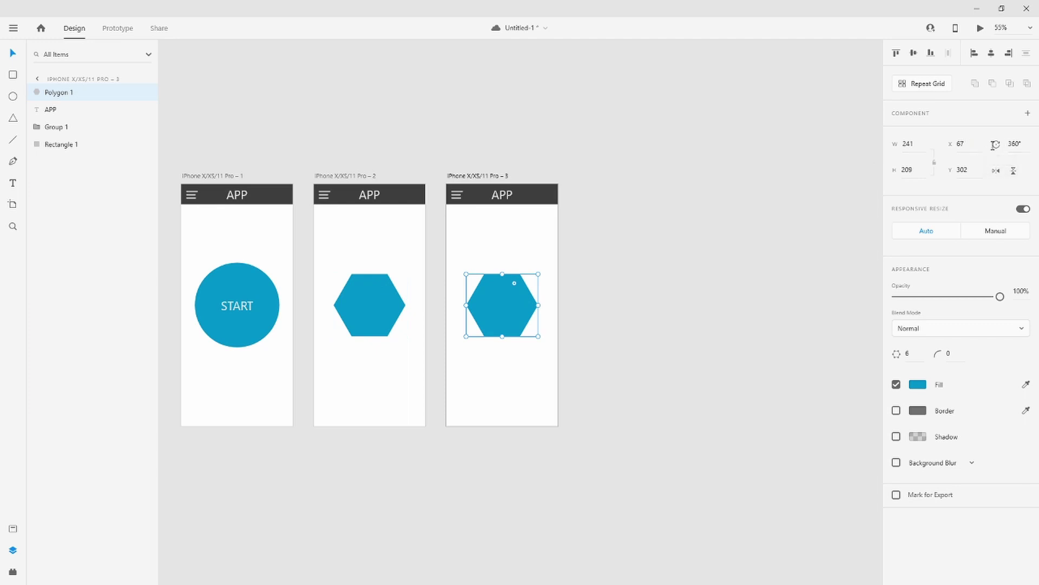
left_click_drag(662, 260, 680, 303)
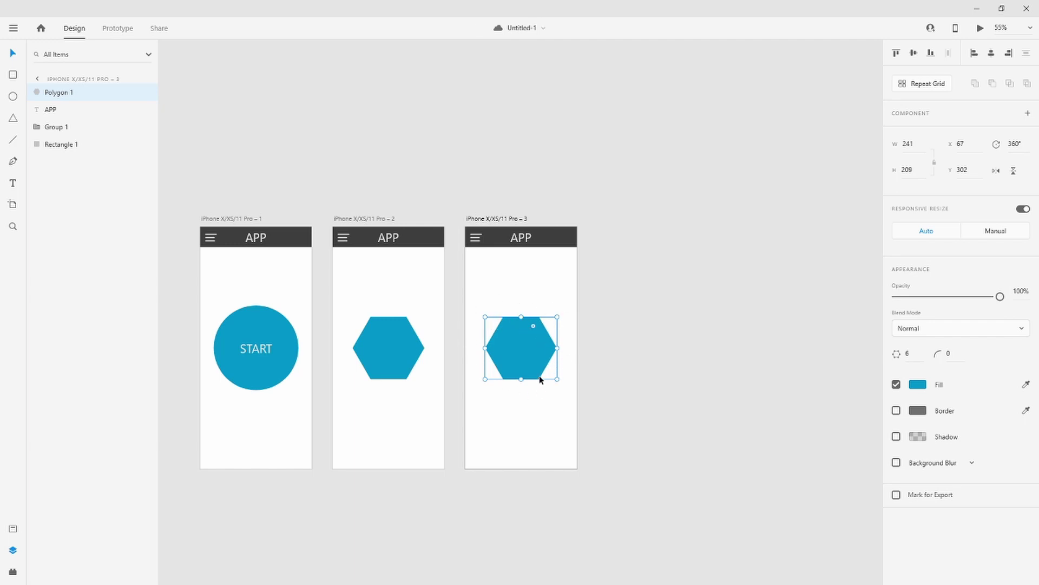
left_click(639, 361)
Step: Link artboard 2 to artboard 3 with a Time trigger and a 2 s duration
left_click(509, 353)
left_click(123, 27)
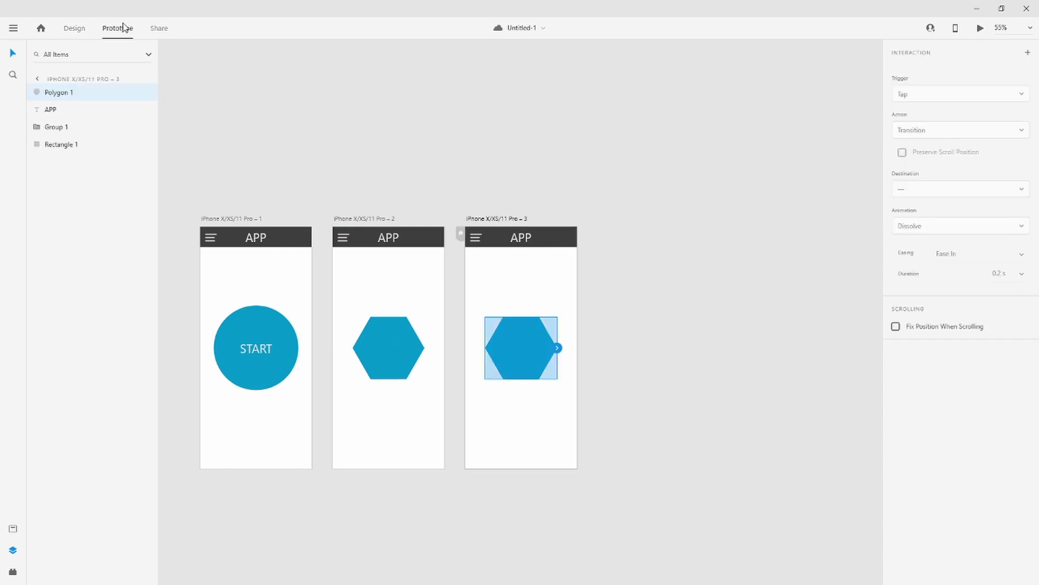
left_click(356, 220)
left_click_drag(449, 338, 560, 300)
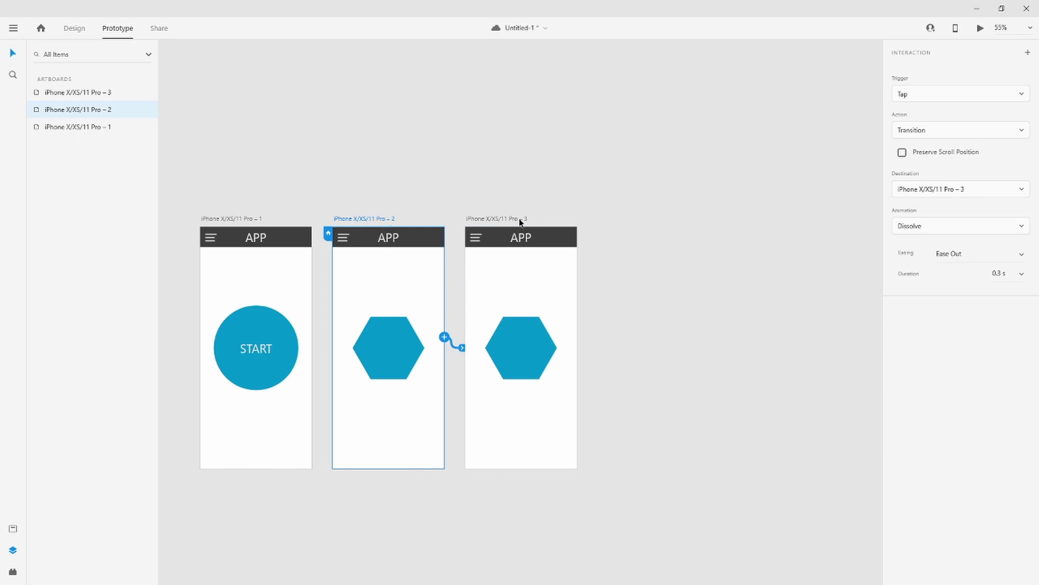
left_click(912, 97)
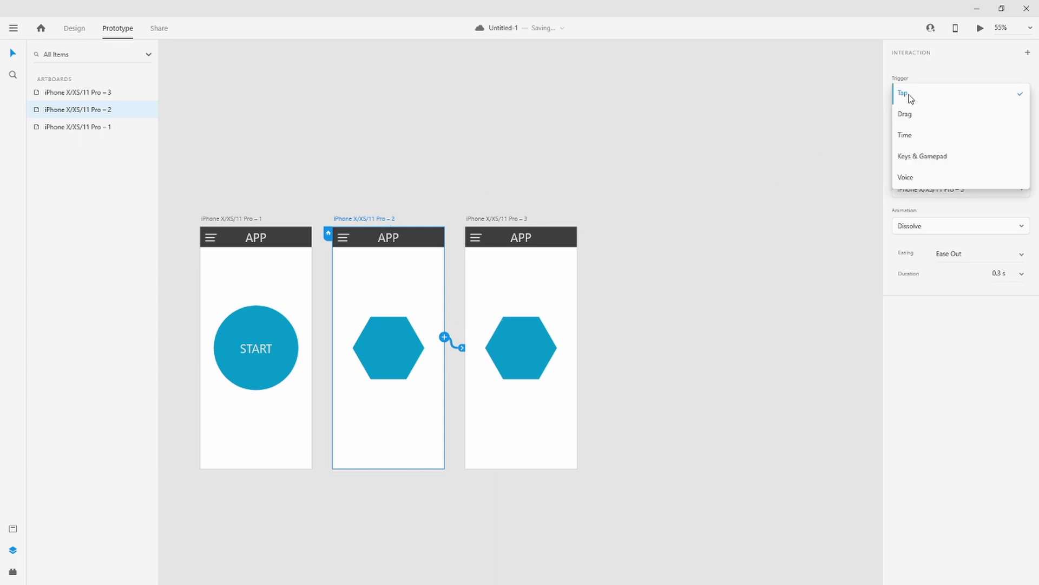
left_click(913, 141)
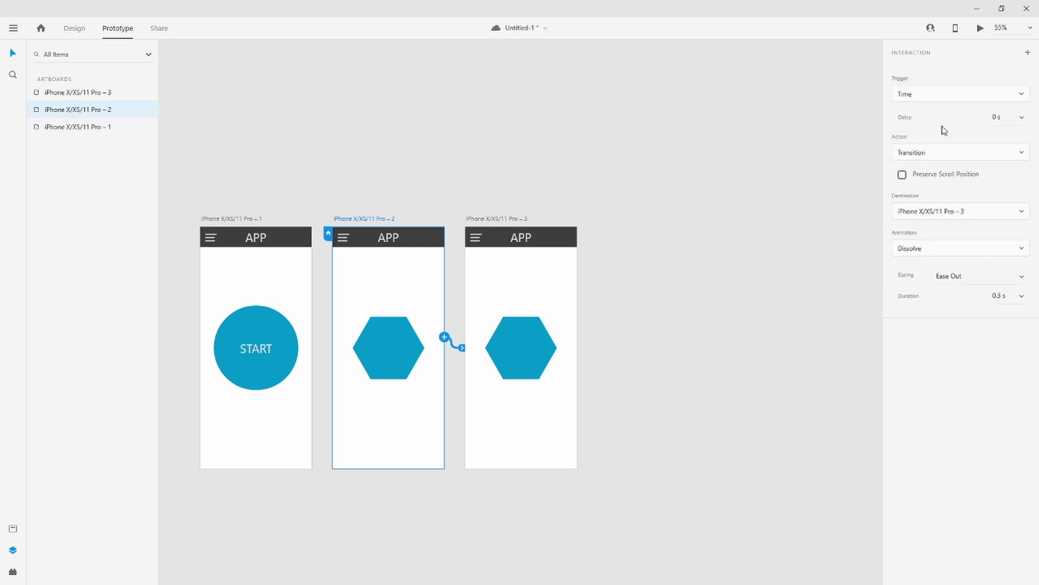
left_click(1008, 296)
type("2")
key("Return")
Step: Set the transition action to Auto-Animate and preview the hexagon animation
left_click(981, 30)
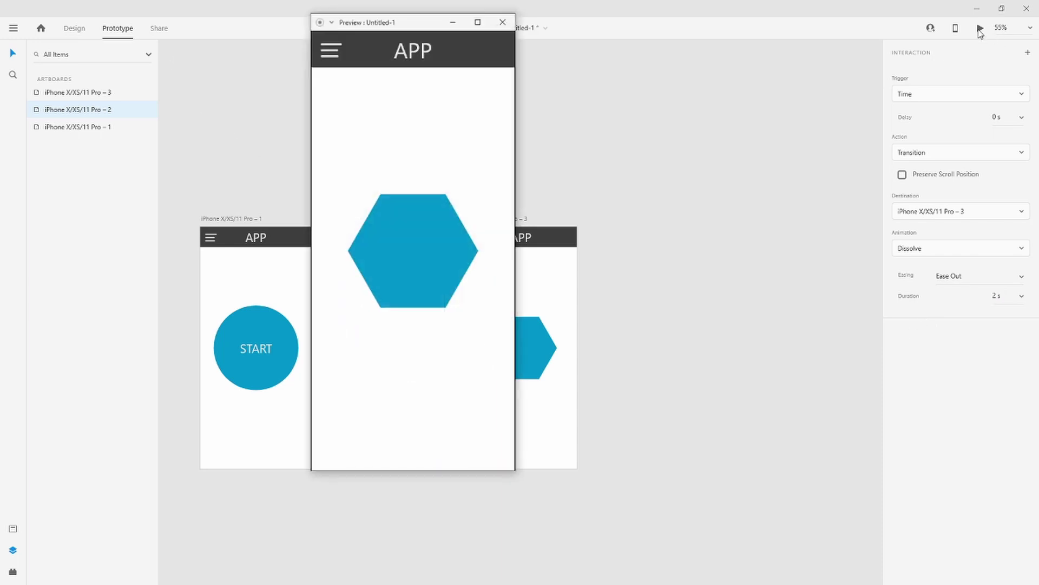
left_click(504, 23)
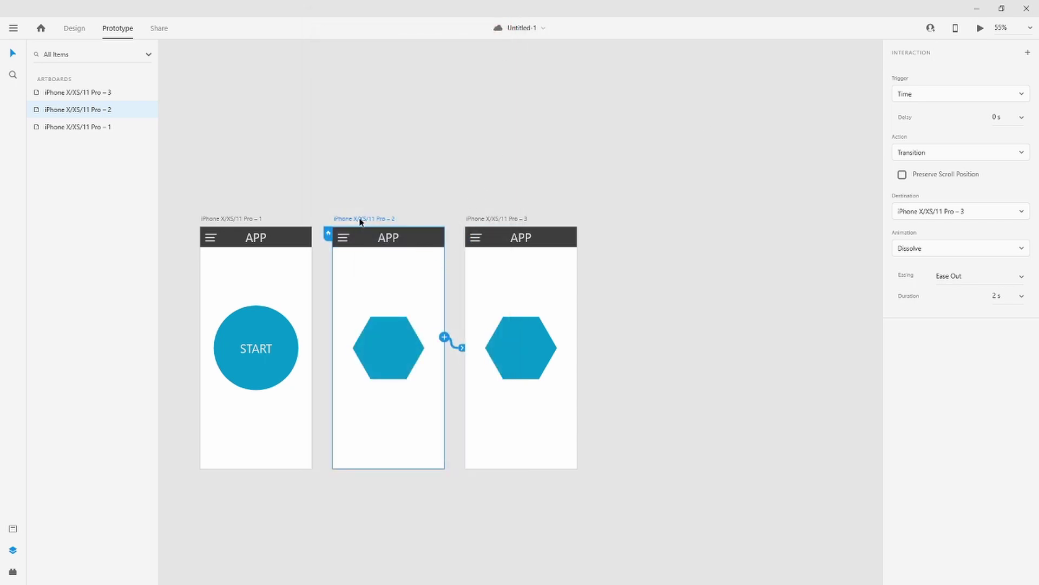
left_click(921, 157)
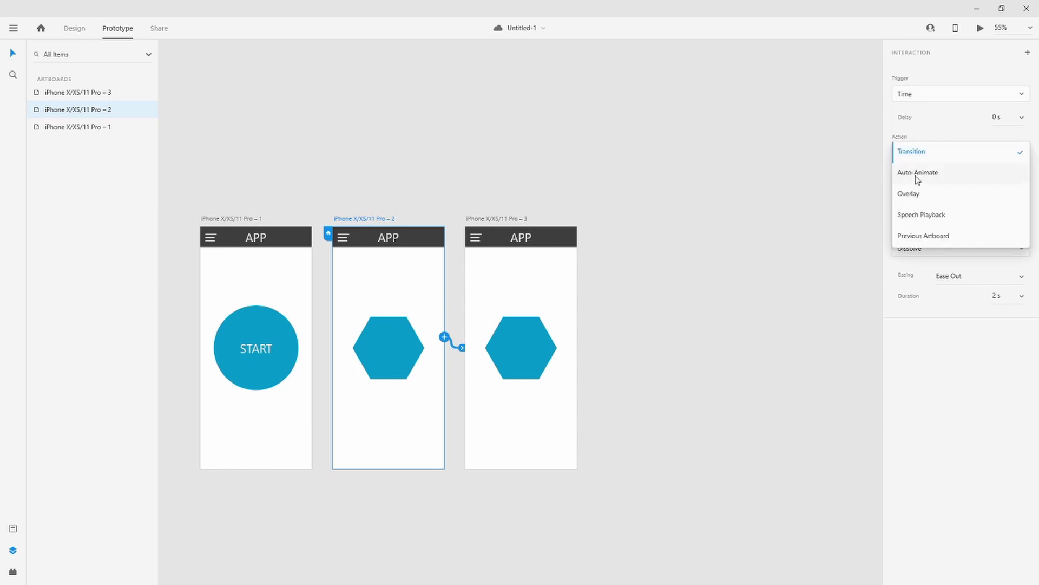
left_click(919, 174)
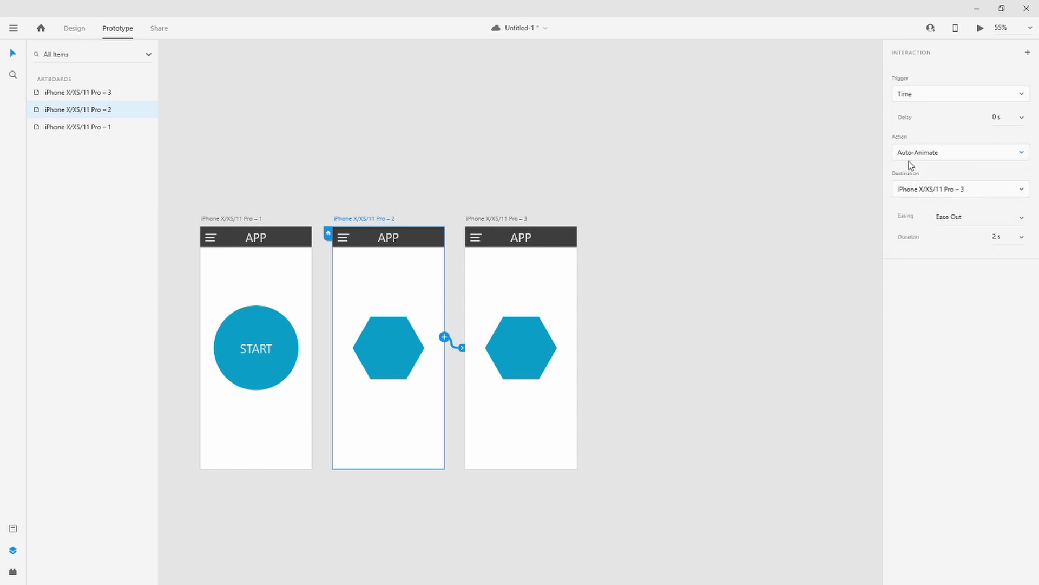
left_click(980, 28)
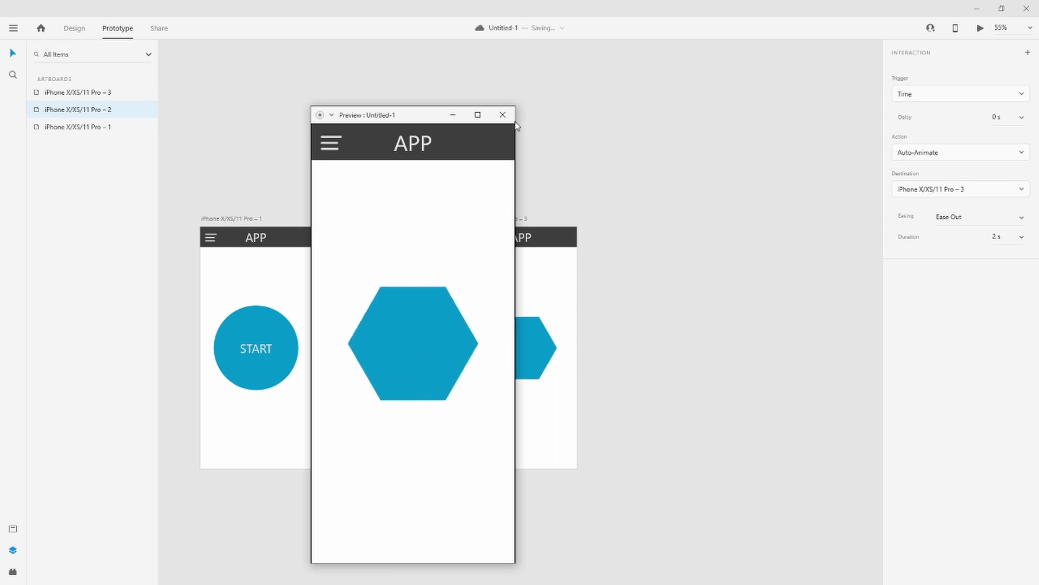
Step: Duplicate artboards 2 and 3 with Ctrl+D as new artboards 4 and 5
left_click(502, 115)
scroll(455, 200, "right", 1)
left_click(647, 320)
scroll(487, 260, "right", 3)
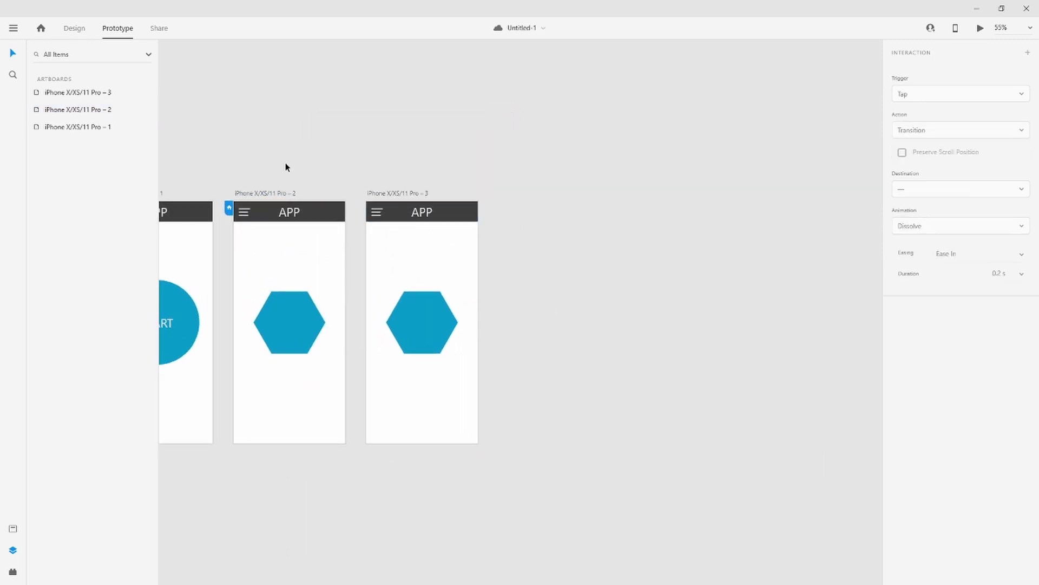
left_click(273, 194)
left_click(380, 194, "shift")
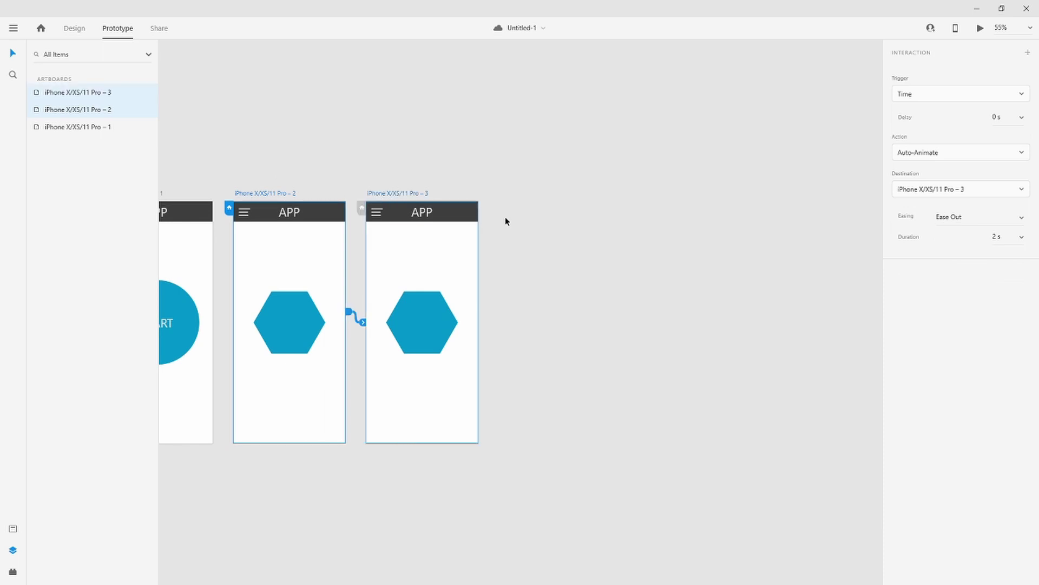
key("ctrl+d")
Step: Select artboard 2 and preview its linked animation in Desktop Preview
scroll(441, 160, "right", 2)
left_click(356, 202)
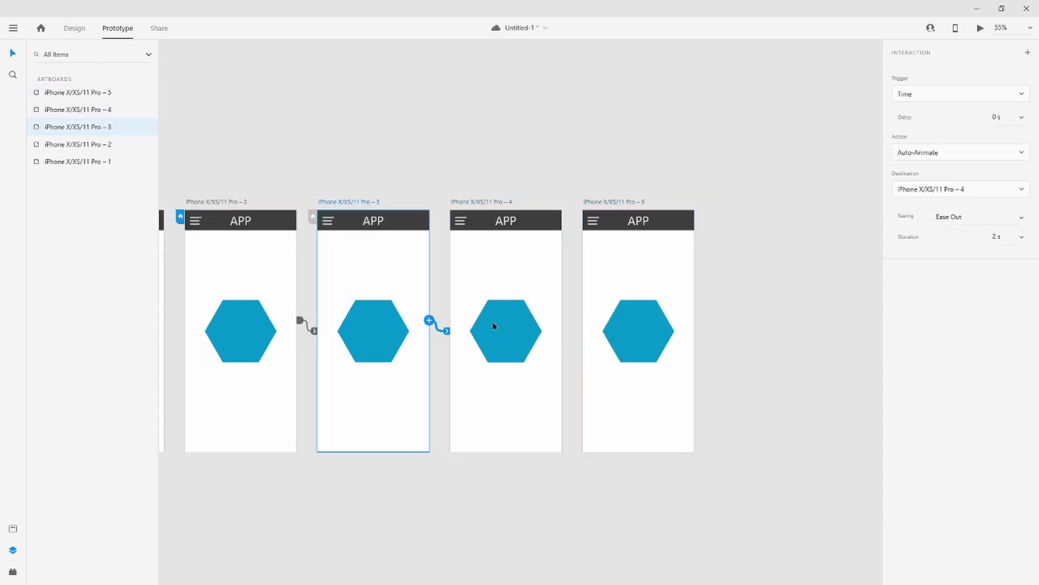
scroll(300, 190, "right", 2)
left_click(192, 198)
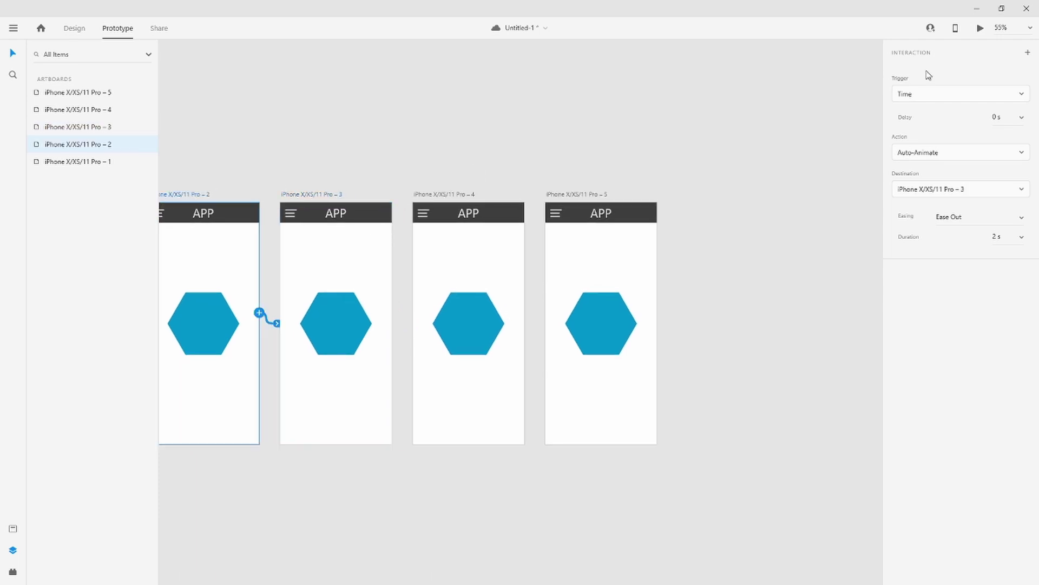
left_click(981, 29)
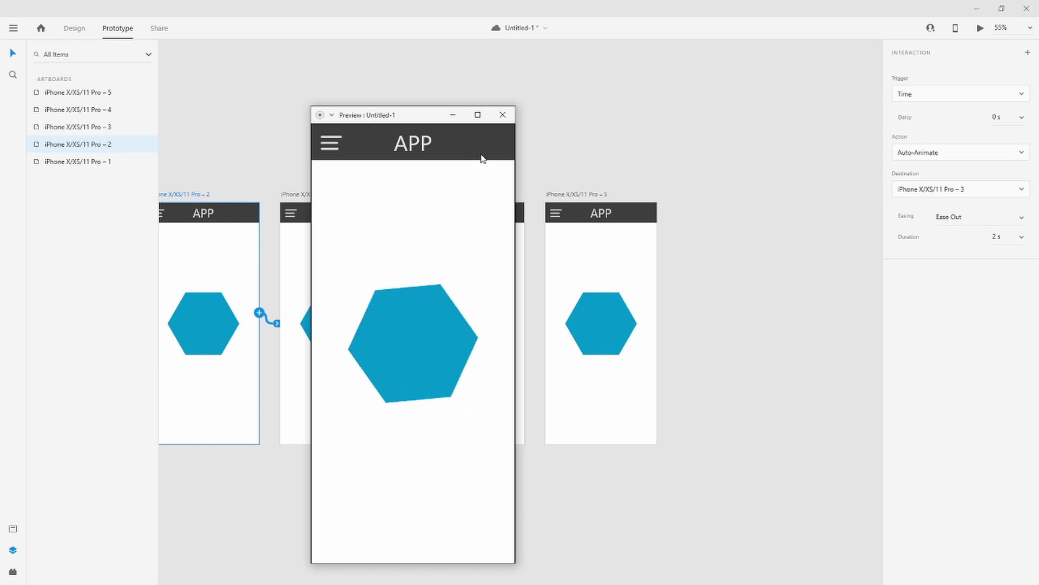
left_click(502, 115)
Step: Fit all five artboards in view, select artboard 5, and return to Design mode
scroll(478, 148, "down", 4, "ctrl")
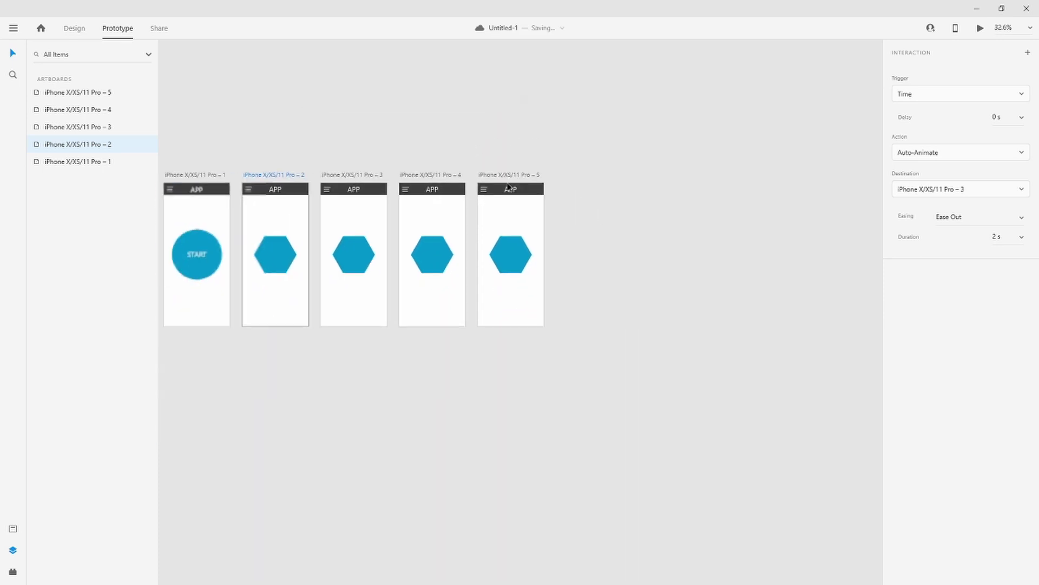
left_click_drag(534, 171, 688, 300)
left_click(659, 339)
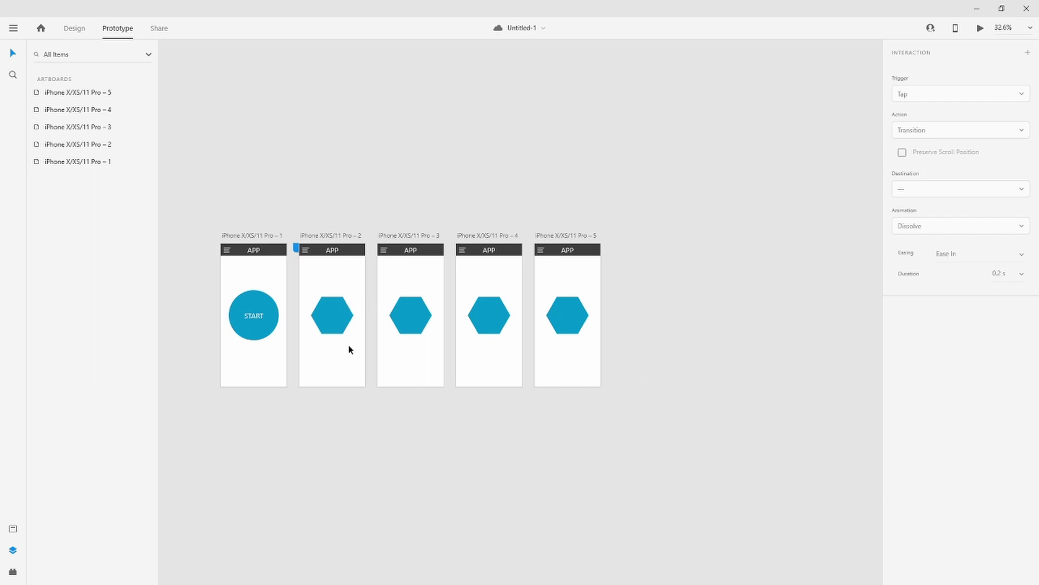
mouse_move(378, 416)
left_mouse_down()
mouse_move(253, 436)
mouse_move(381, 422)
mouse_move(368, 406)
left_mouse_up()
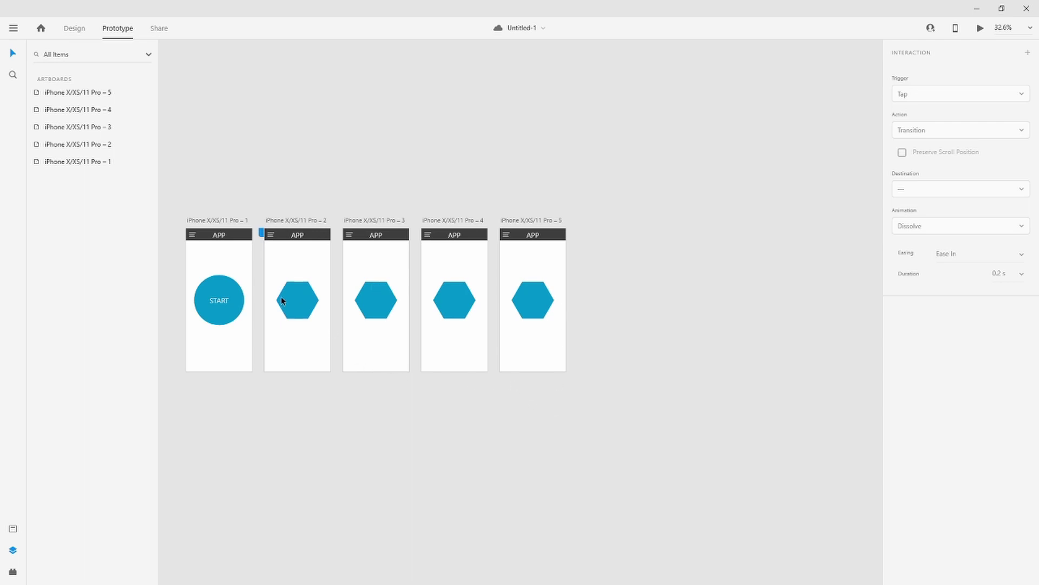
scroll(547, 304, "right", 5)
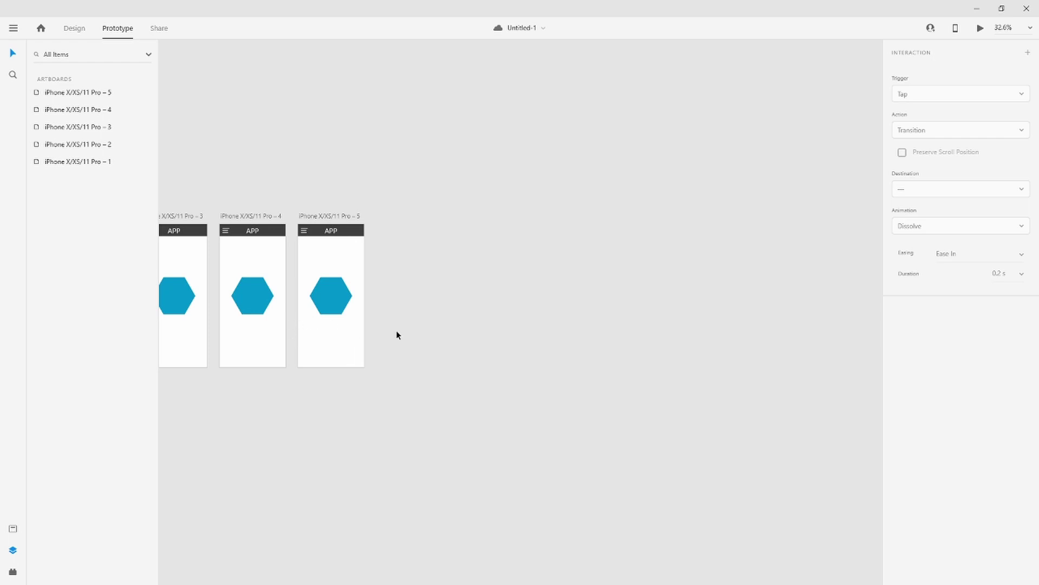
scroll(397, 332, "down", 1)
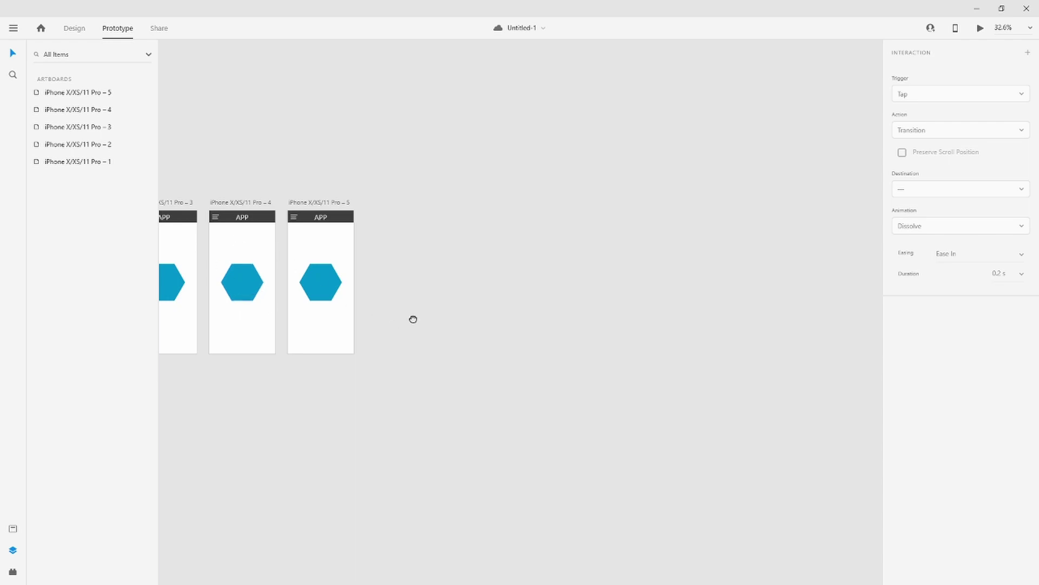
scroll(412, 323, "up", 1)
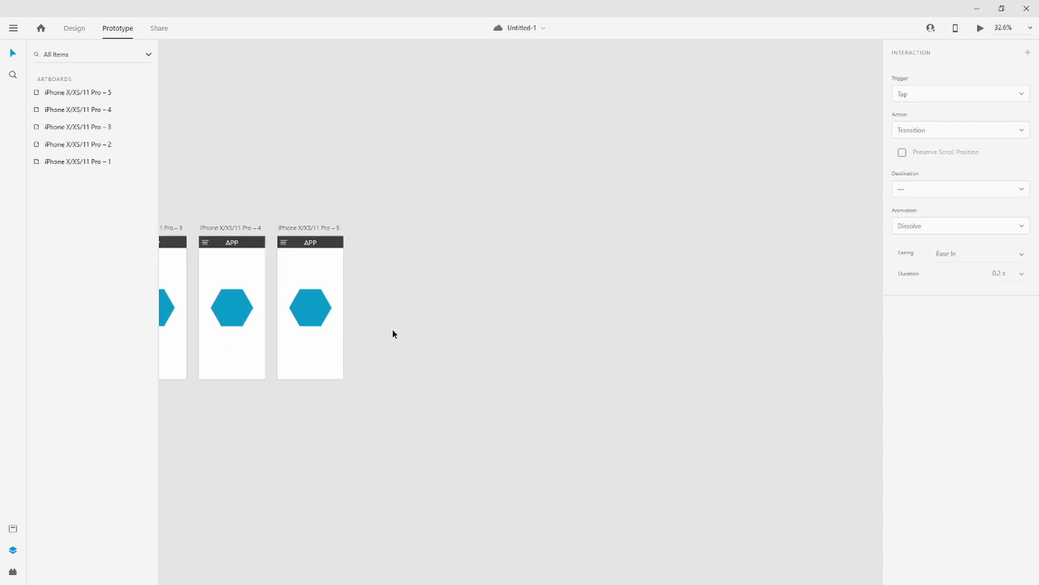
left_click(315, 228)
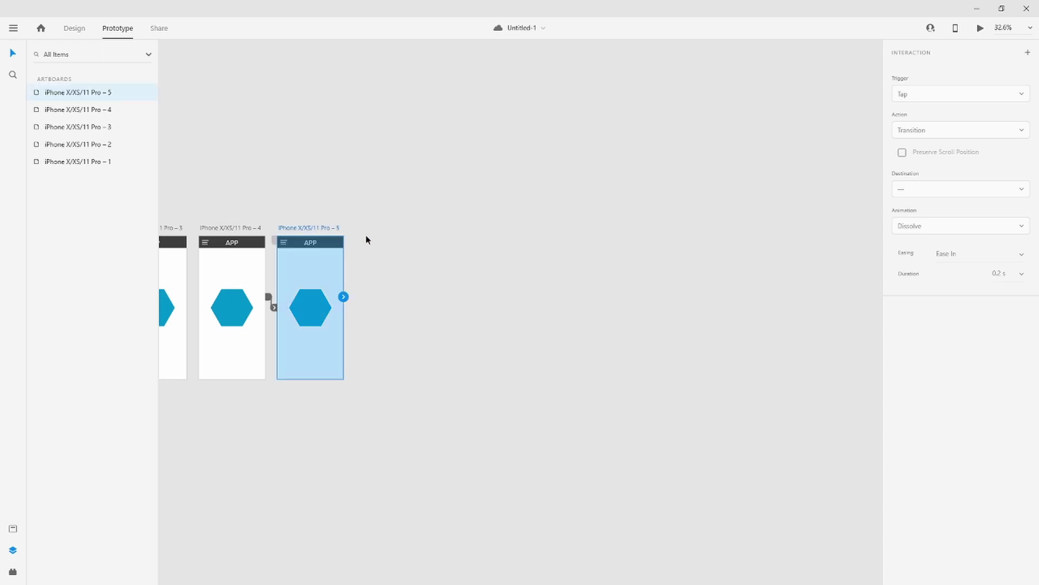
left_click(68, 30)
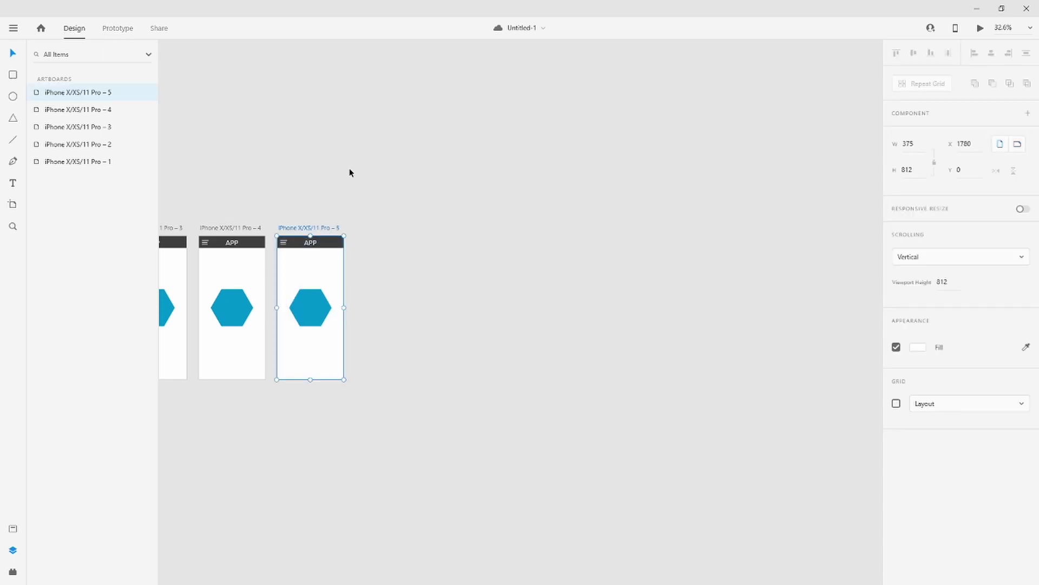
Step: Duplicate artboard 5 as artboard 6 and delete its hexagon
key("ctrl+d")
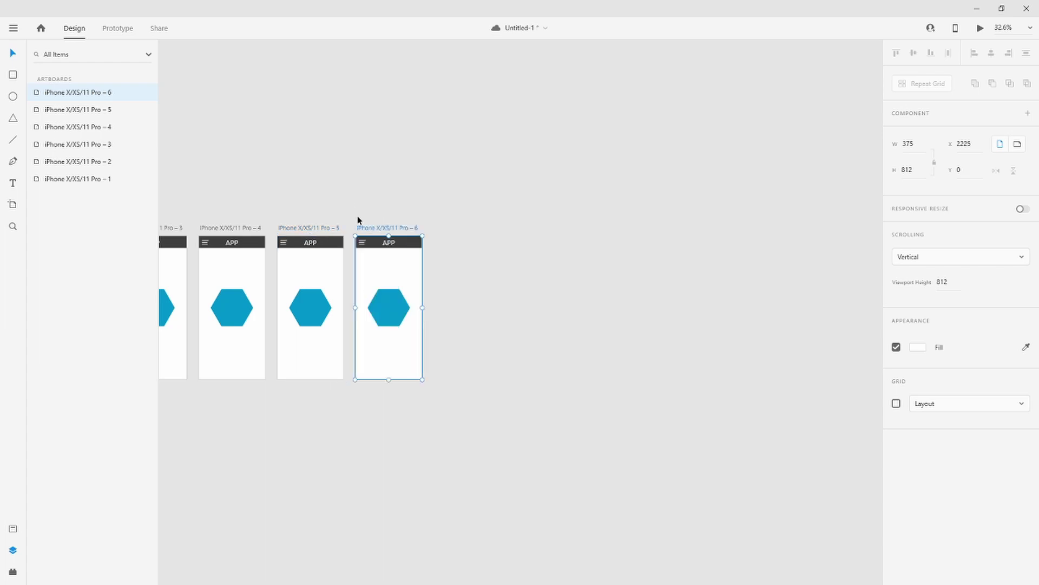
left_click(394, 311)
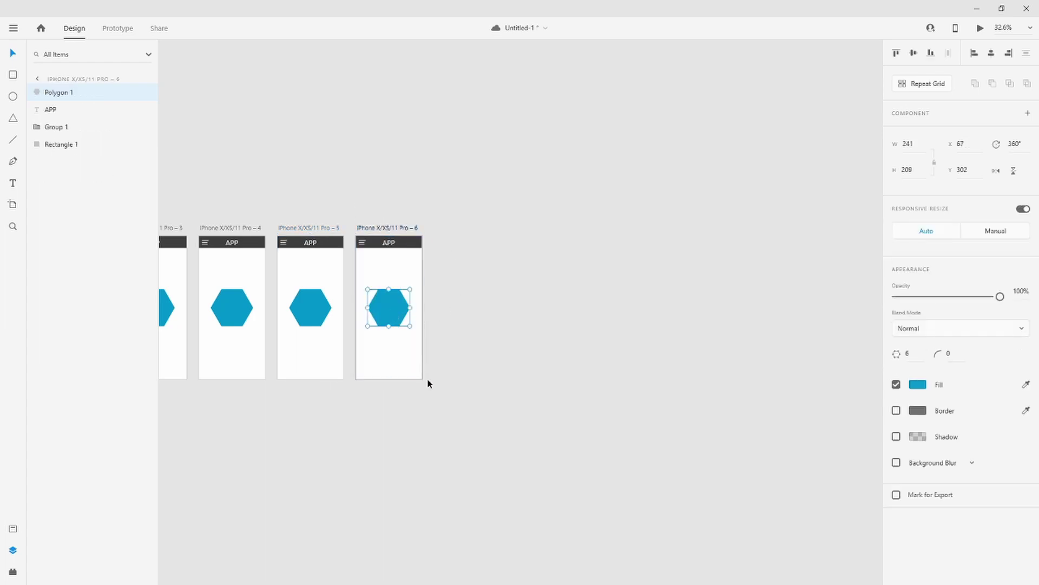
key("Delete")
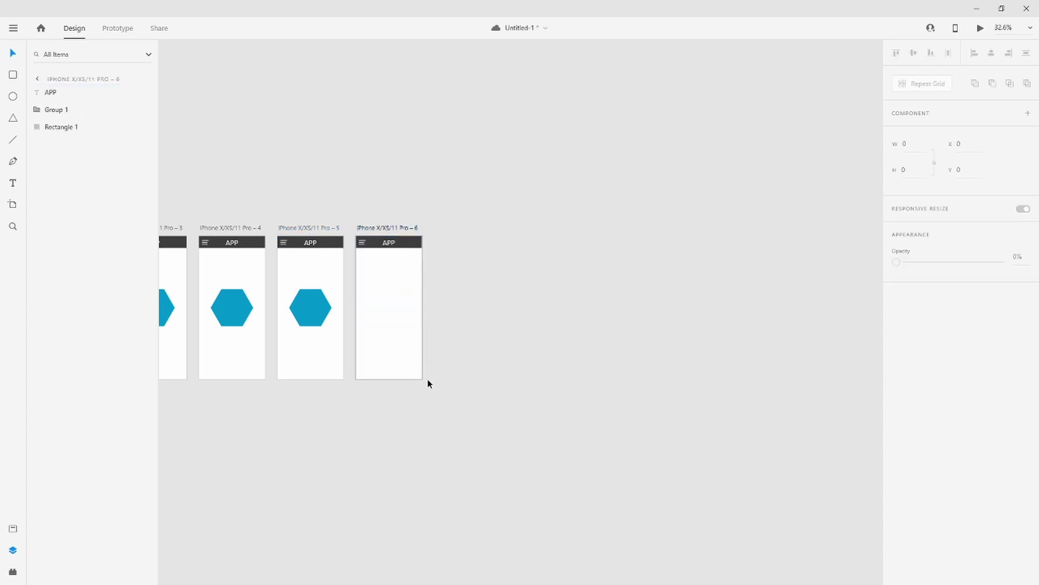
left_click(107, 25)
left_click(77, 28)
Step: Draw a white rounded card rectangle near the top of artboard 6
scroll(483, 337, "up", 3)
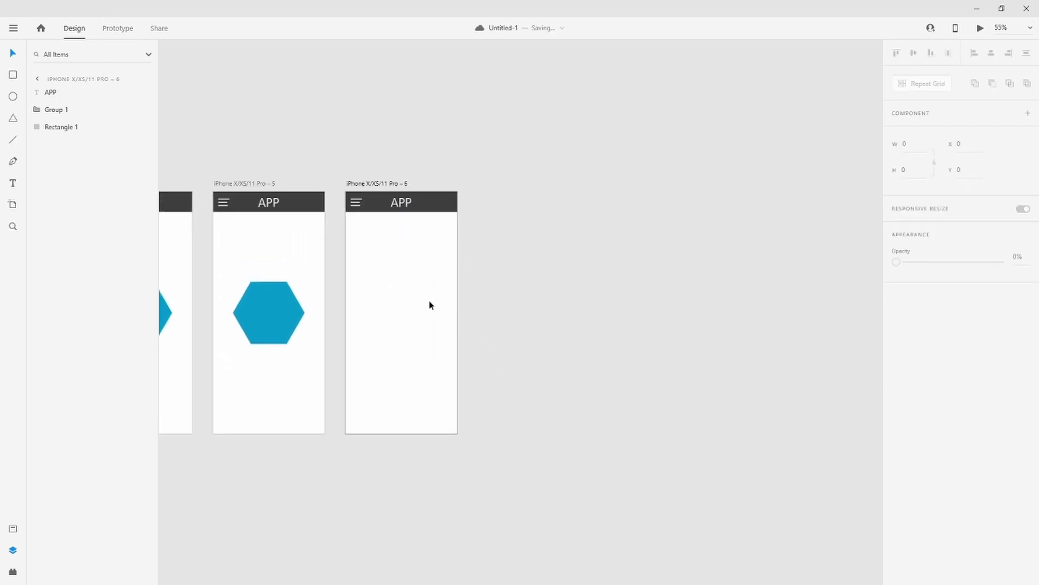
key("r")
mouse_move(406, 243)
left_mouse_down()
mouse_move(497, 279)
mouse_move(491, 256)
mouse_move(507, 259)
mouse_move(471, 252)
mouse_move(503, 250)
mouse_move(478, 255)
left_mouse_up()
Step: Turn the card into a Repeat Grid of five stacked cards on artboard 6, then select it
left_click(546, 244)
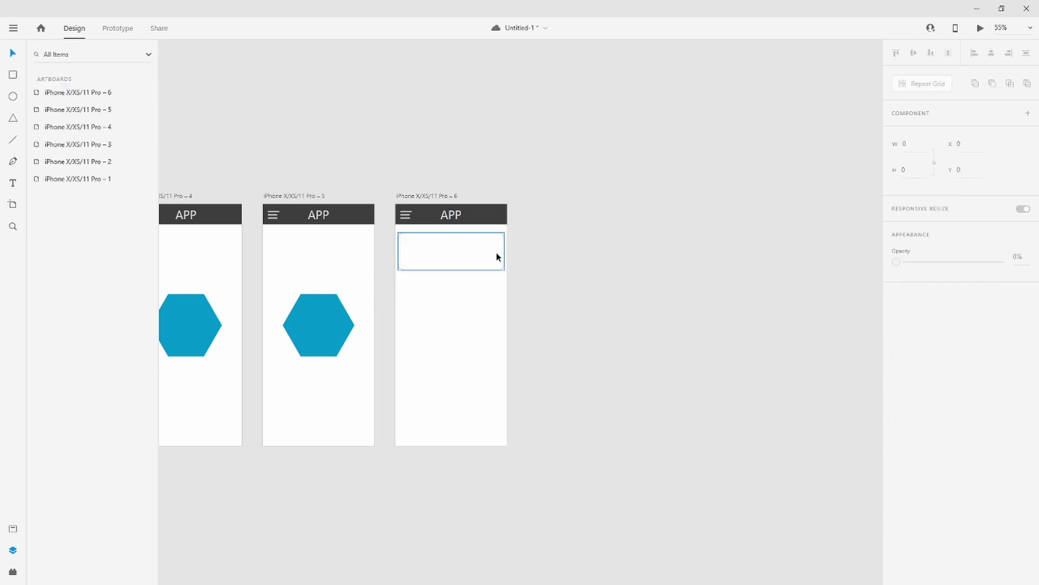
left_click(471, 257)
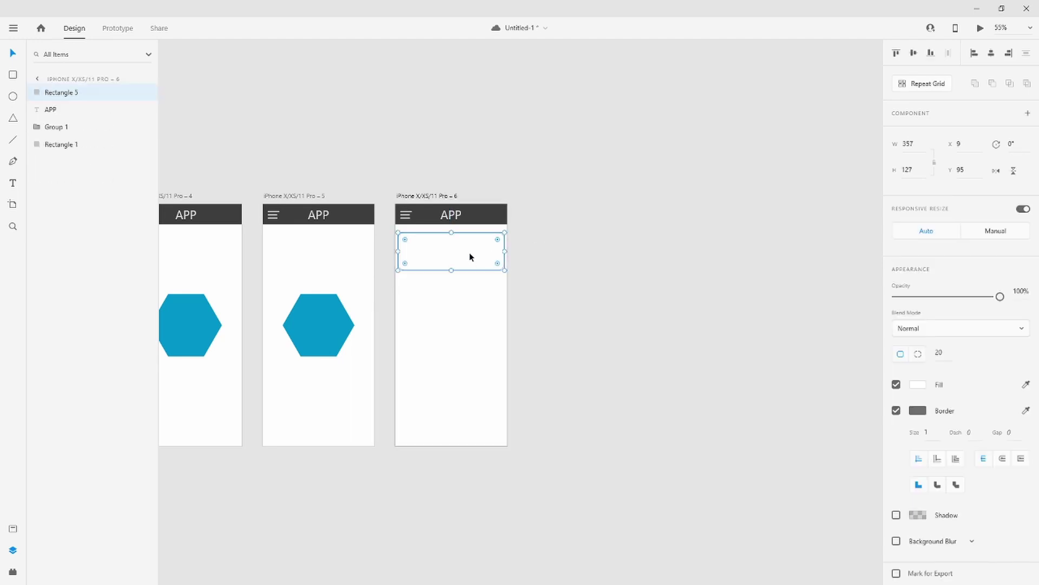
left_click(929, 86)
left_click_drag(455, 270, 464, 447)
left_click_drag(460, 362, 460, 364)
left_click(575, 336)
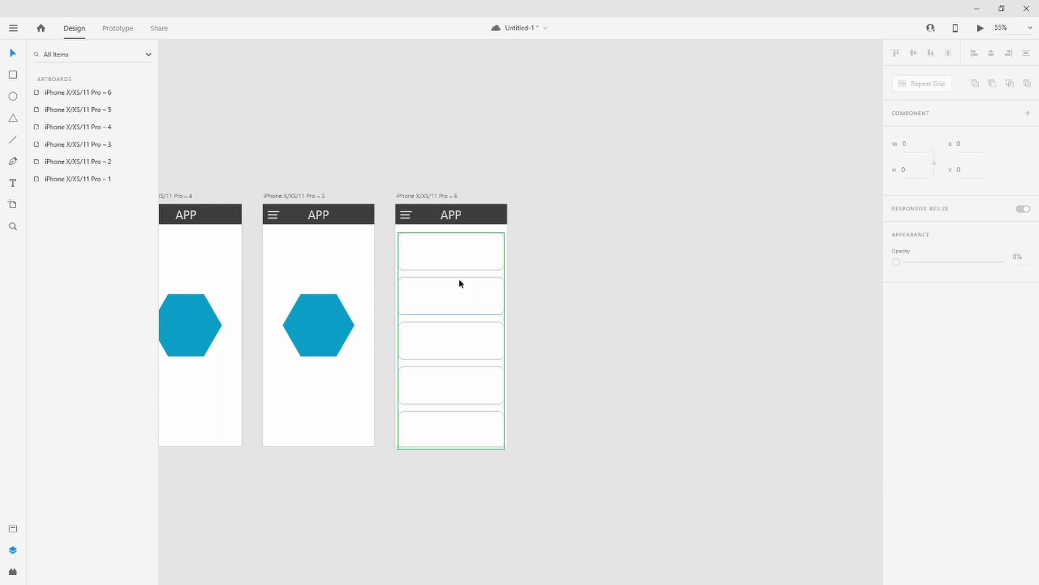
left_click(448, 296)
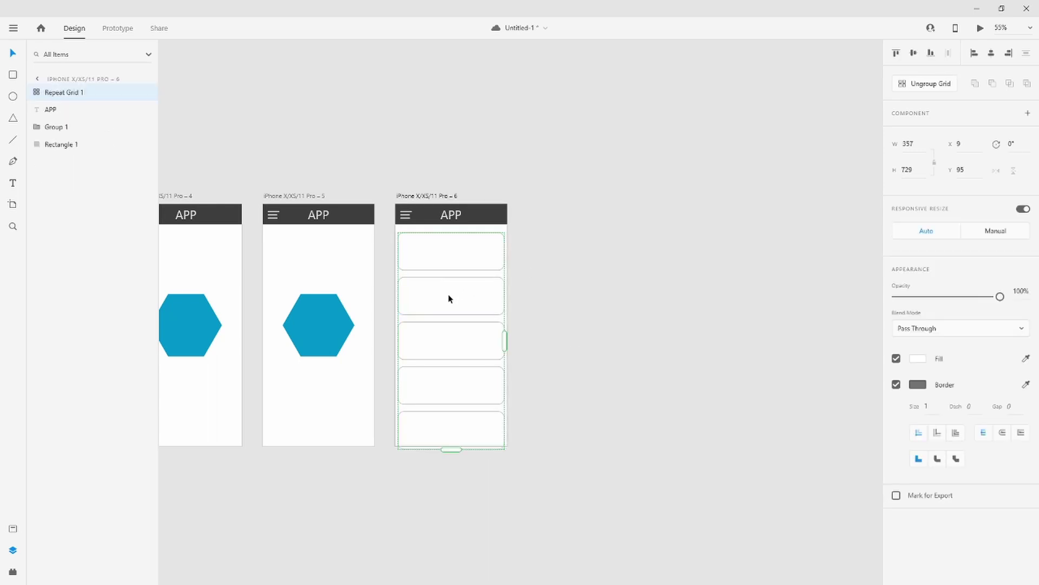
Step: Browse the plugin marketplace, close it, and expand the Repeater plugin's commands
left_click(12, 572)
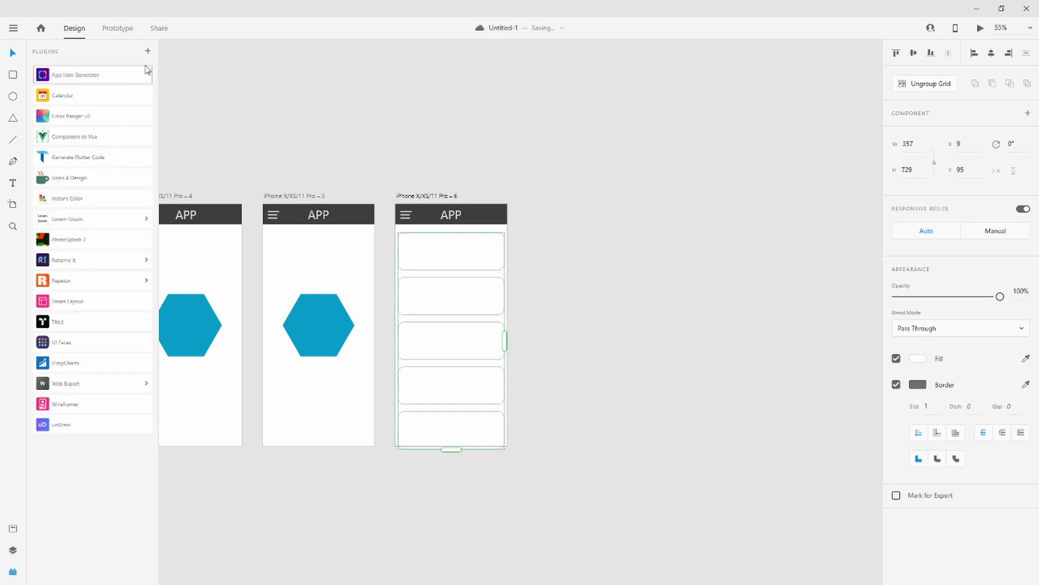
left_click(148, 53)
left_click(736, 172)
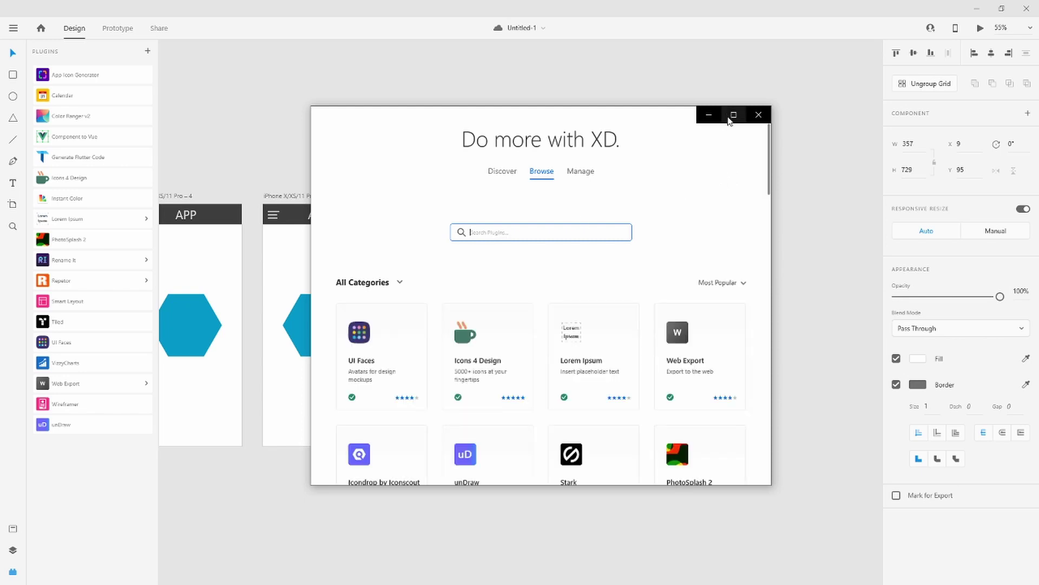
left_click(758, 114)
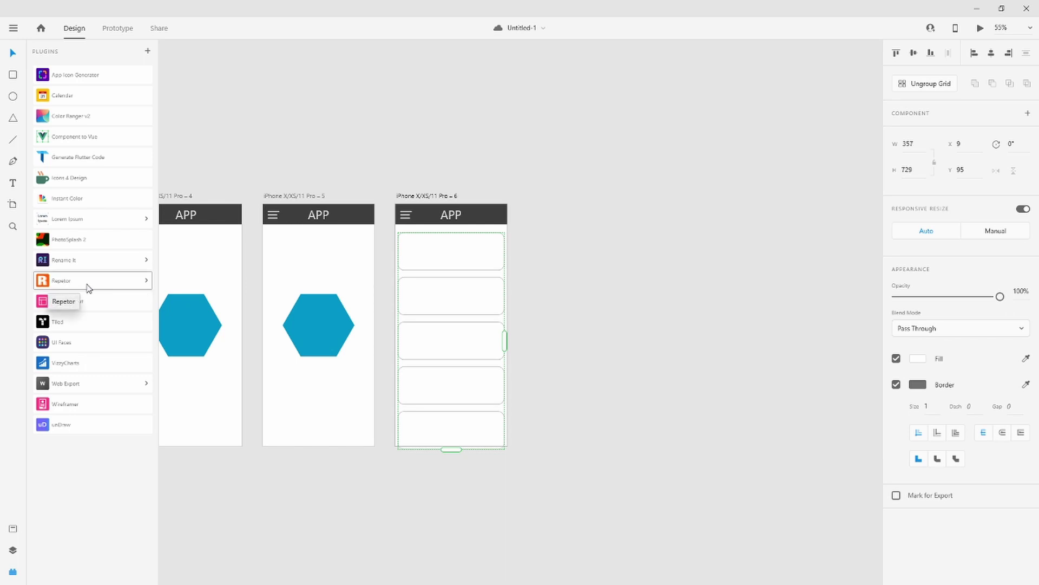
left_click(89, 287)
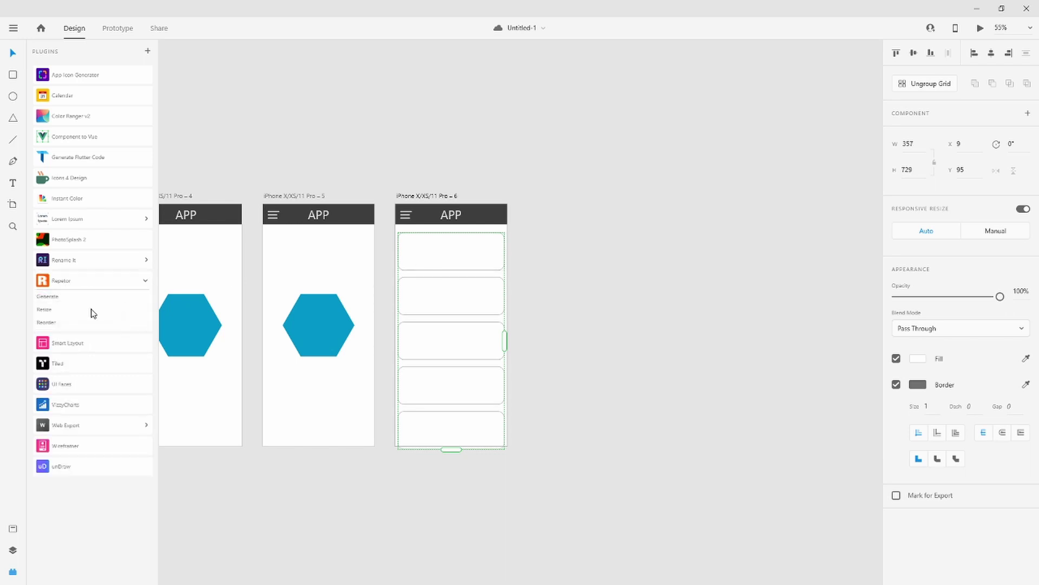
Step: Generate Unsplash food photos in Repeater, shuffle them, and apply five to the cards
left_click(52, 300)
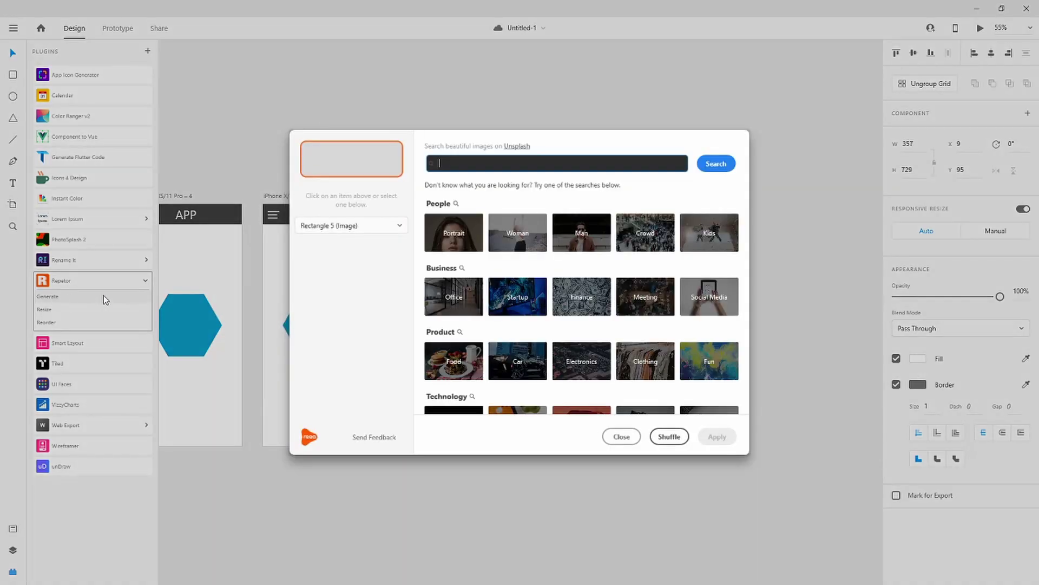
scroll(514, 311, "down", 1)
scroll(661, 311, "down", 3)
scroll(668, 252, "up", 4)
scroll(682, 280, "down", 4)
scroll(682, 280, "up", 4)
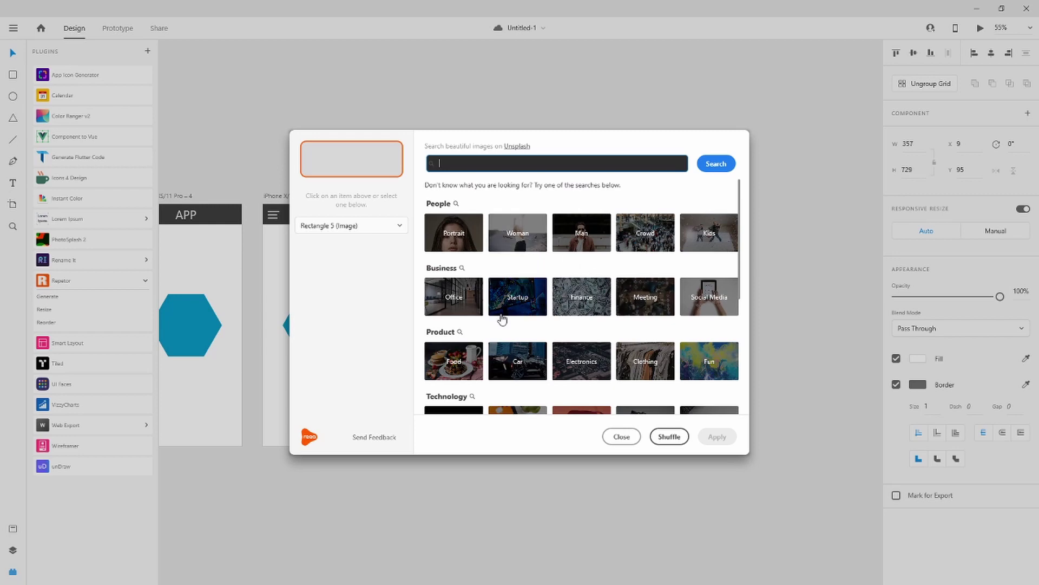
scroll(502, 318, "down", 1)
left_click(445, 279)
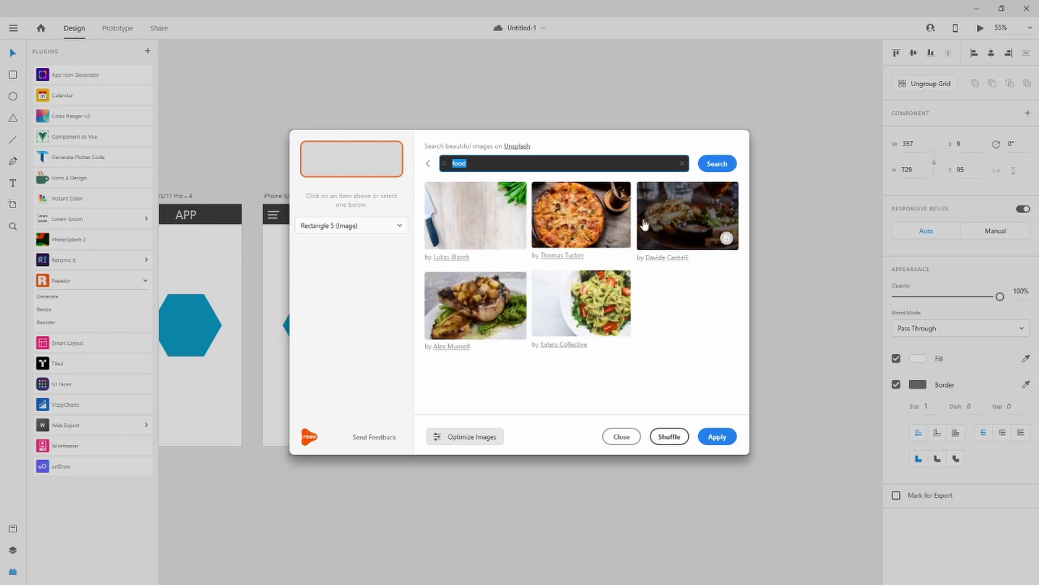
left_click(497, 223)
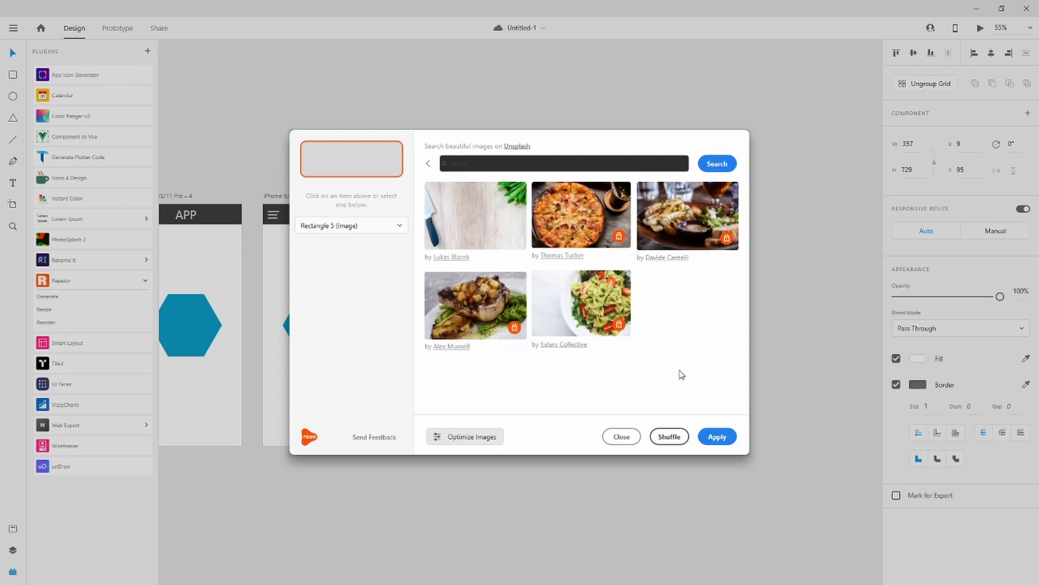
left_click(669, 437)
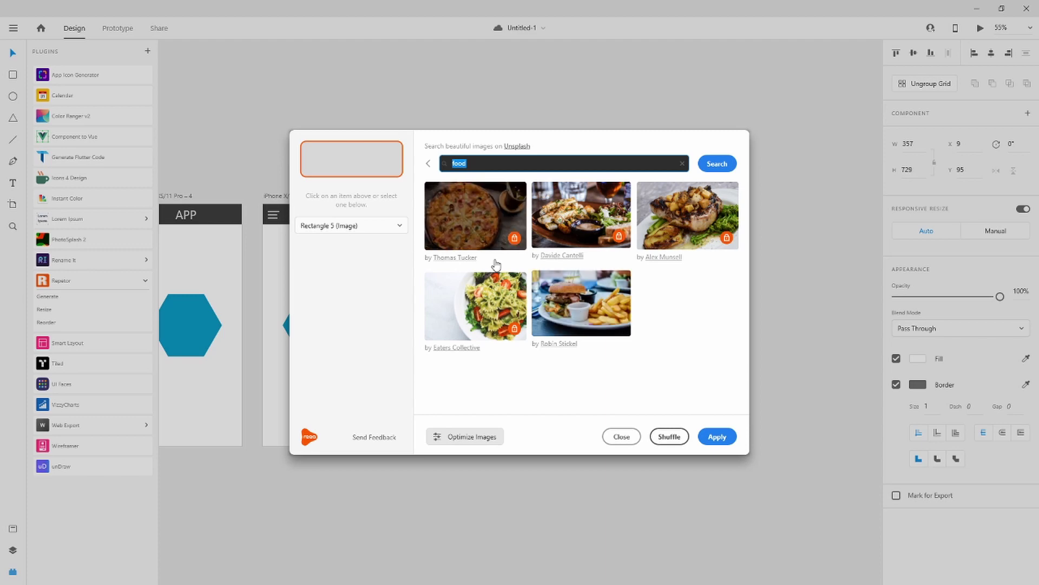
left_click(717, 437)
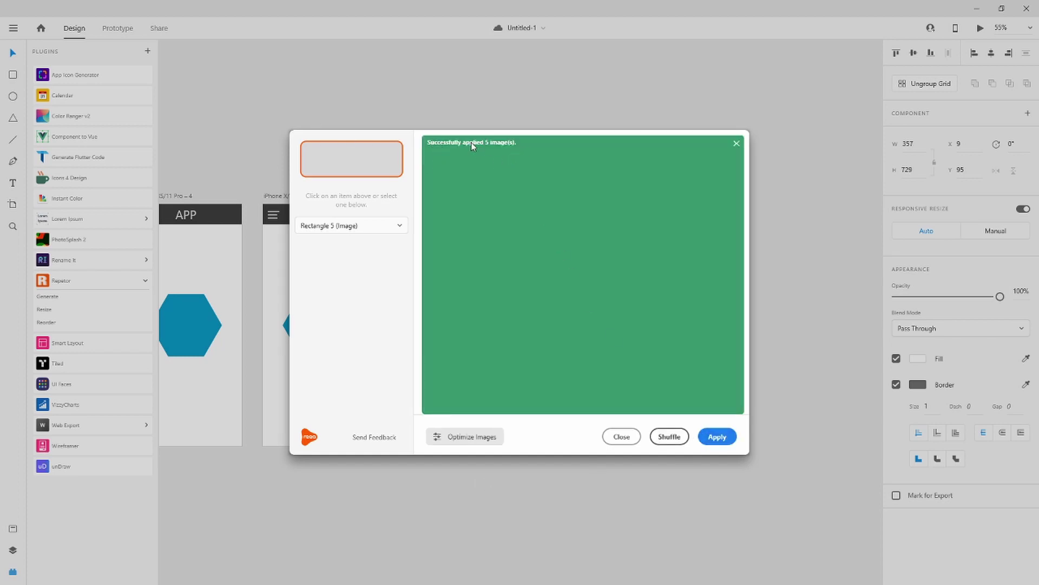
Step: Close the image generator, select artboard 6, and save the document
left_click(624, 437)
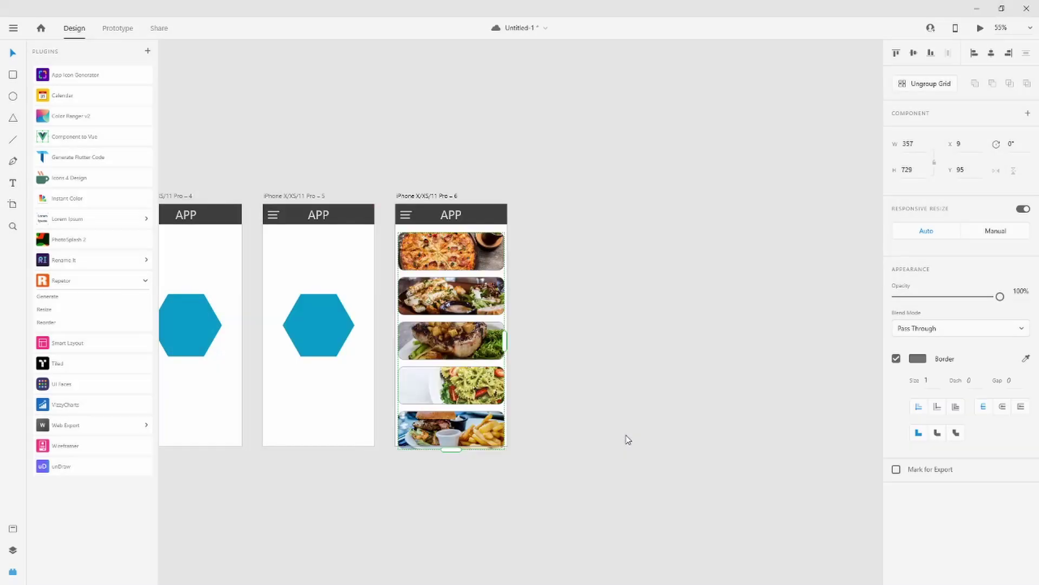
left_click(576, 385)
left_click_drag(576, 390, 598, 359)
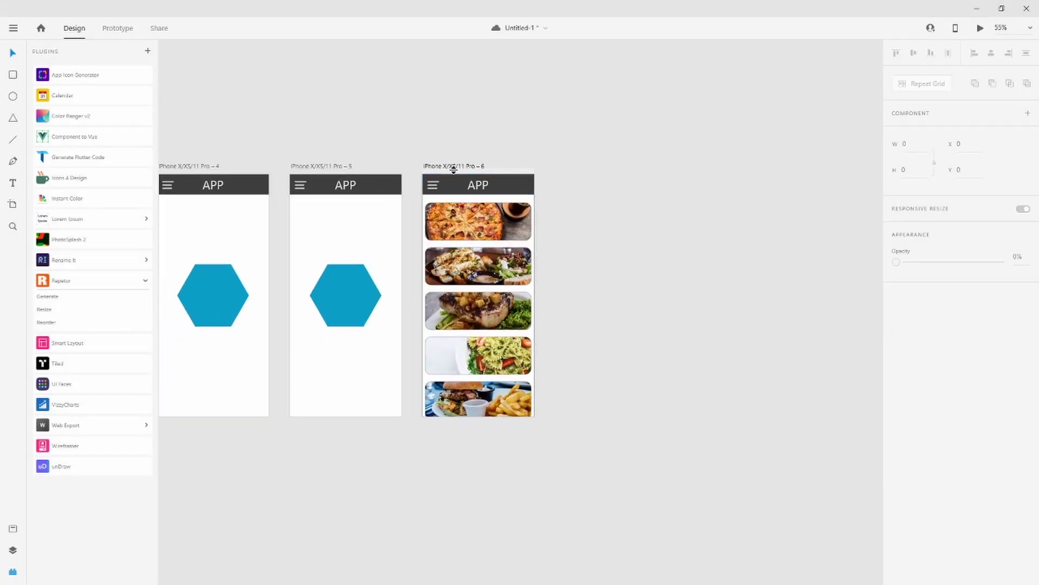
left_click(452, 167)
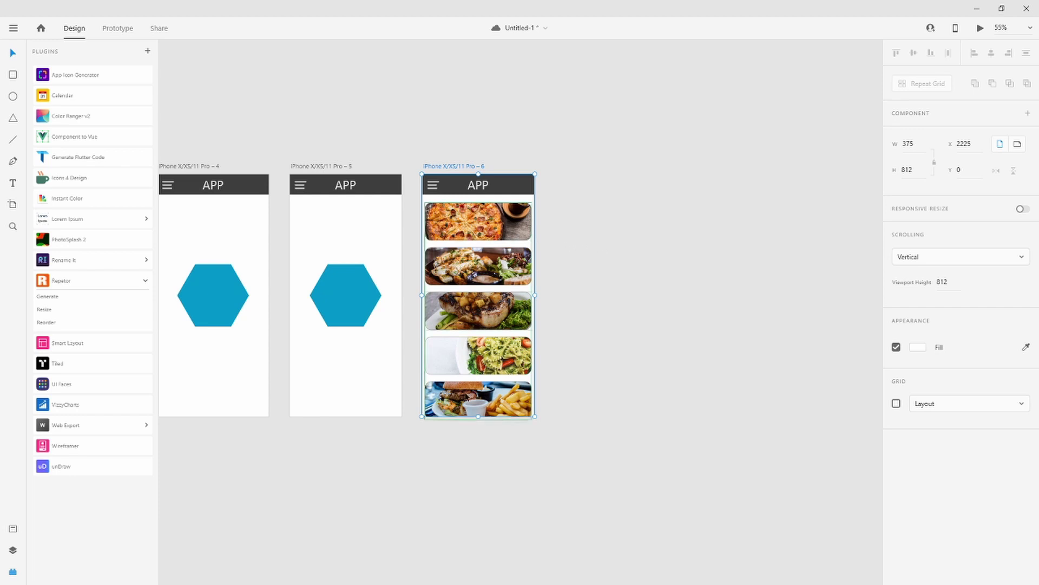
key("ctrl+s")
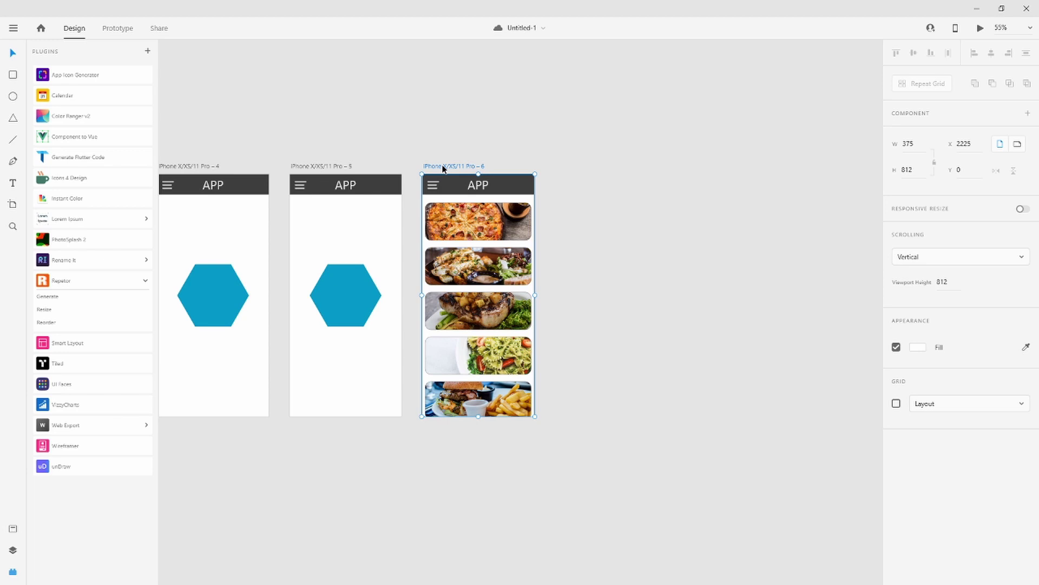
Step: Duplicate artboard 6 as artboard 7 and select its repeat grid
key("ctrl+d")
left_click_drag(751, 320, 636, 325)
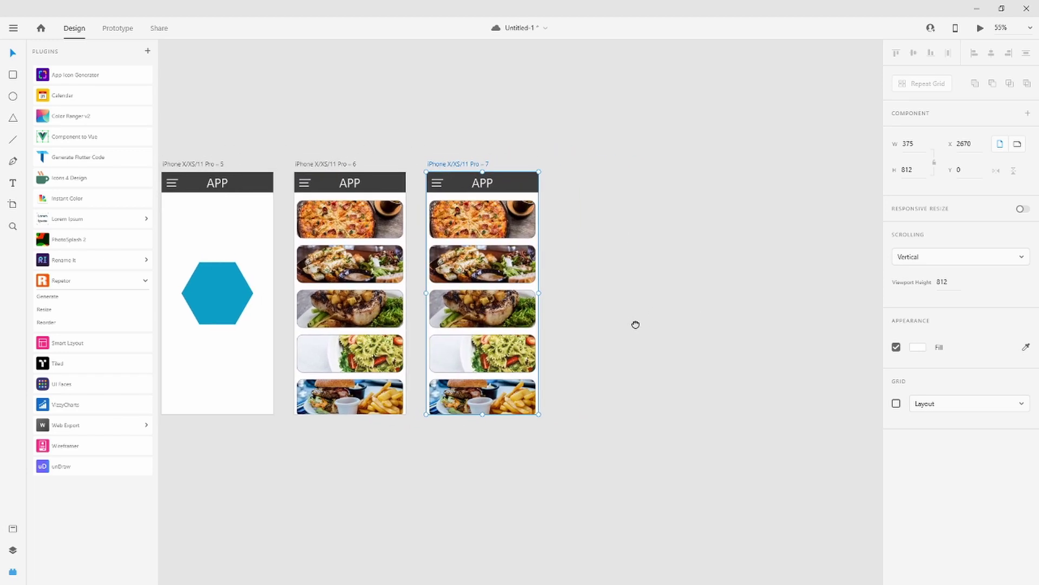
left_click(504, 217)
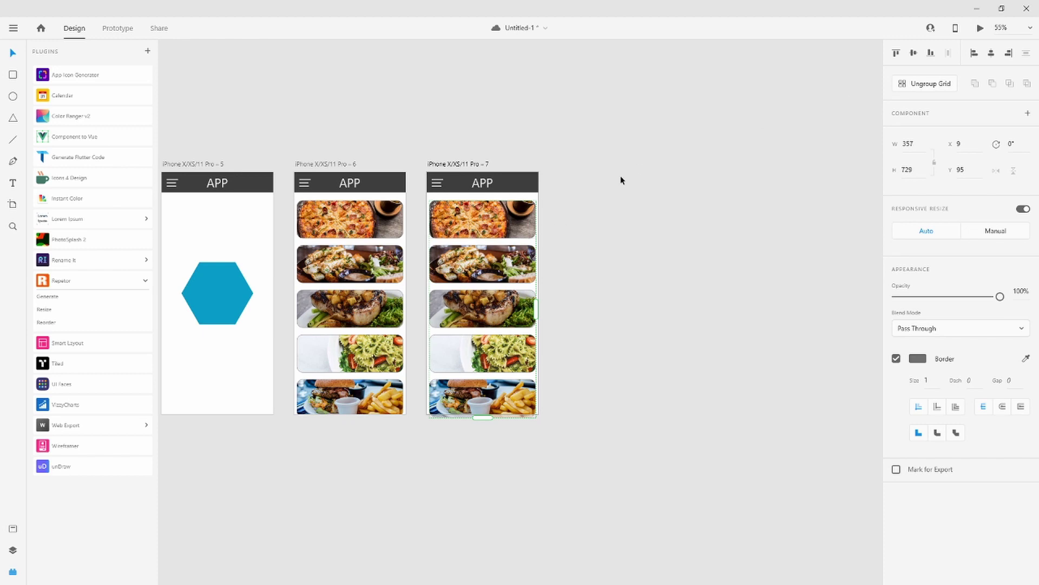
Step: Ungroup artboard 6's repeat grid into five separate food images
left_click(351, 234)
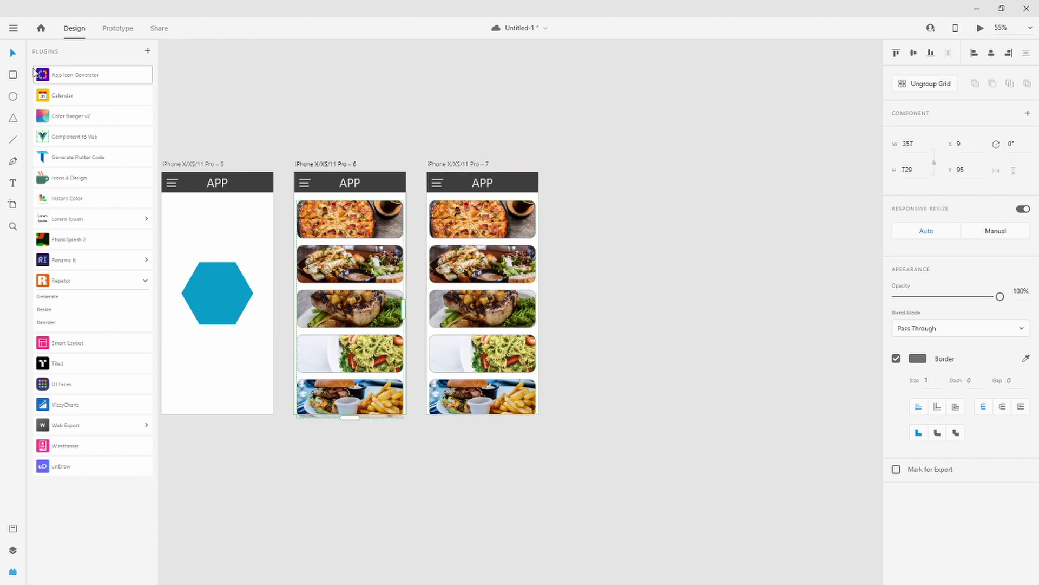
left_click(12, 550)
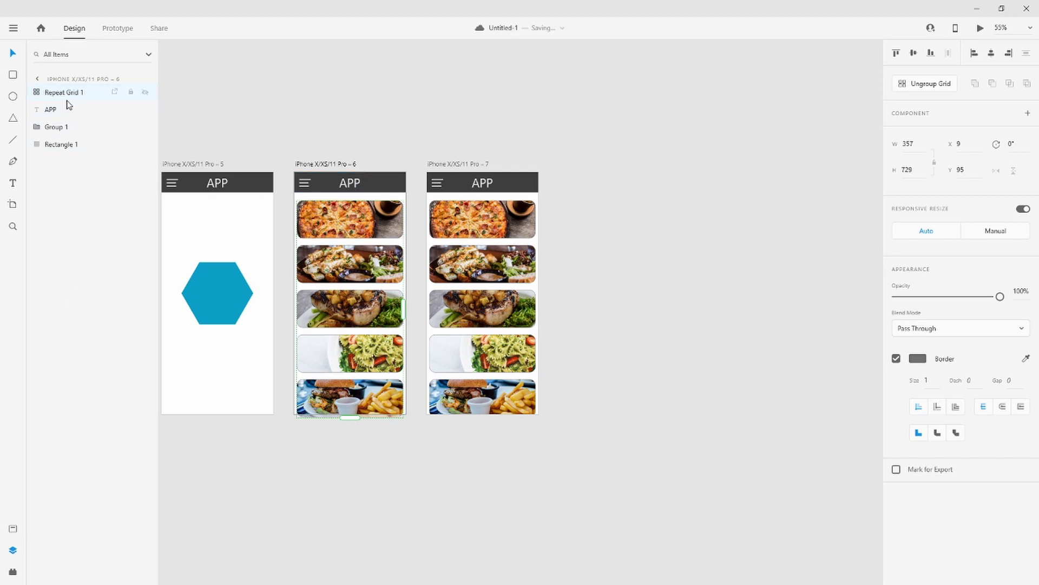
left_click(490, 223)
left_click(349, 229)
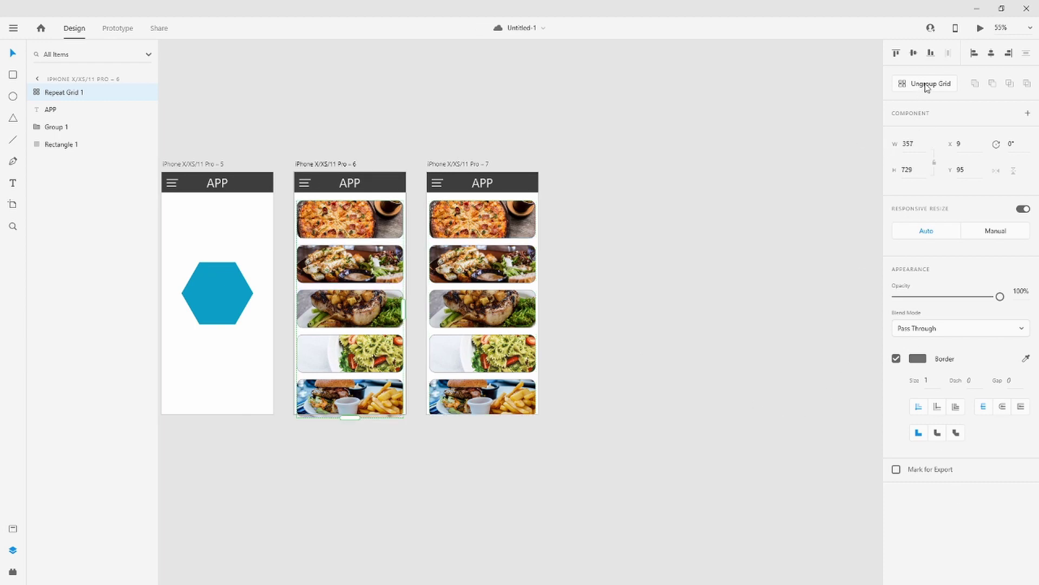
left_click(929, 85)
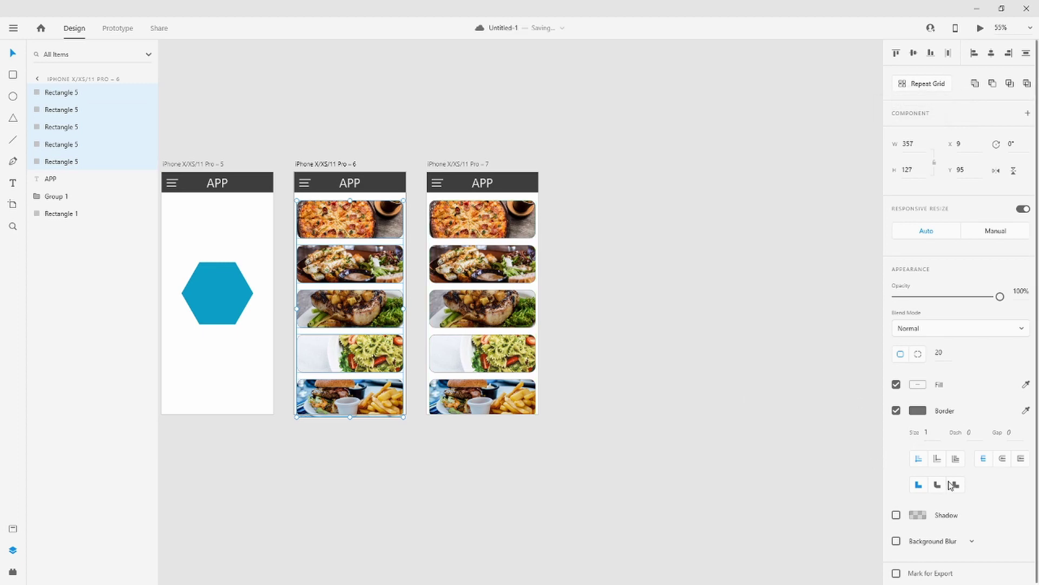
Step: Give the five food images a drop shadow with X 5, Y 5, blur 10
left_click(898, 514)
scroll(897, 517, "down", 1)
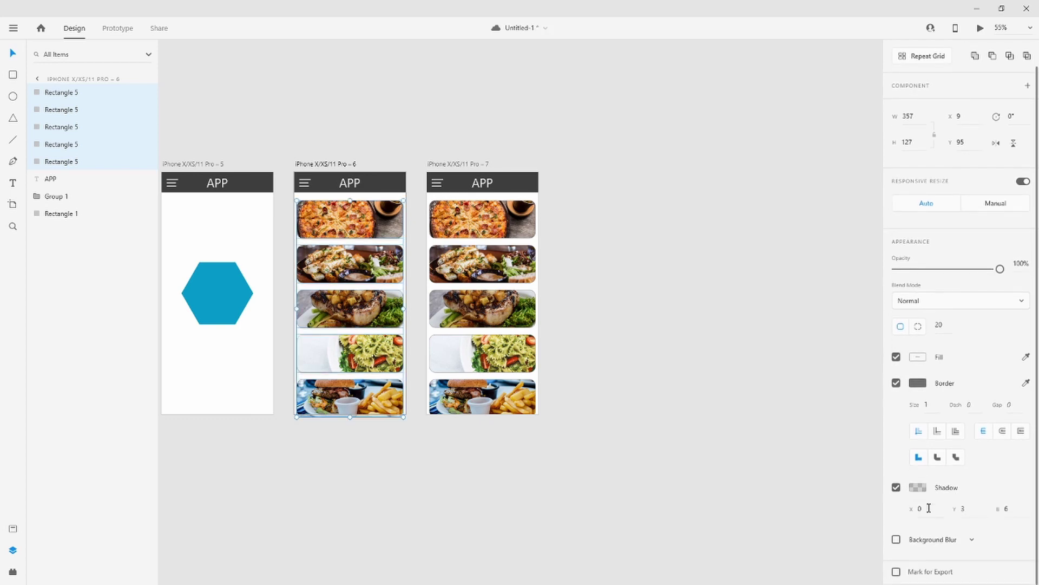
left_click(919, 508)
type("5")
key("Tab")
type("5")
key("Tab")
type("10")
Step: Replace artboard 7's repeat grid with pasted copies of artboard 6's five food images
left_click(652, 372)
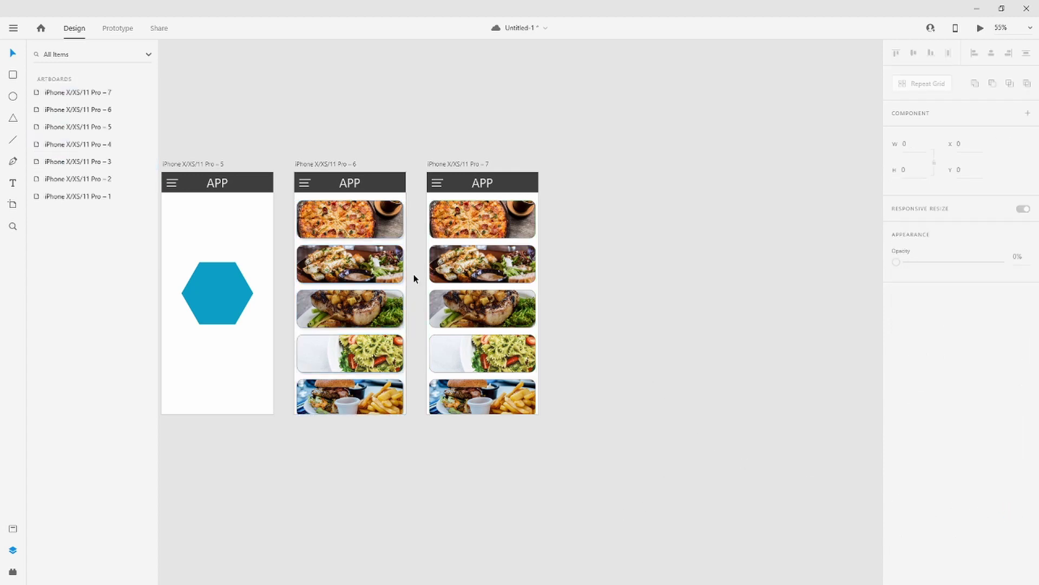
left_click(497, 228)
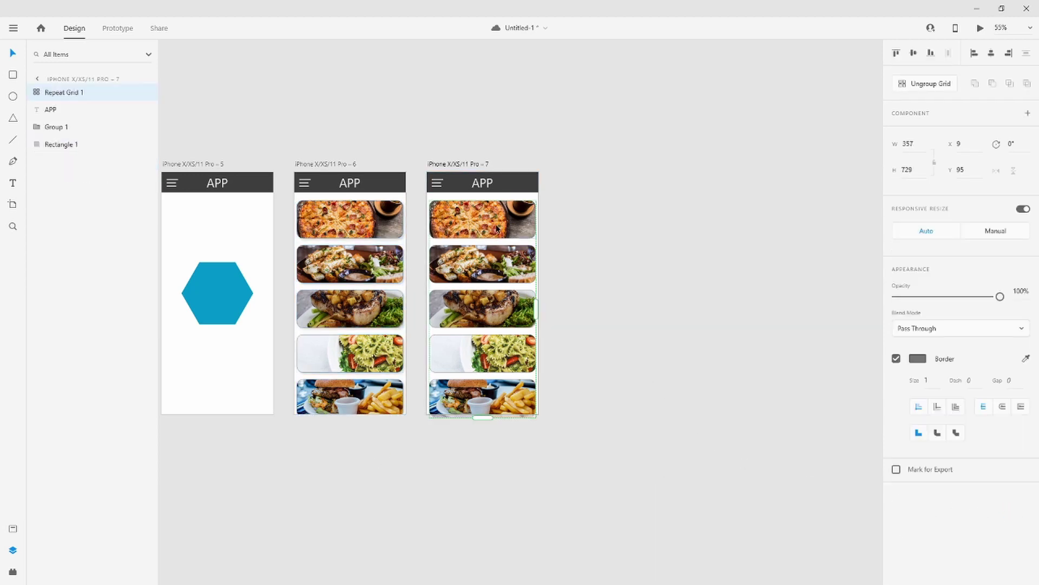
key("Delete")
left_click(349, 219)
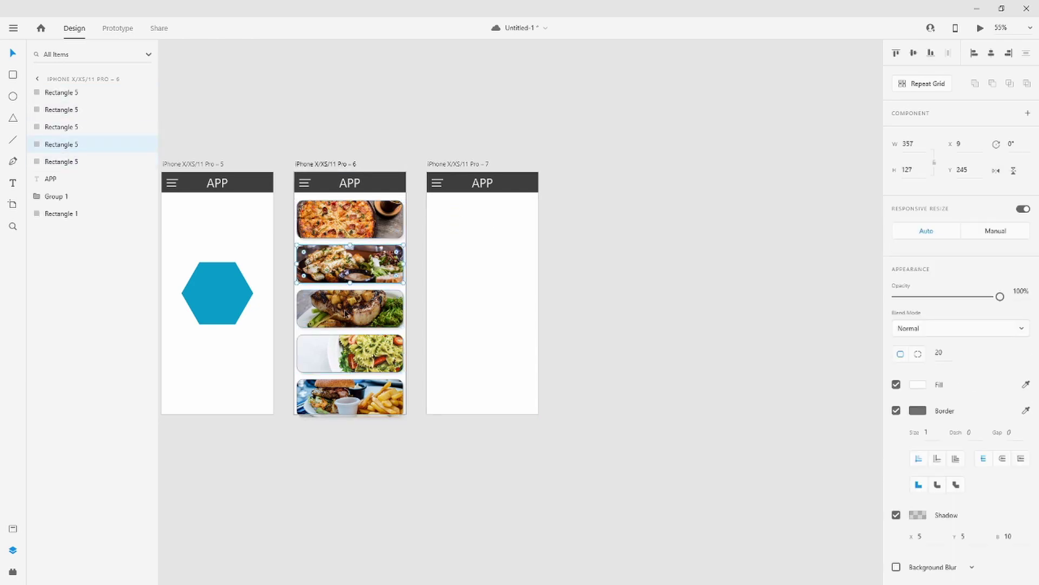
left_click(351, 261, "shift")
left_click(353, 324, "shift")
left_click(353, 355, "shift")
left_click(355, 401, "shift")
key("ctrl+c")
left_click(449, 164)
key("ctrl+v")
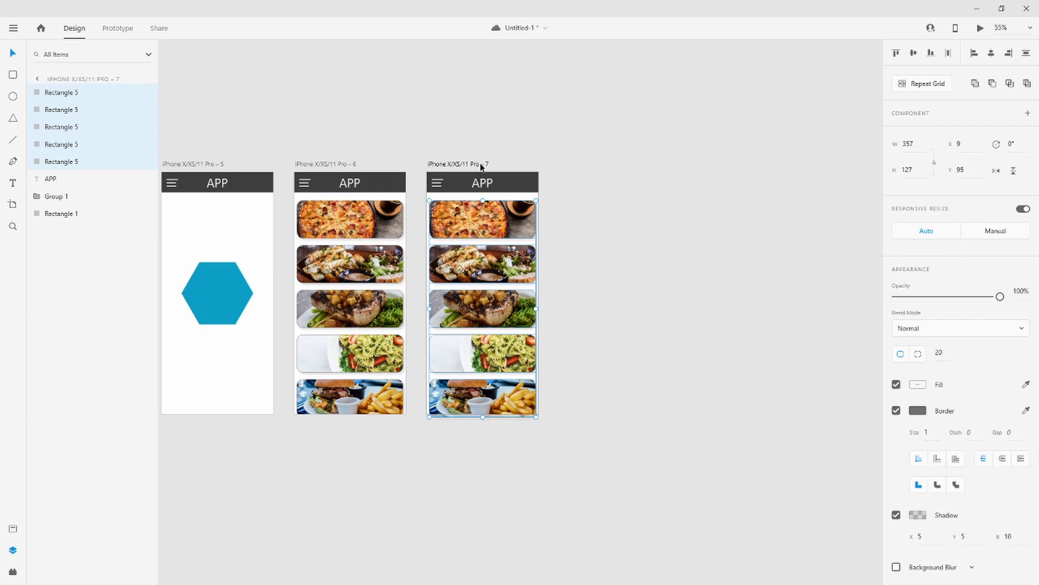
left_click(563, 277)
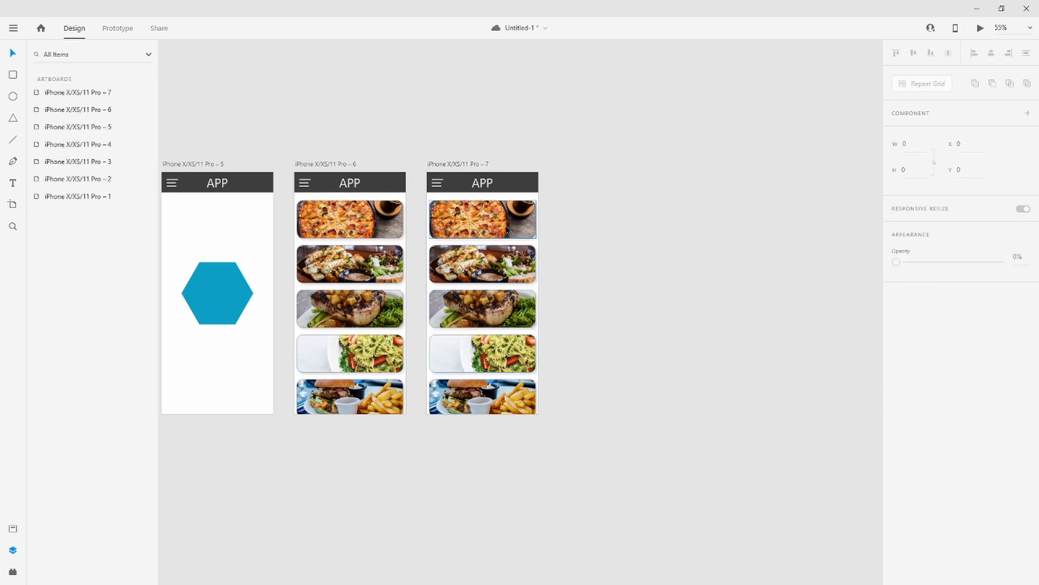
Step: Make artboard 7's pizza image square-cornered, full 375 width under the header, 157 tall
left_click(506, 230)
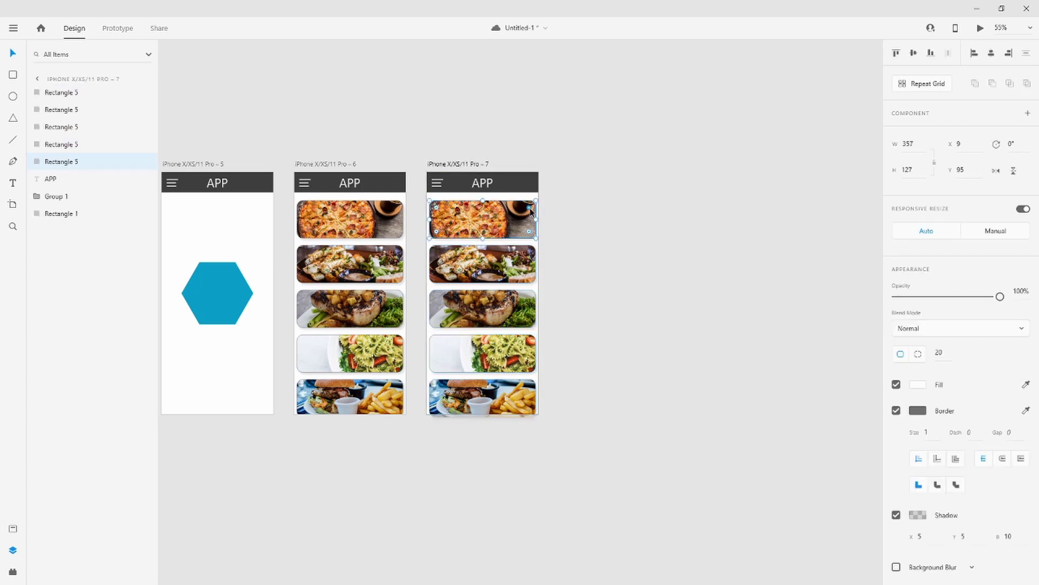
mouse_move(531, 211)
left_mouse_down()
mouse_move(552, 193)
mouse_move(539, 221)
left_mouse_up()
left_click_drag(483, 198, 483, 191)
left_click_drag(482, 238, 484, 267)
left_click(606, 281)
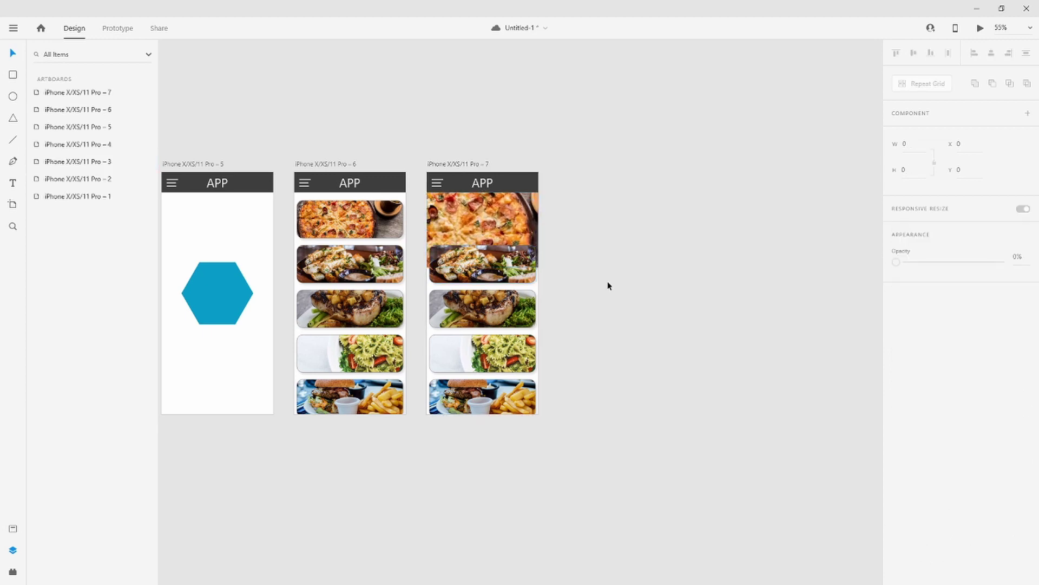
Step: Move the pizza layer to the top of the stack, then select artboard 6's pizza
left_click(490, 229)
left_click_drag(76, 161, 79, 95)
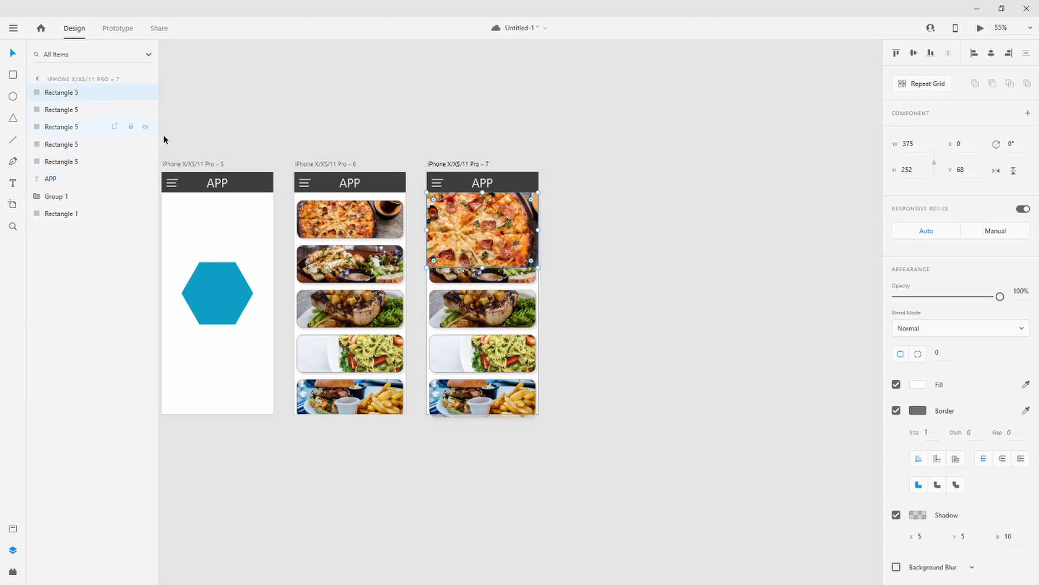
left_click(617, 308)
left_click_drag(615, 307, 696, 307)
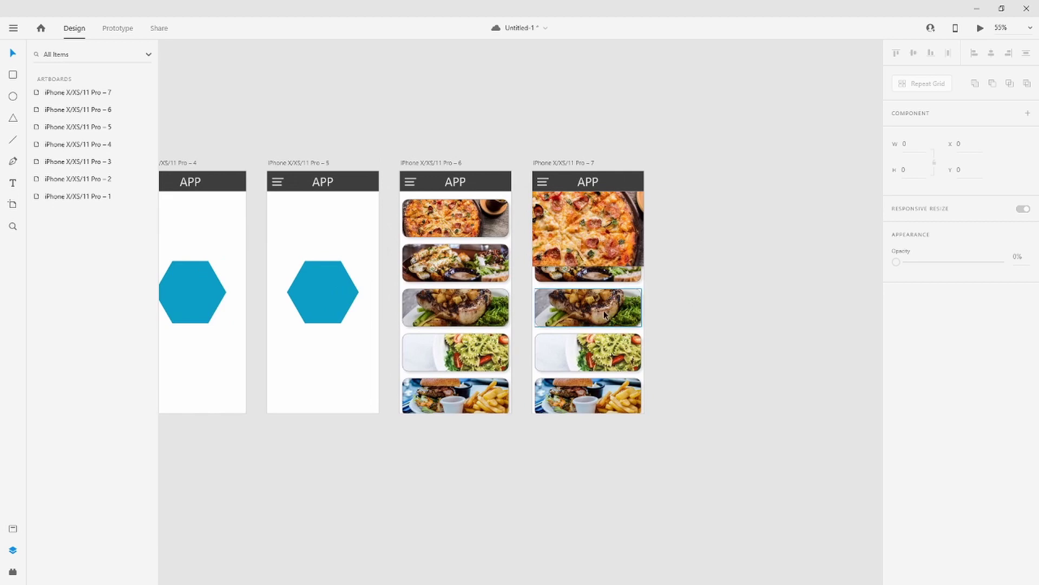
left_click(591, 233)
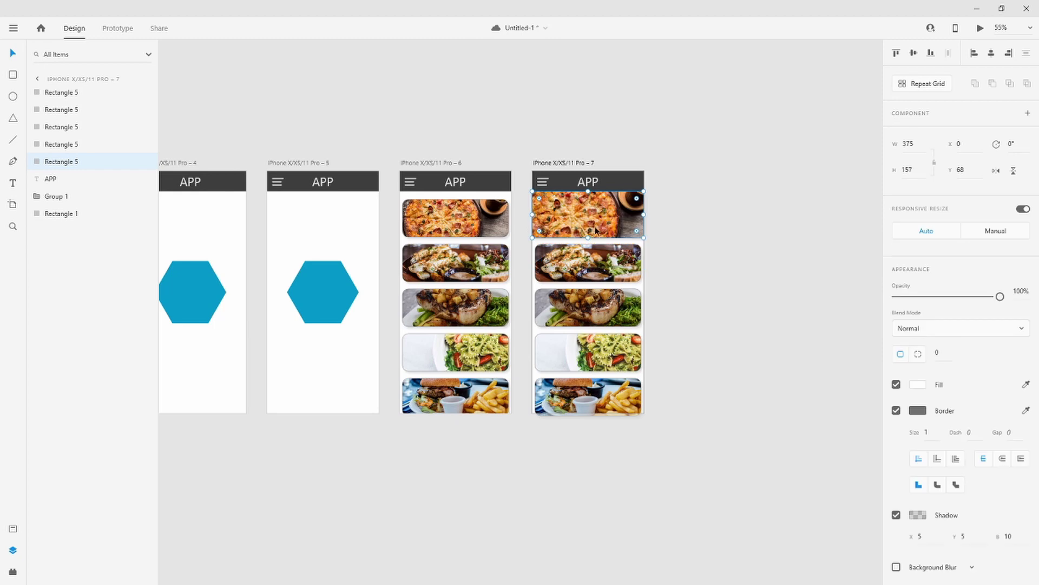
left_click(461, 228)
Step: Select all five food images on artboard 6 and save the document
left_click(457, 270, "shift")
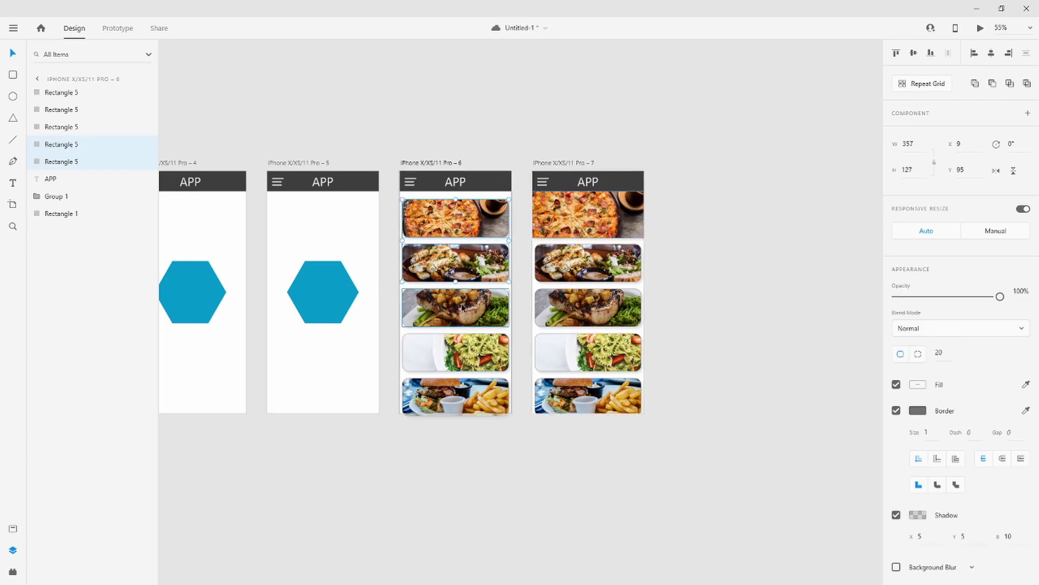
left_click(462, 306, "shift")
left_click(458, 362, "shift")
left_click(457, 407, "shift")
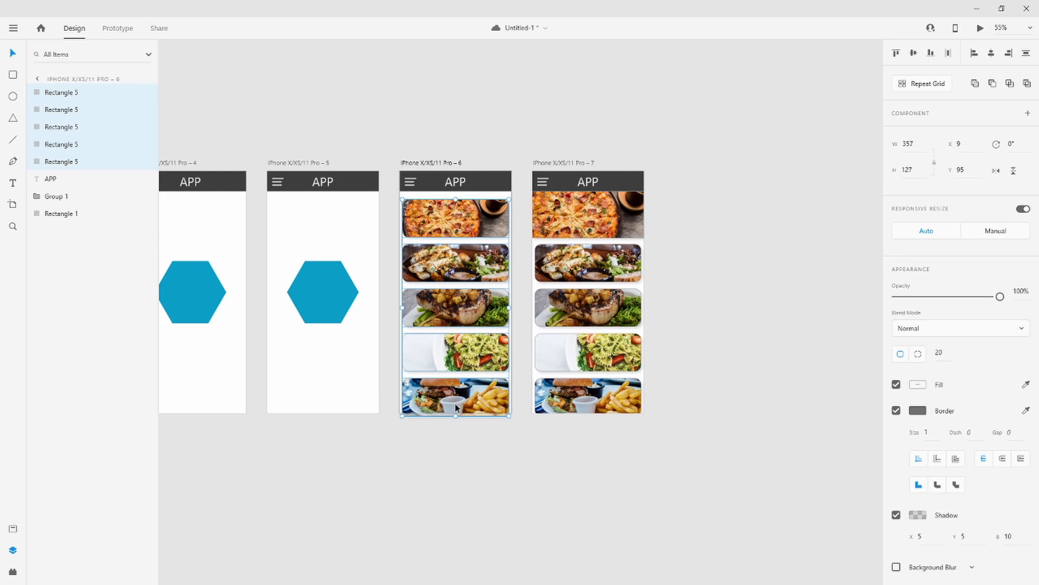
left_click(13, 572)
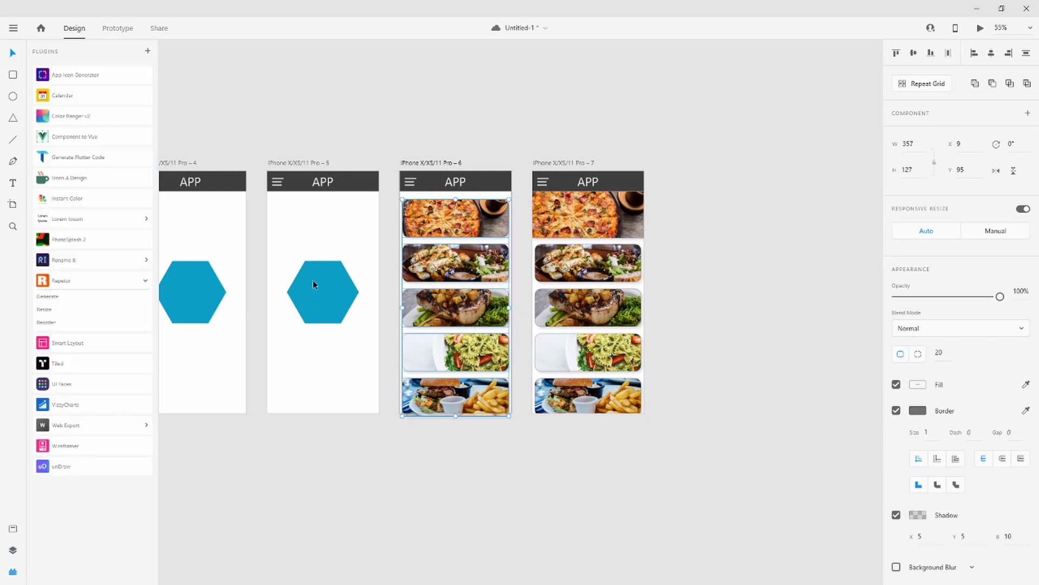
key("ctrl+s")
Step: Rename the selected layers with Rename It using pattern ITEM %N, giving ITEM 1–5
left_click(144, 282)
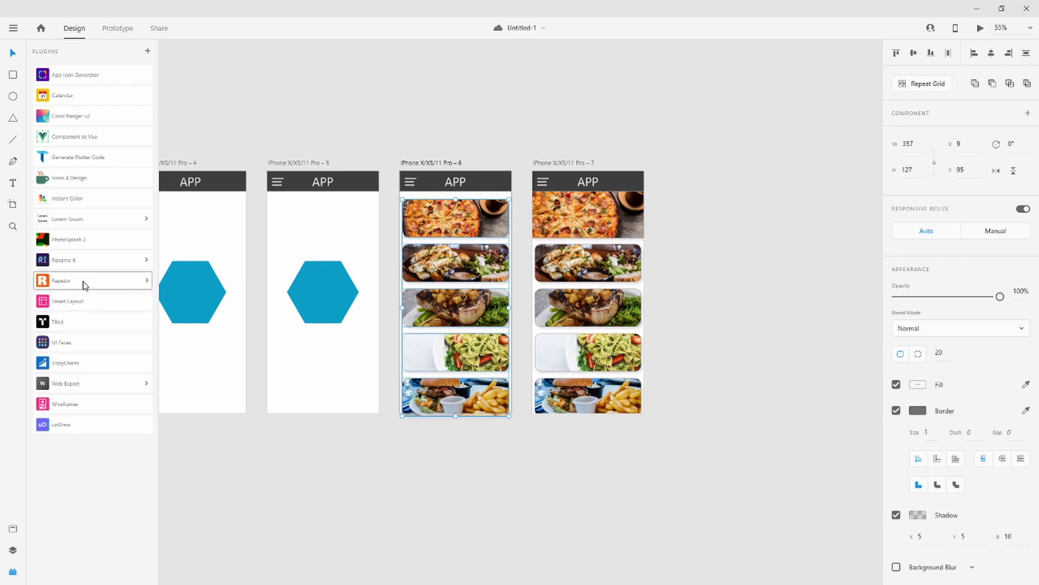
left_click(84, 266)
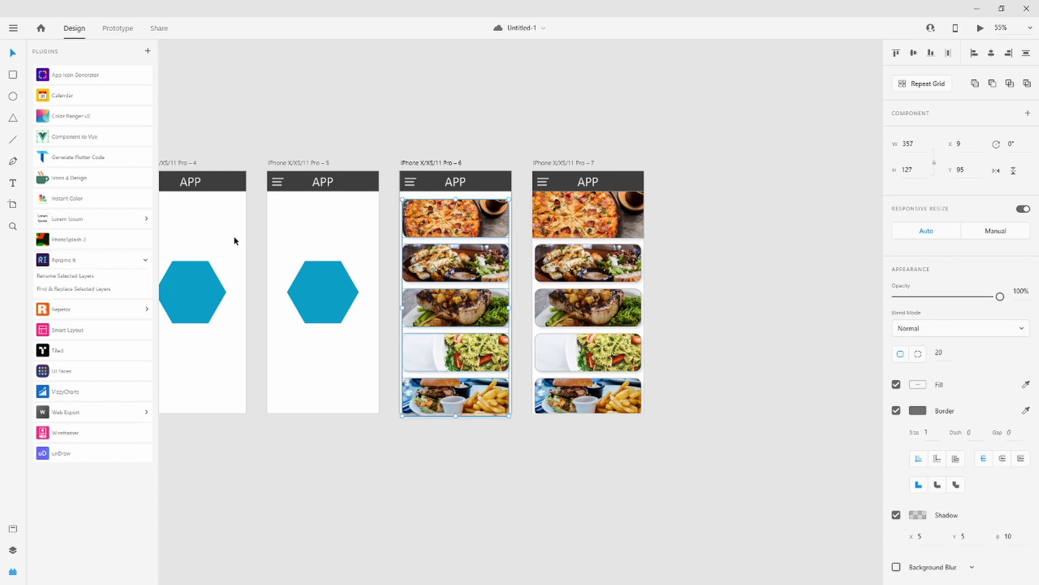
left_click(148, 51)
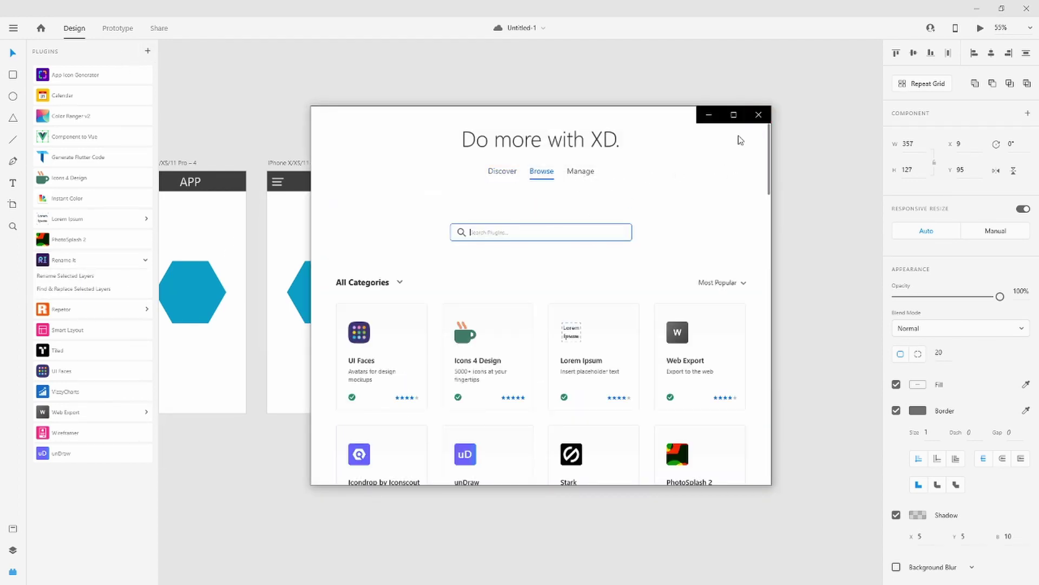
type("RENAME")
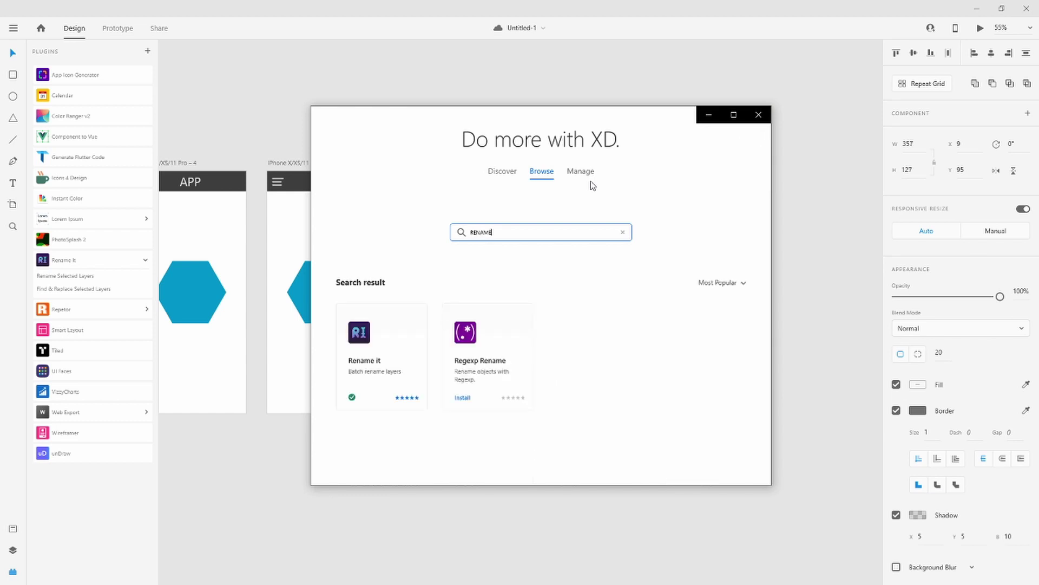
left_click(759, 114)
left_click(77, 275)
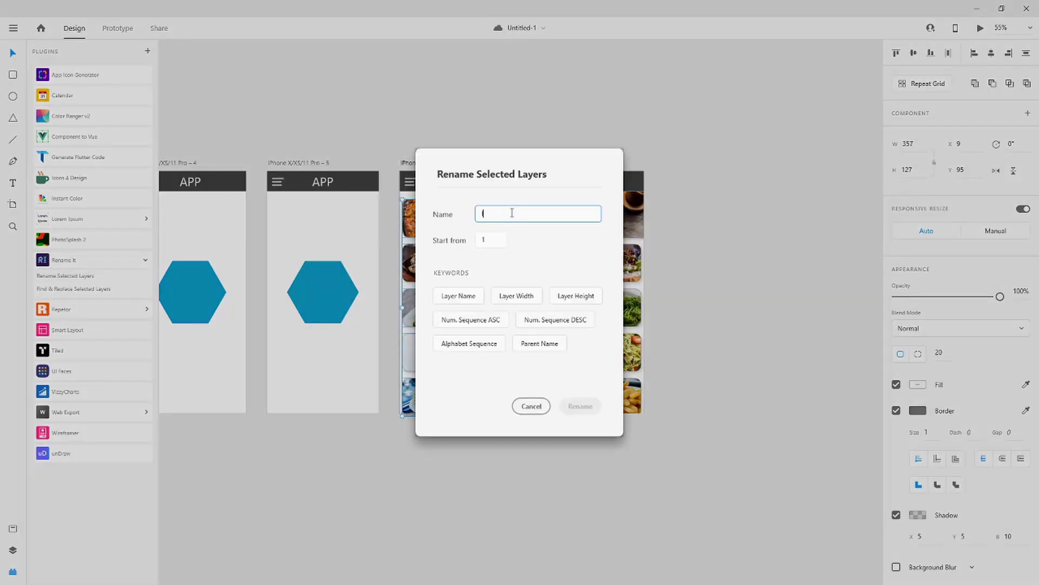
type("ITEM")
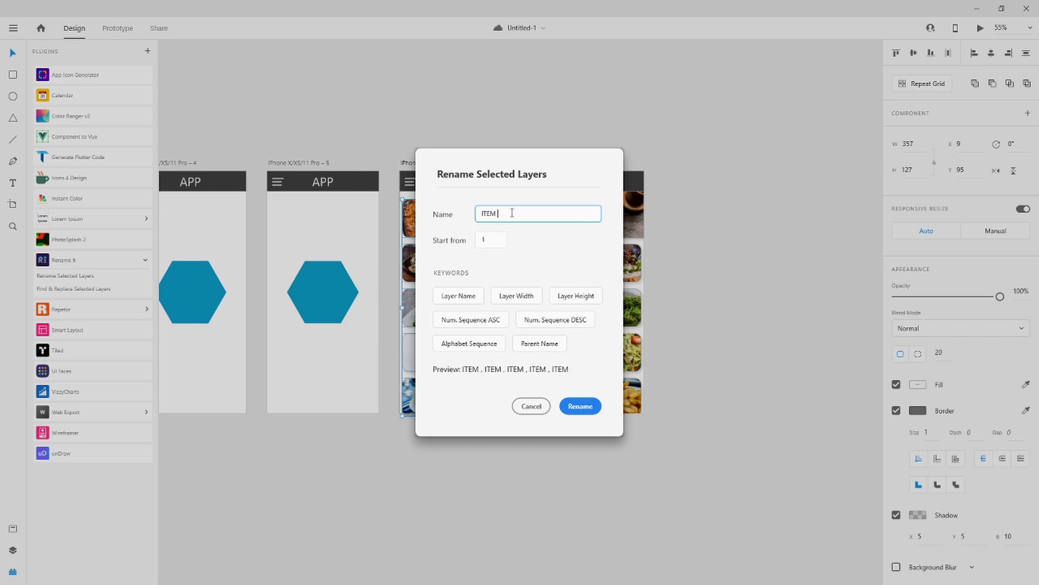
type(" %N")
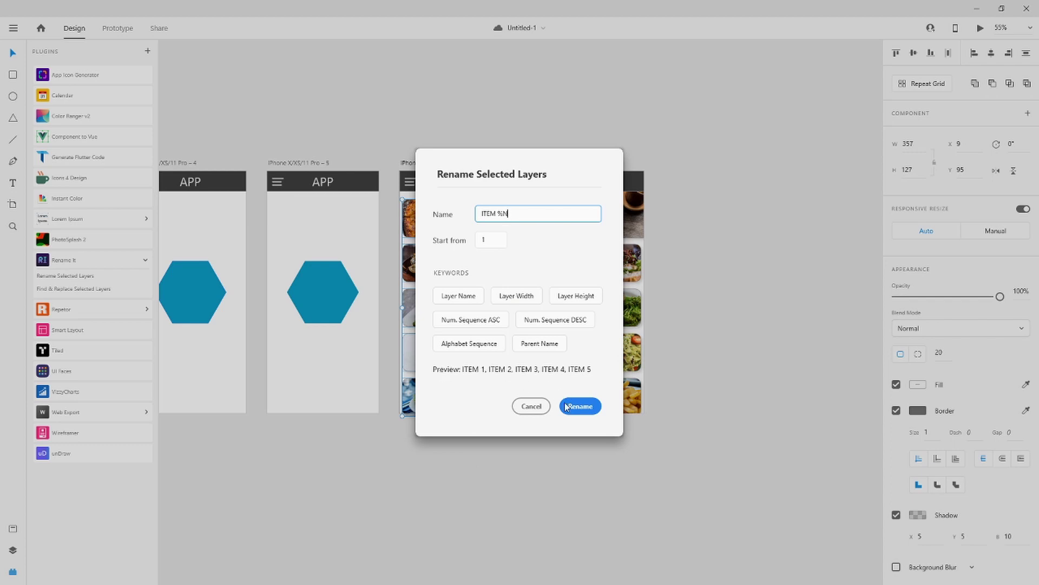
left_click(575, 412)
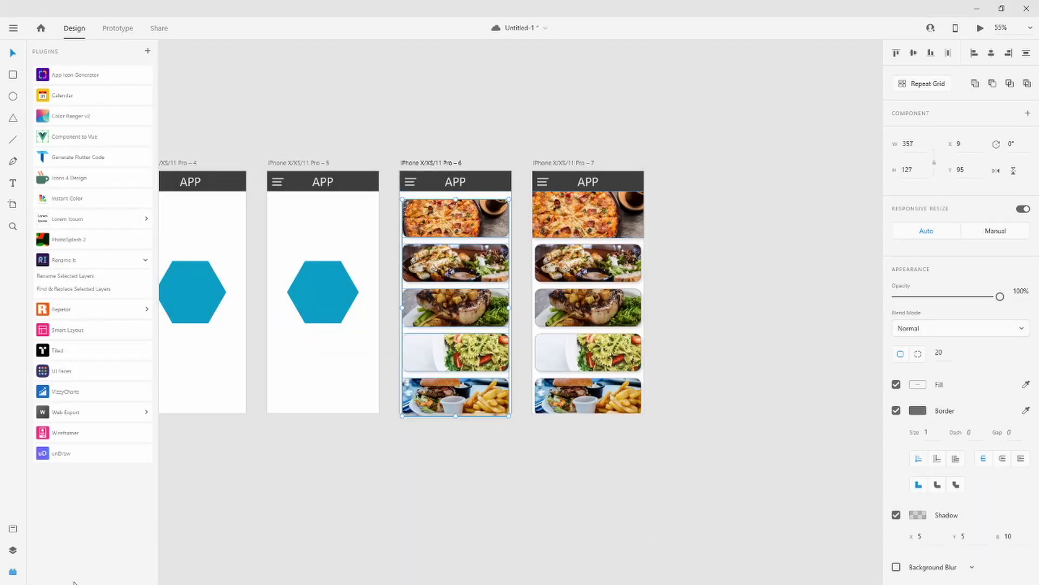
Step: Delete the five old food images from artboard 7
left_click(13, 549)
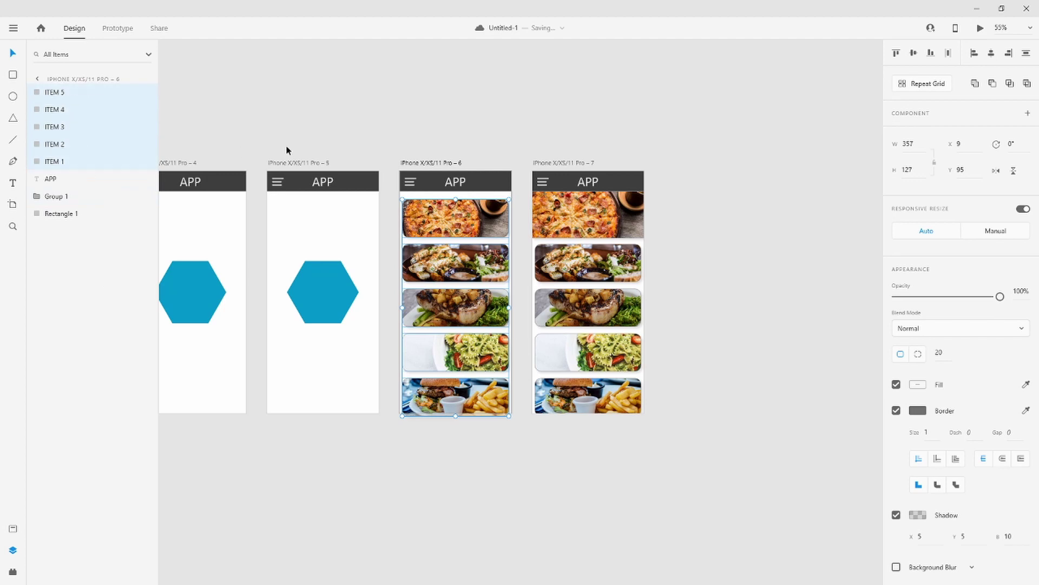
left_click(480, 154)
left_click_drag(482, 149, 385, 140)
left_click(486, 229)
left_click(493, 259, "shift")
left_click(488, 301, "shift")
left_click(484, 344, "shift")
left_click(476, 395, "shift")
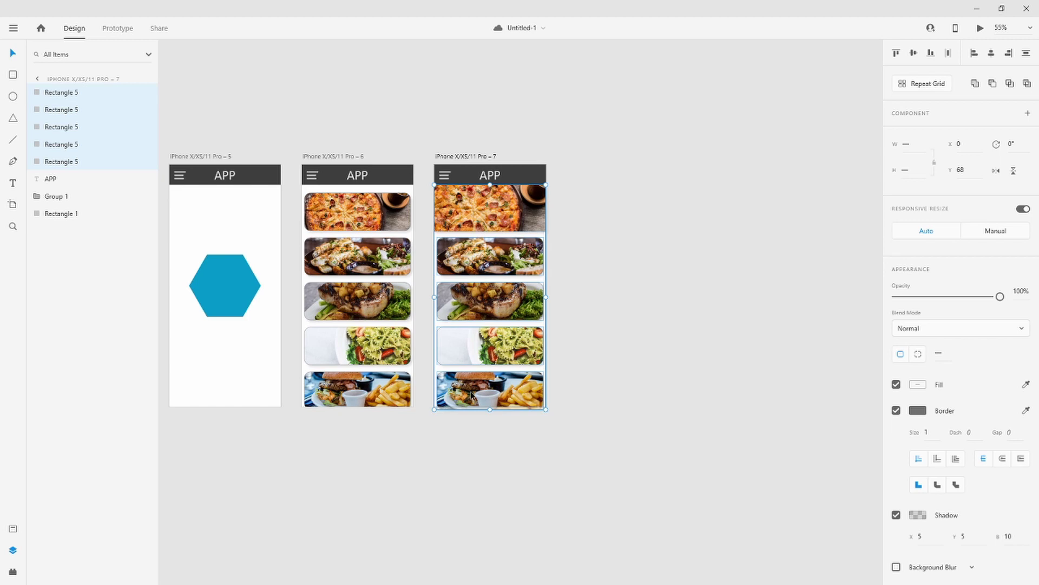
key("Delete")
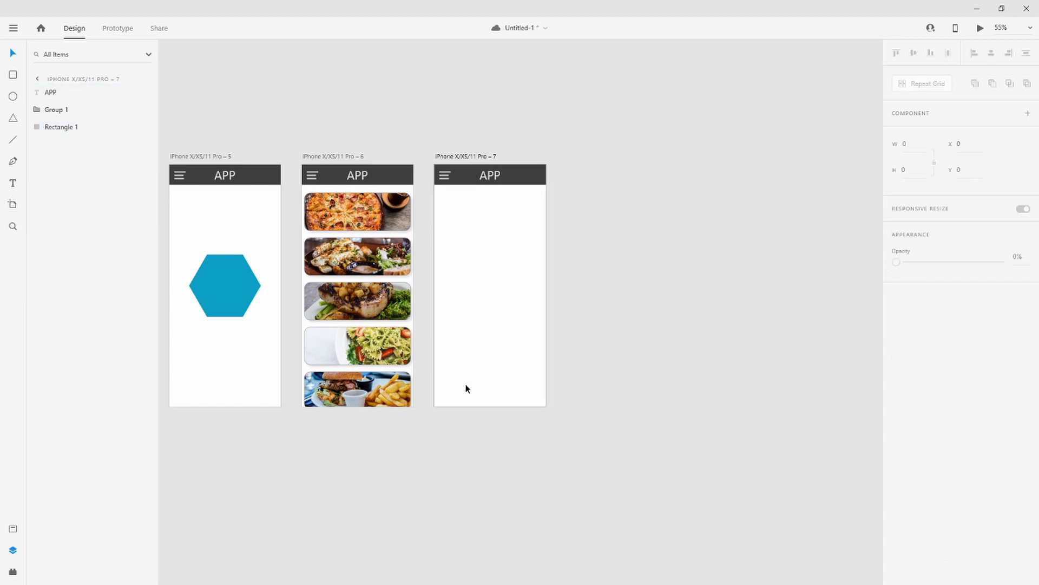
Step: Paste copies of ITEM 1–5 from artboard 6 into artboard 7
left_click(343, 211)
left_click(372, 263, "shift")
left_click(368, 293, "shift")
left_click(370, 355, "shift")
left_click(369, 395, "shift")
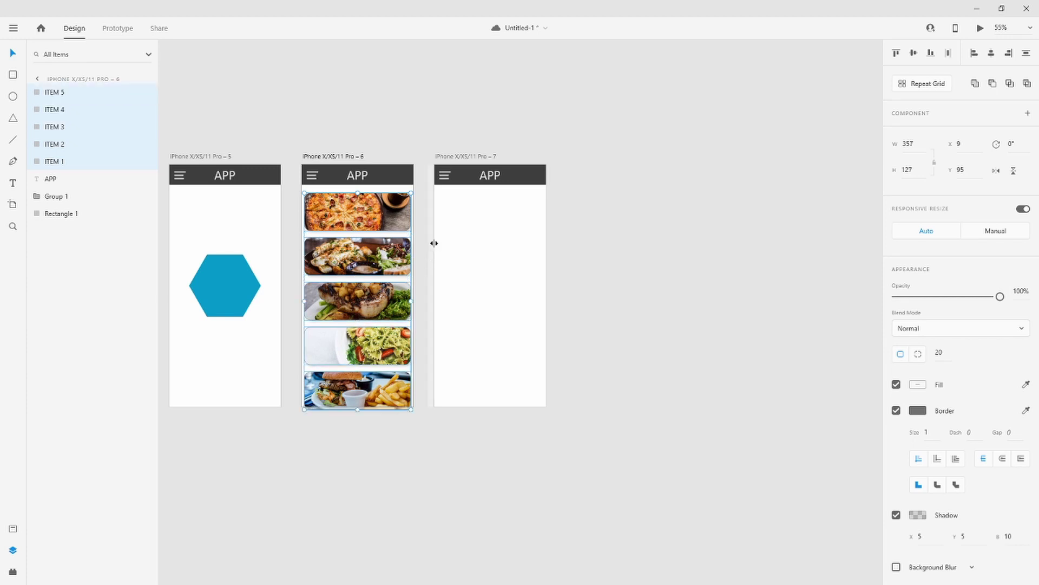
left_click(450, 157)
key("ctrl+v")
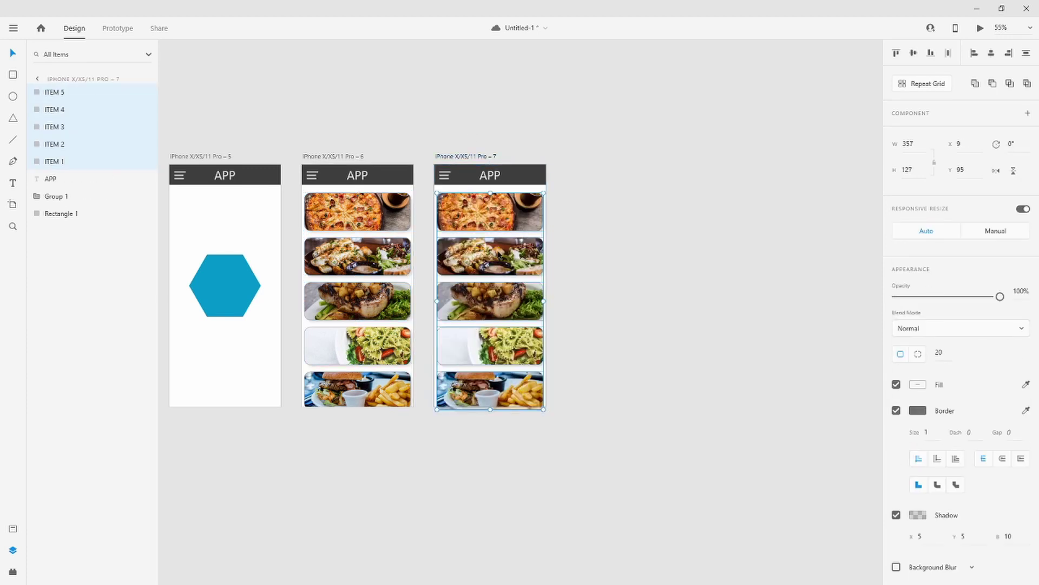
Step: Set the pizza image's corner radius to 0 and enlarge it past the artboard top
left_click(617, 238)
left_click(483, 220)
left_click_drag(538, 200, 554, 198)
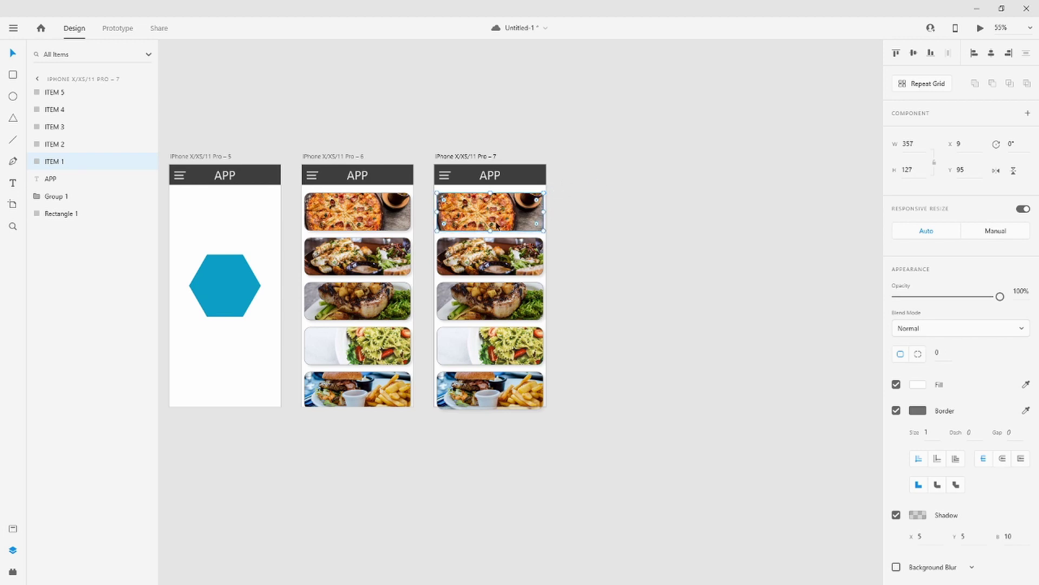
left_click_drag(495, 197, 493, 185)
left_click_drag(491, 230, 490, 247)
left_click(602, 286)
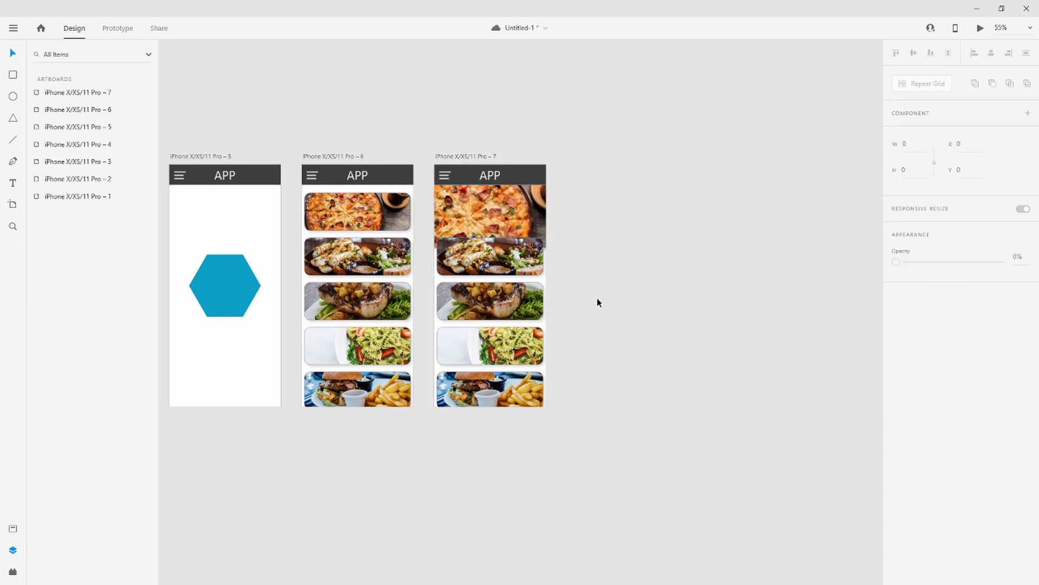
left_click(494, 237)
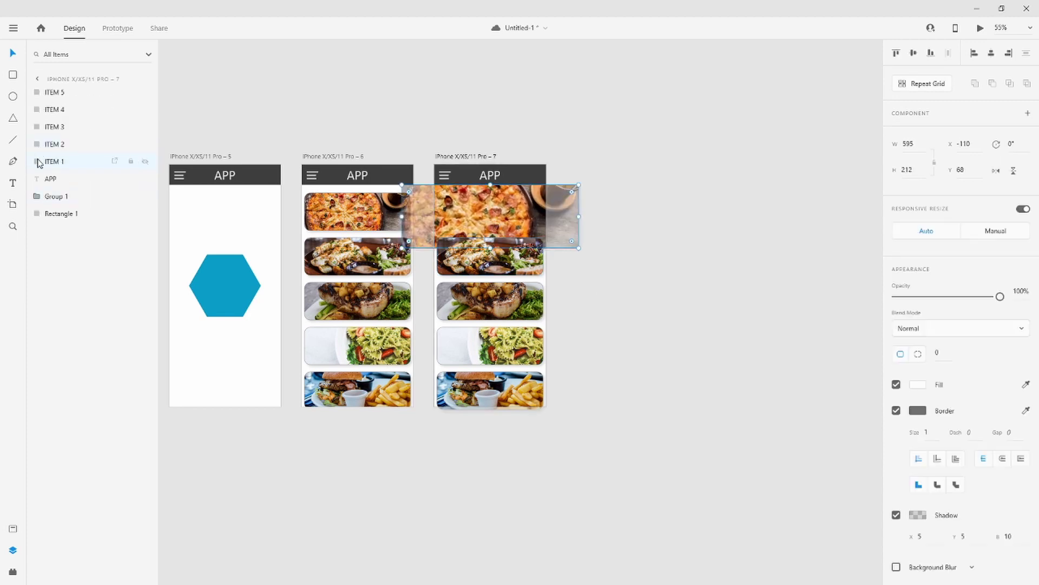
left_click(588, 328)
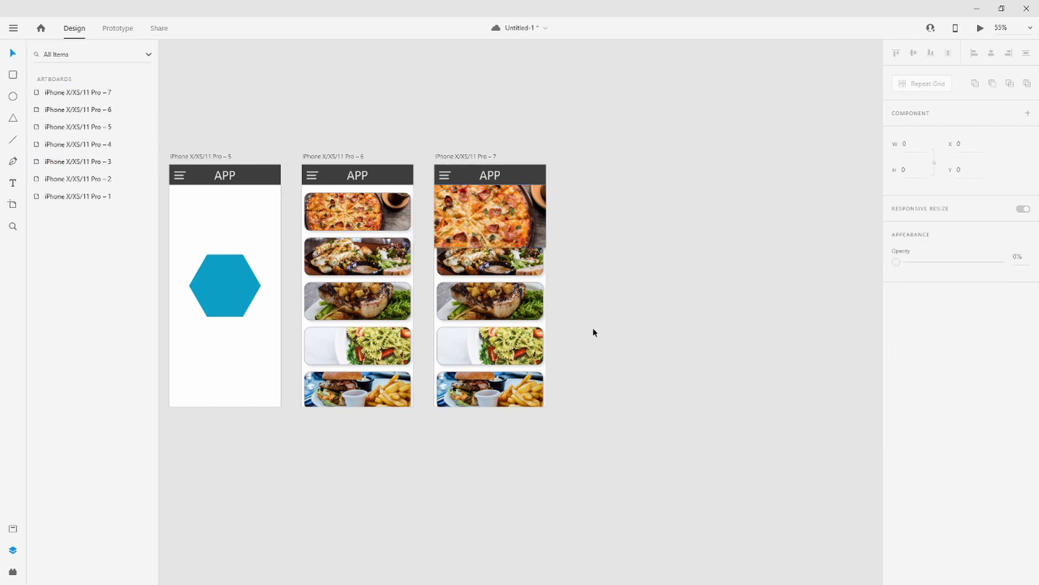
Step: Draw a white panel over artboard 7's lower area and try Lorem Ipsum plugin placeholder text
key("r")
left_click_drag(434, 248, 548, 409)
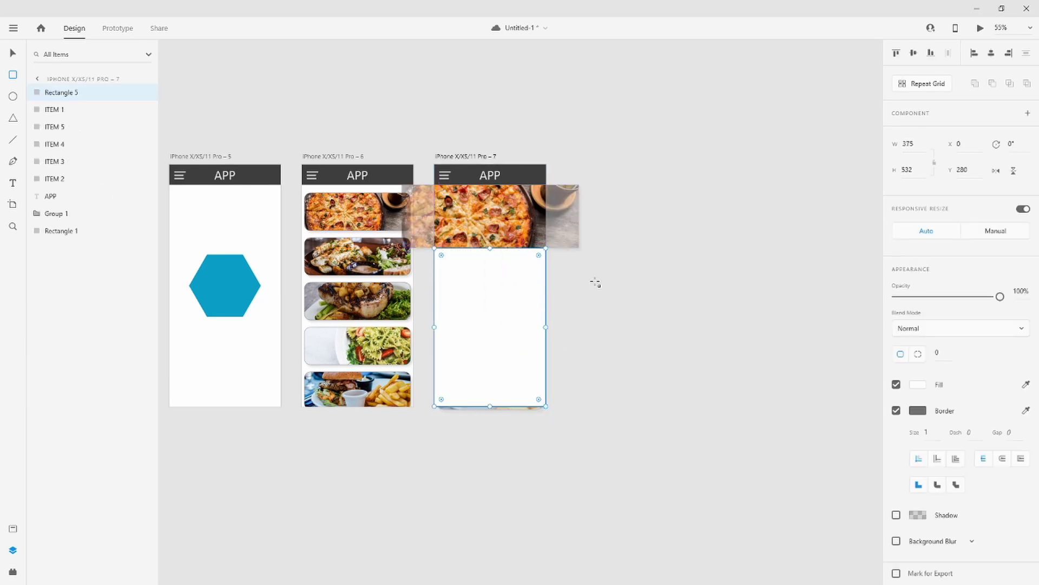
key("t")
left_click(460, 278)
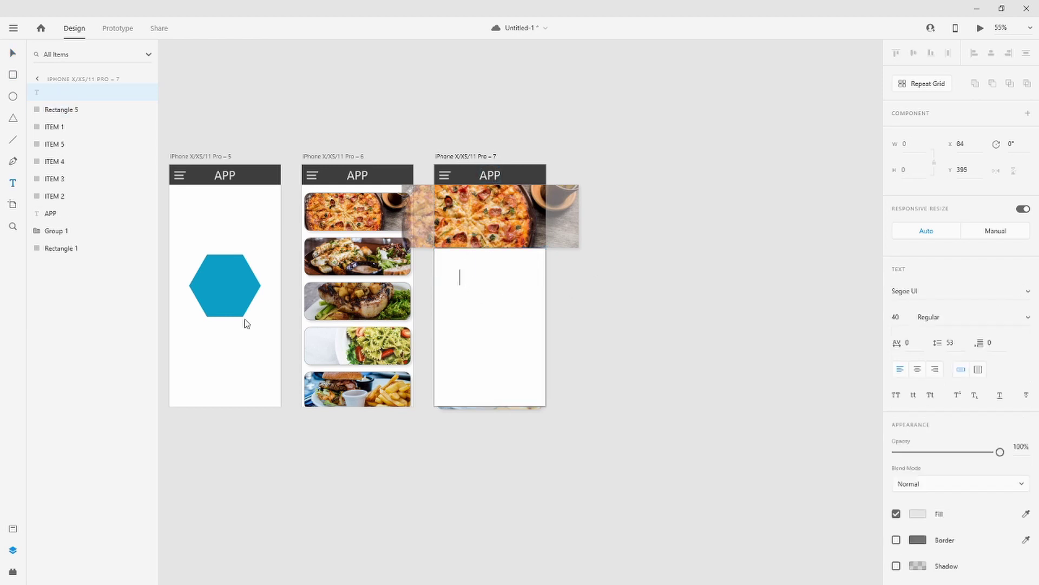
left_click(14, 571)
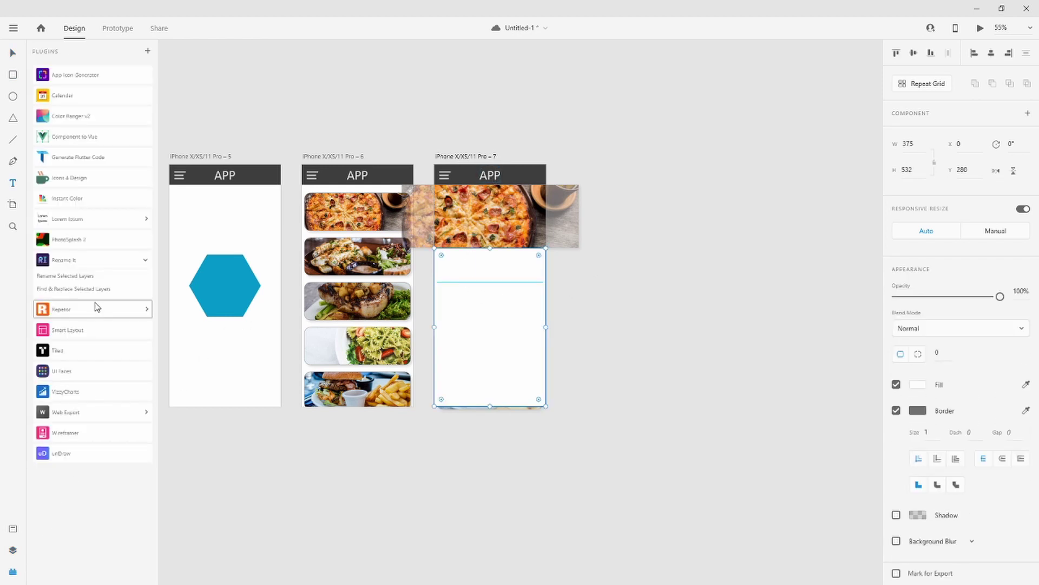
left_click(85, 220)
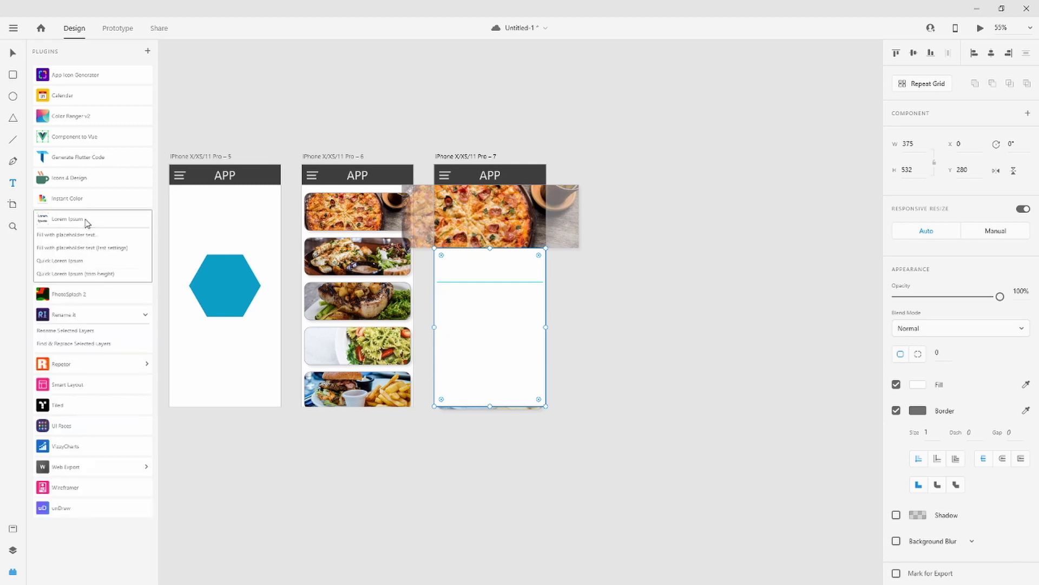
left_click(67, 262)
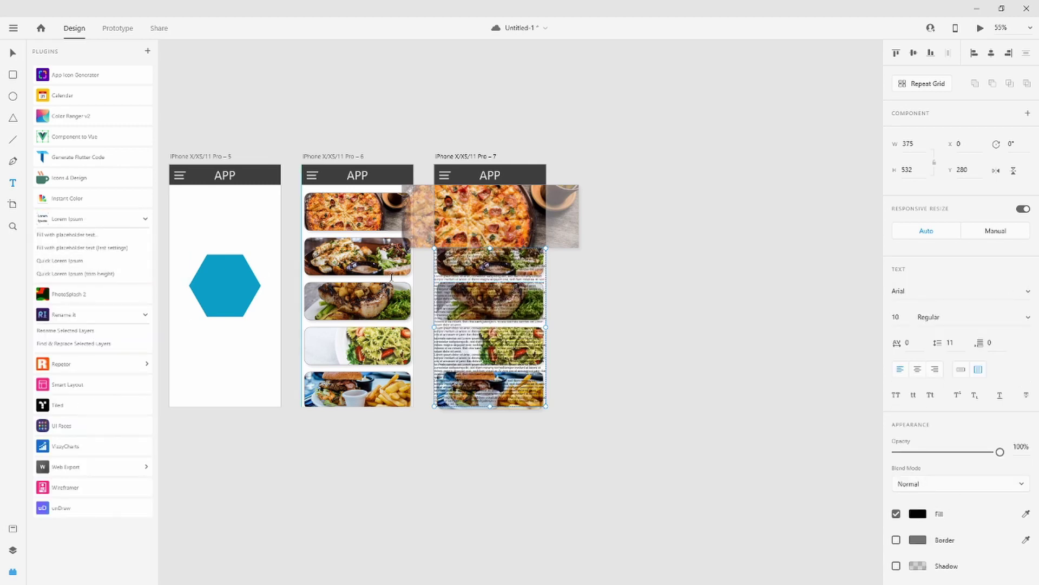
Step: Place a 'Lorem ipsum' heading at the panel's top-left and adjust the pizza image crop
key("ctrl+z")
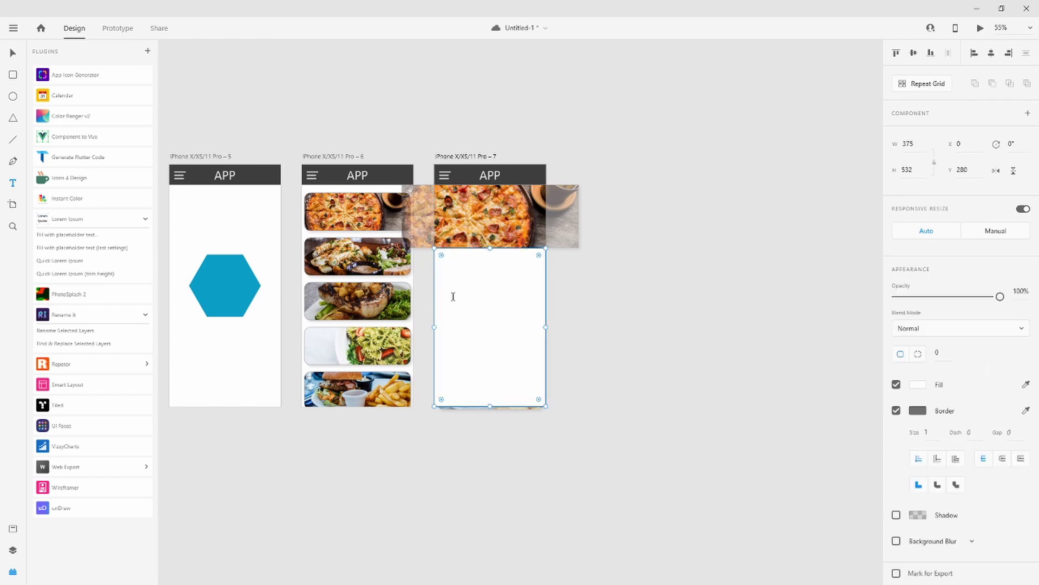
left_click(460, 290)
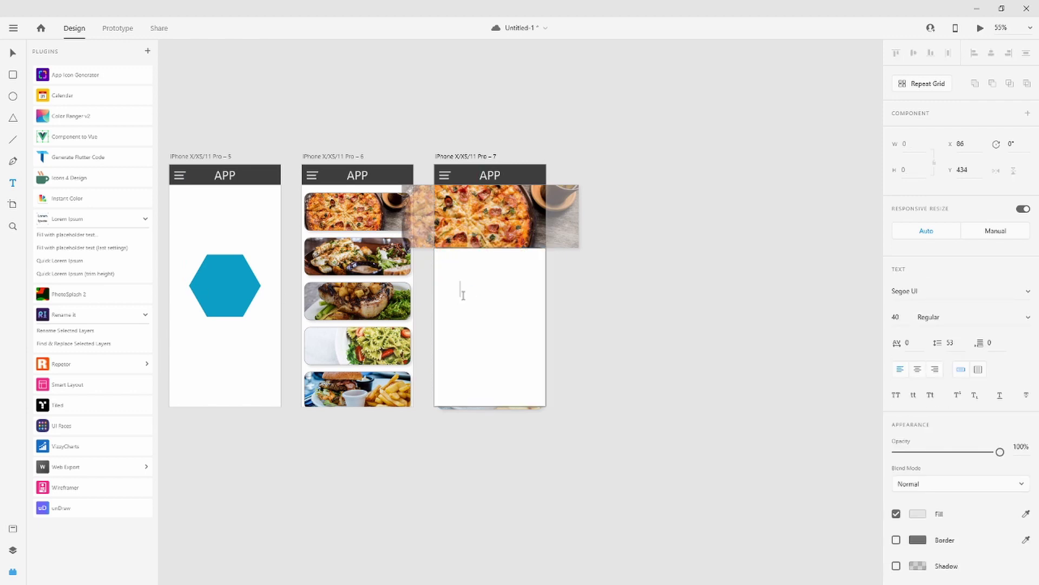
left_click(58, 261)
double_click(506, 291)
left_click(507, 291)
key("Escape")
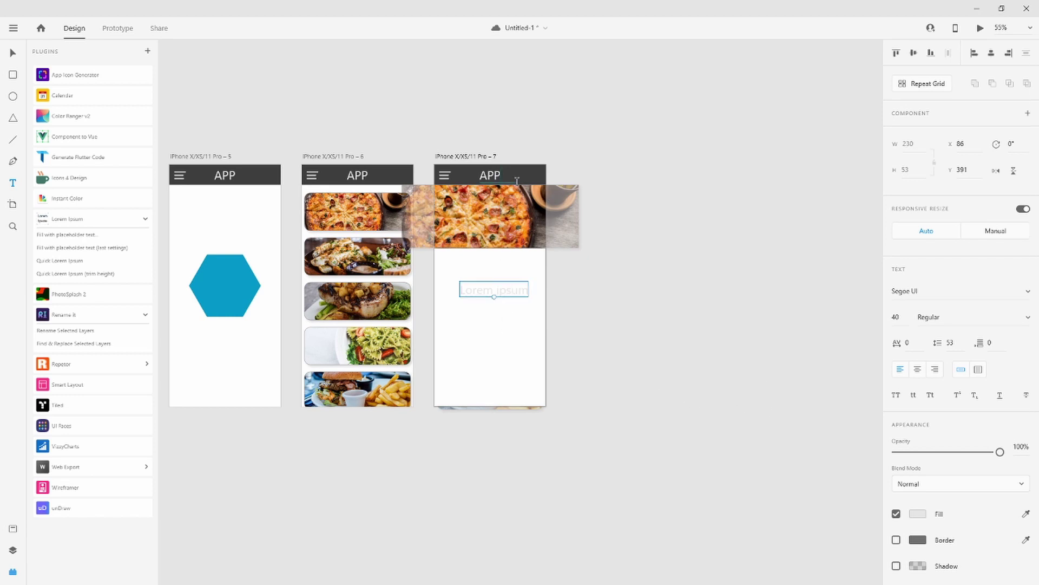
left_click(520, 178)
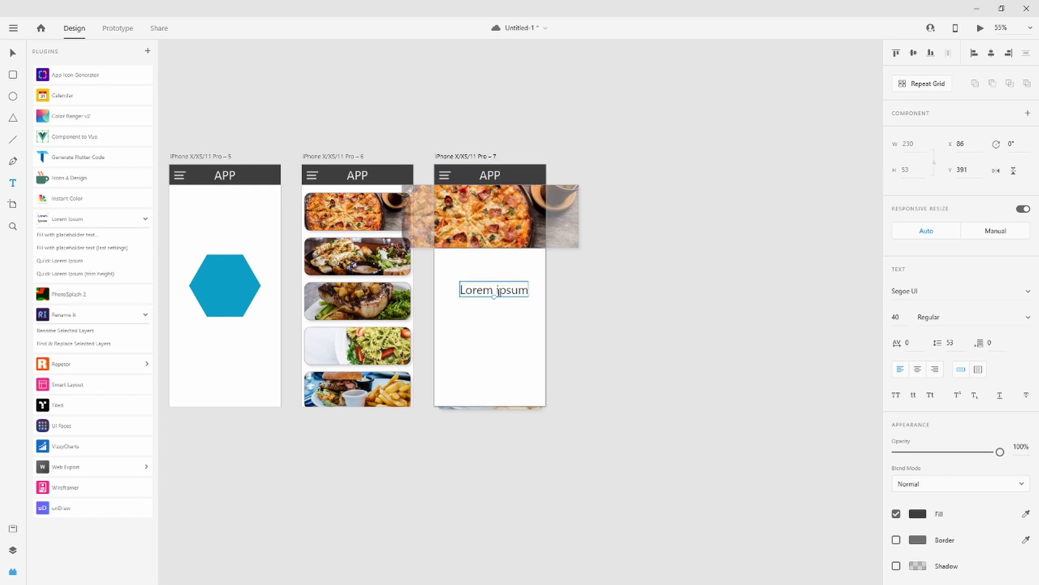
left_click_drag(498, 295, 487, 269)
left_click(591, 309)
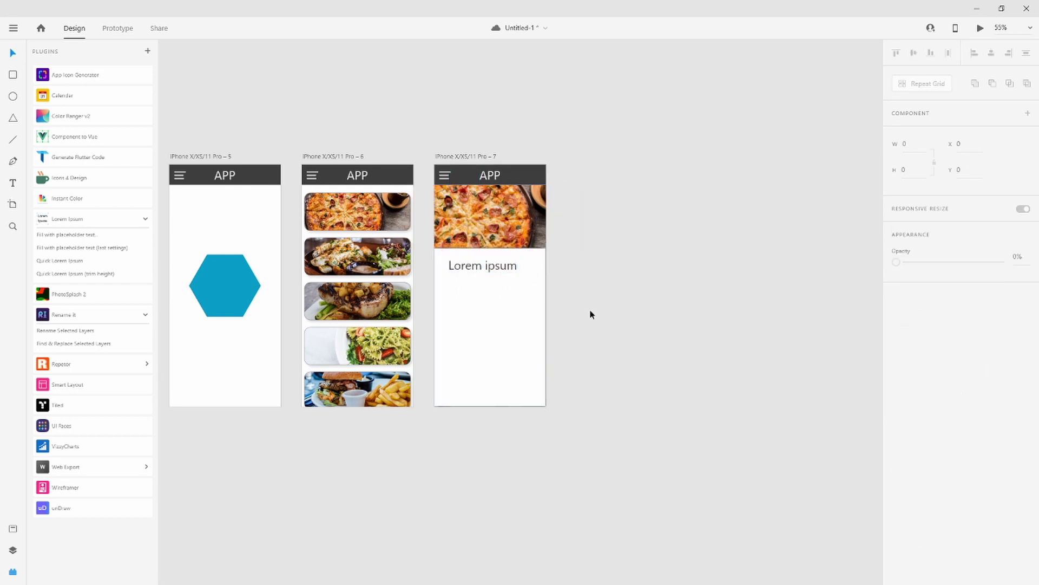
double_click(501, 314)
left_click(663, 348)
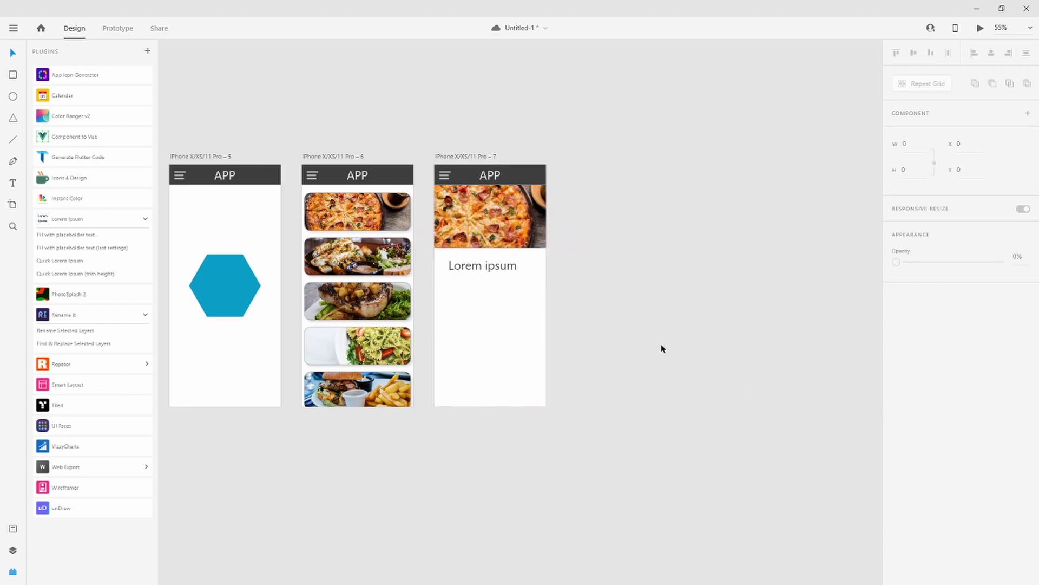
Step: Draw a thin white 5×41 bar on the pizza image, with no border and corner radius 3
left_click_drag(600, 301, 694, 303)
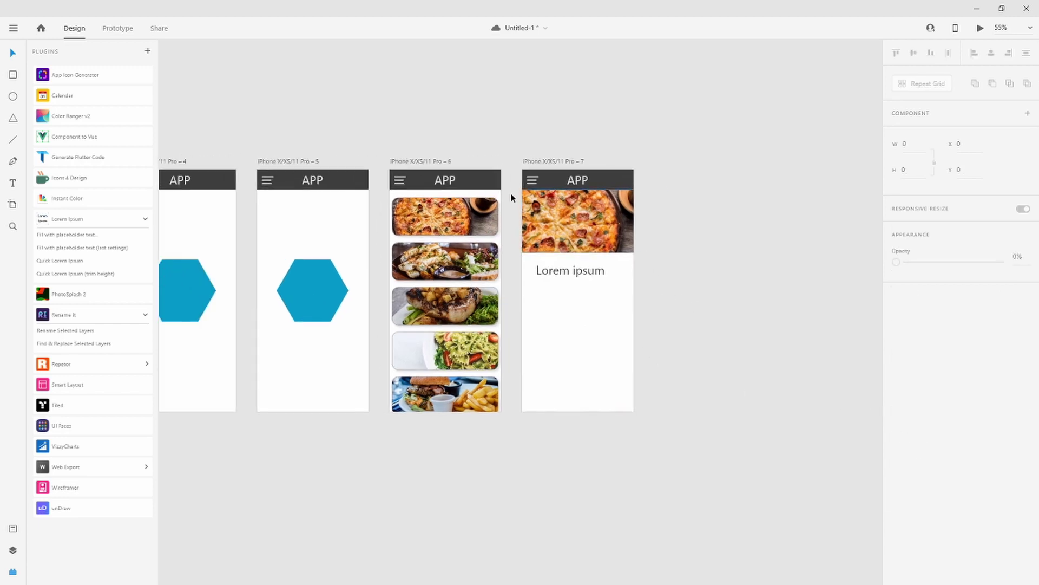
scroll(536, 211, "up", 5)
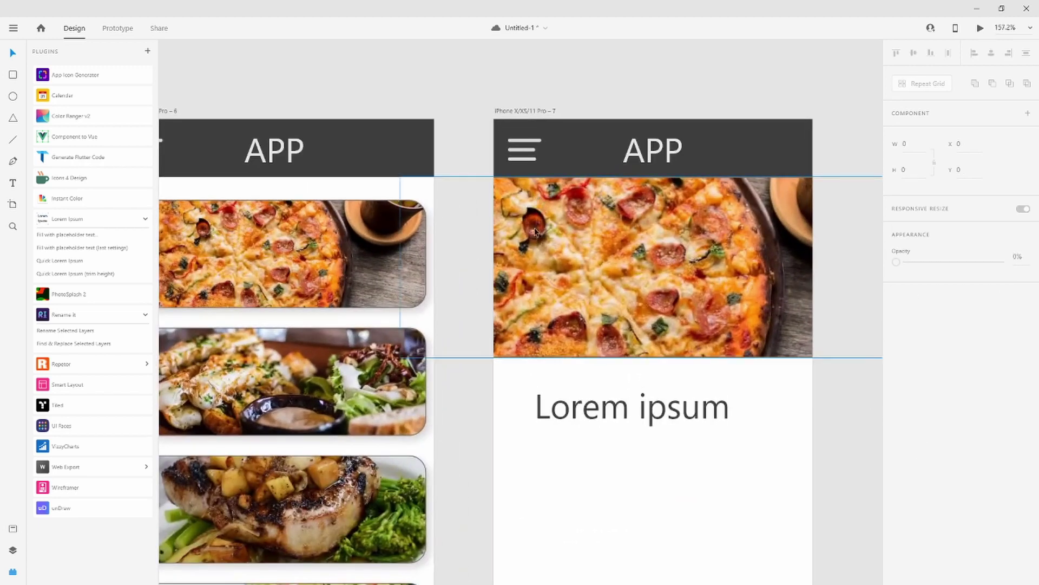
scroll(535, 225, "up", 2)
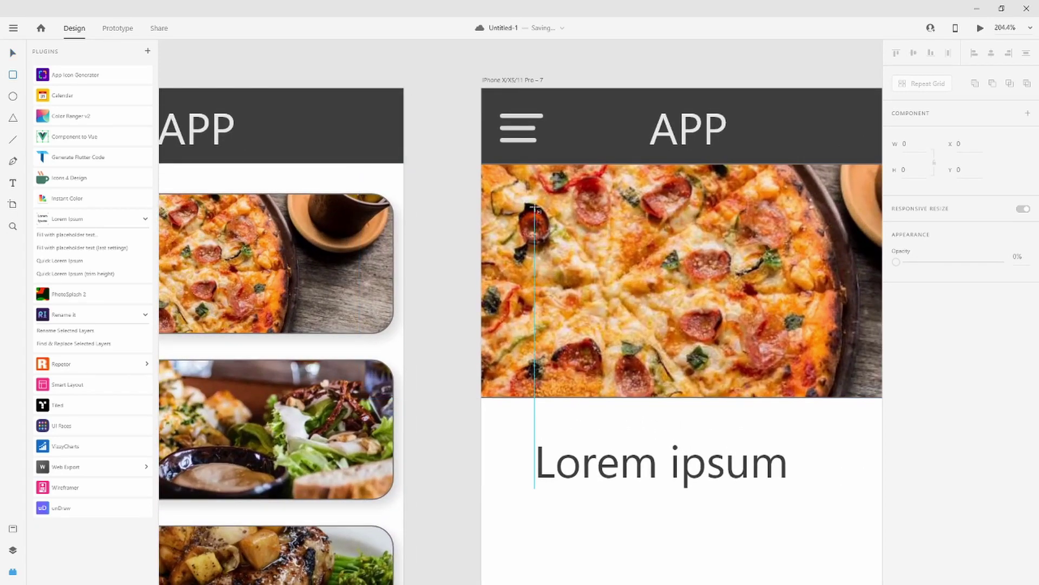
left_click_drag(530, 190, 536, 236)
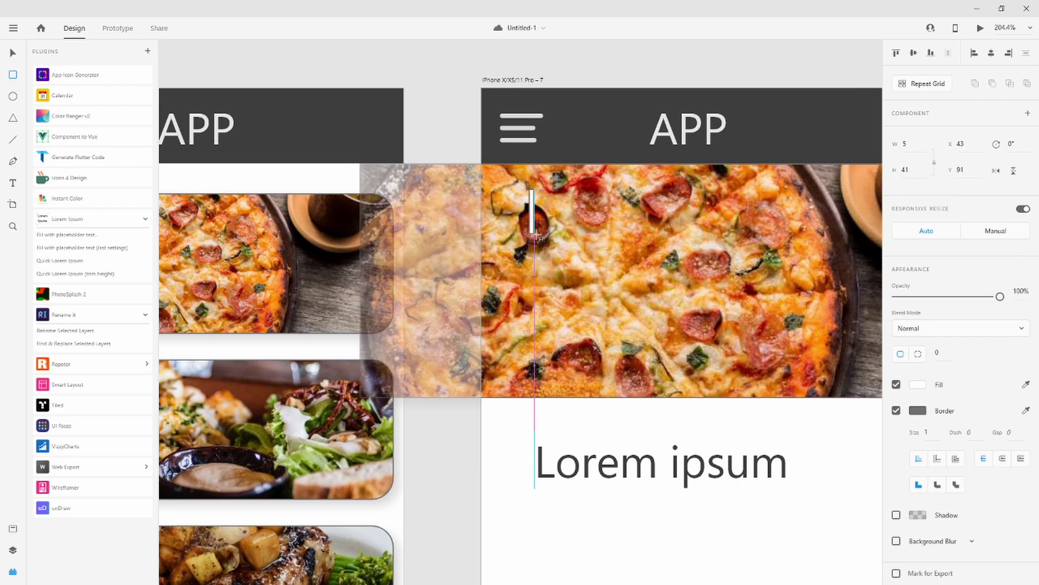
scroll(523, 209, "up", 8)
left_click(565, 157)
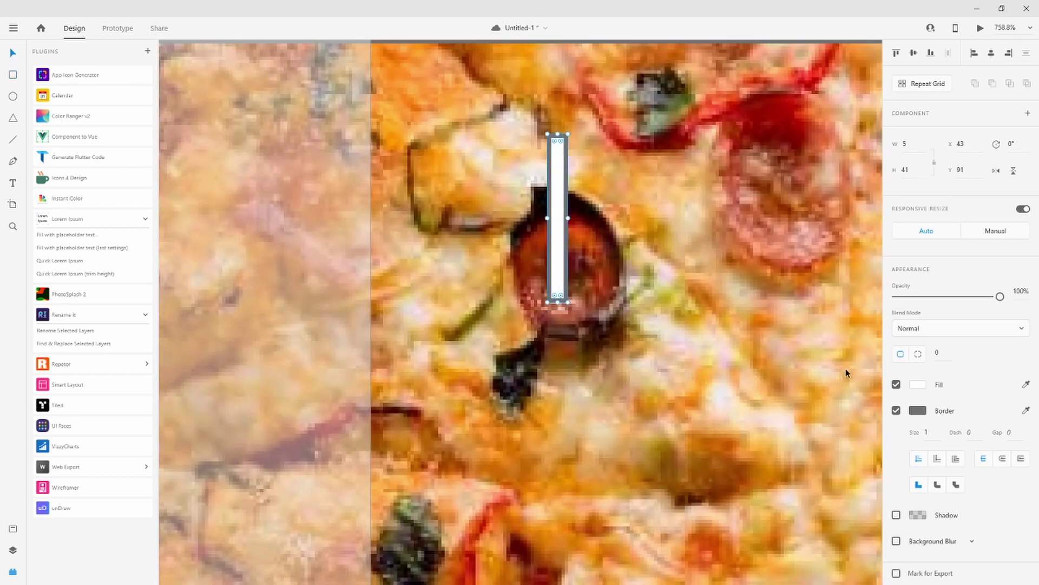
left_click(897, 411)
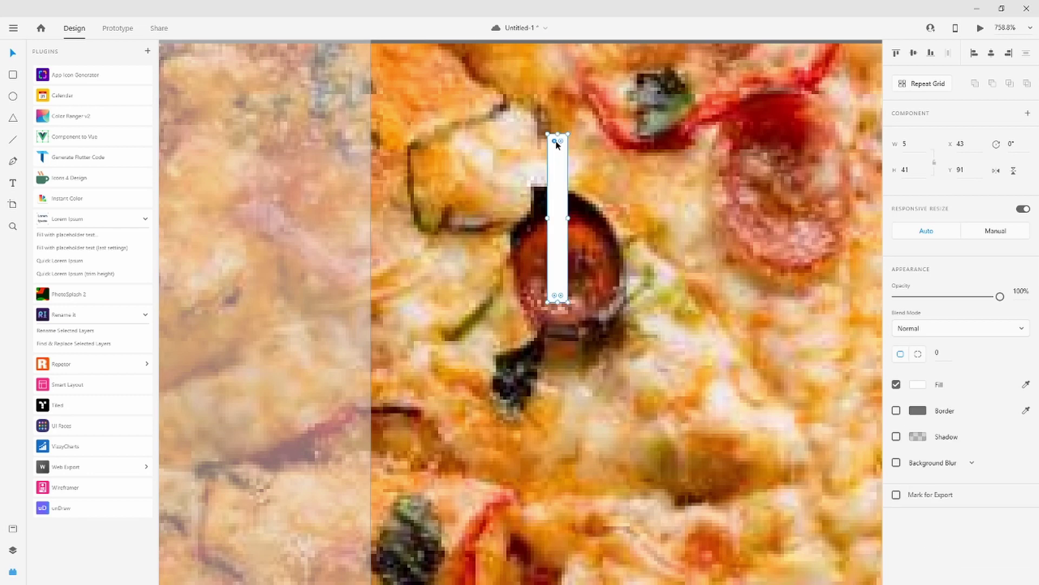
left_click_drag(557, 143, 557, 155)
Step: Rotate a duplicate bar 90° to form a cross and group both bars
left_click(1013, 144)
type("90")
key("Return")
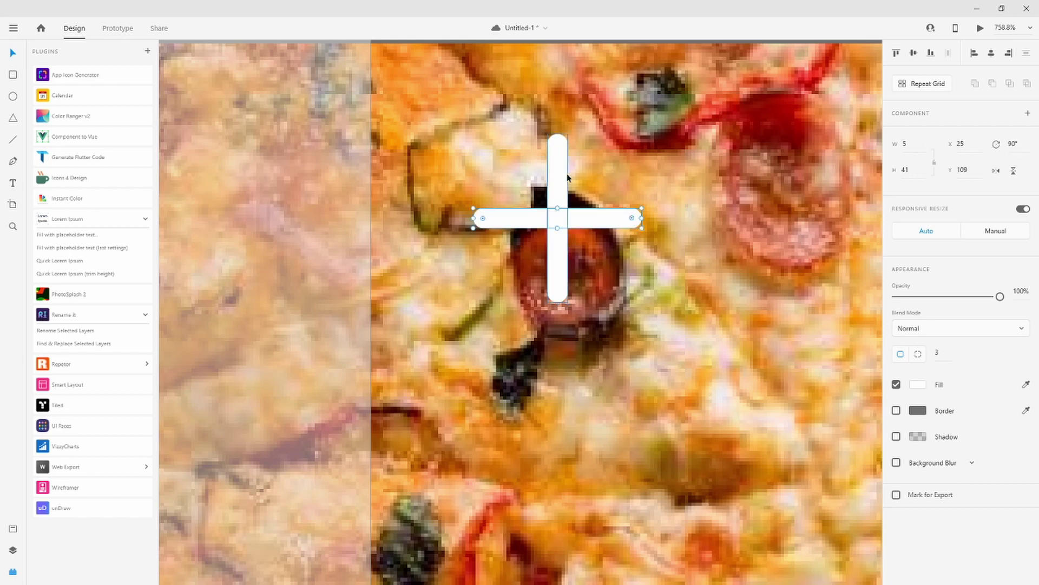
left_click(552, 189, "shift")
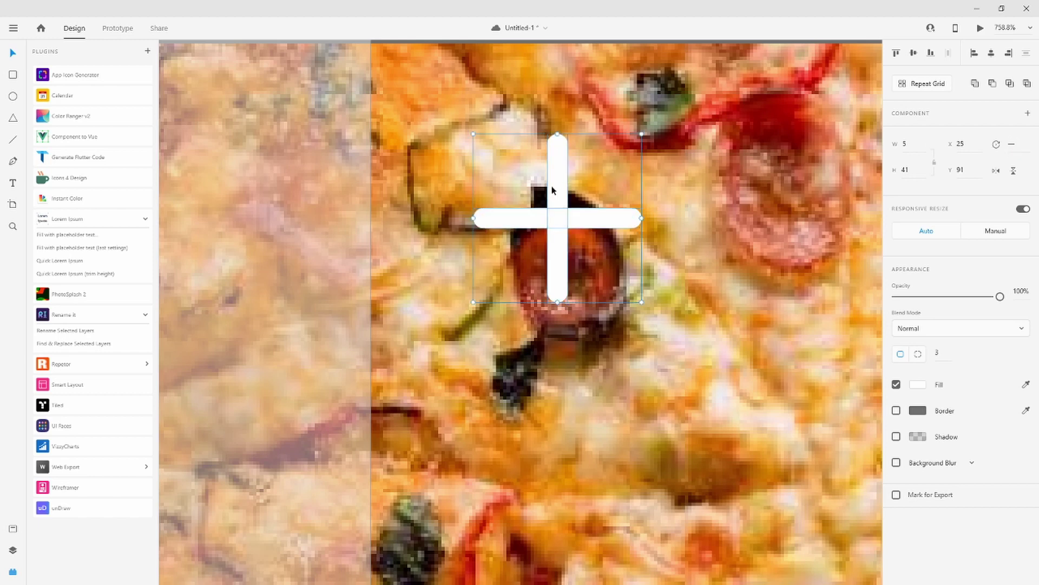
left_click(13, 550)
key("ctrl+g")
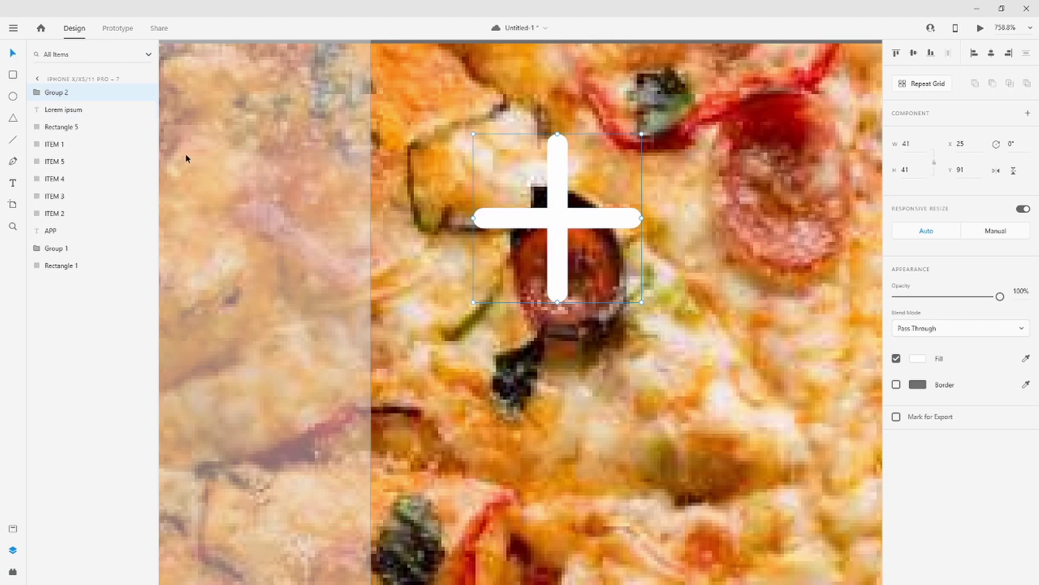
Step: Rotate the cross 45° into an X and move it to the image's top-left corner
left_click(1013, 147)
type("5")
key("Return")
scroll(588, 211, "down", 5)
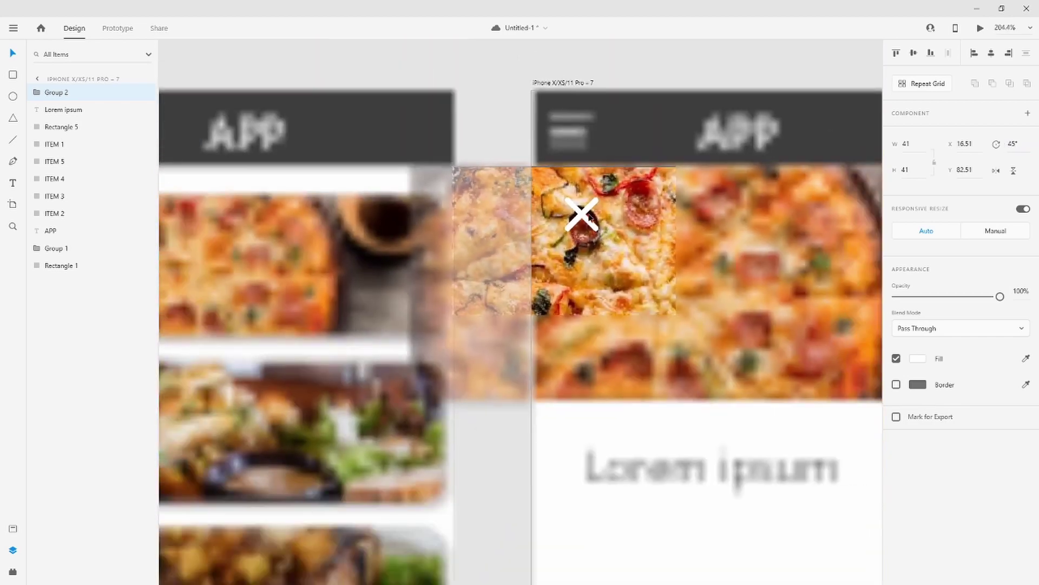
left_click_drag(584, 218, 574, 201)
scroll(565, 279, "down", 3)
Step: In Prototype mode, link artboard 5 to artboard 6 with a Time trigger and Auto-Animate
left_click(576, 170)
scroll(538, 149, "down", 2)
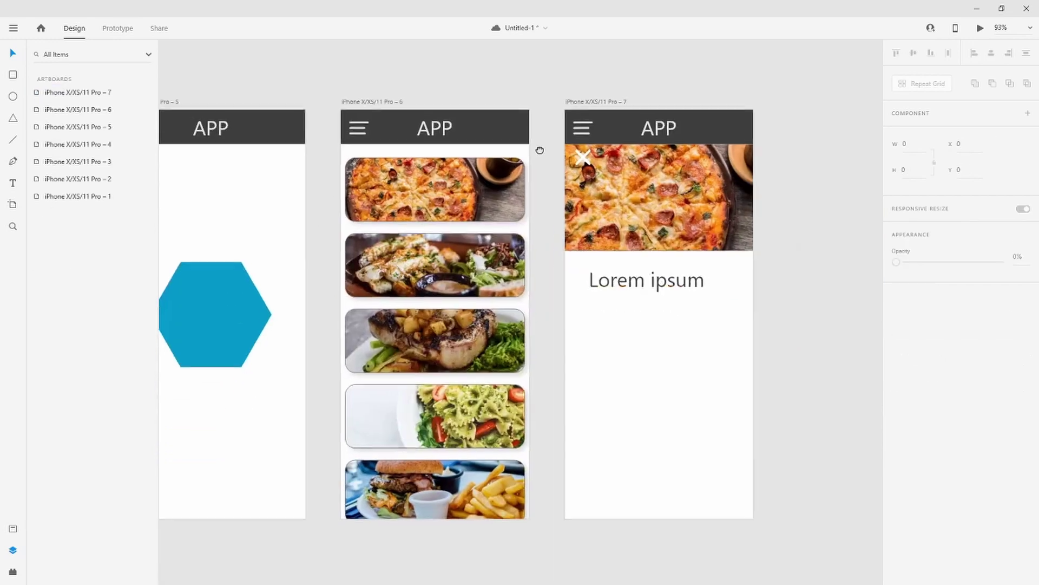
scroll(546, 275, "down", 3)
left_click_drag(545, 275, 617, 321)
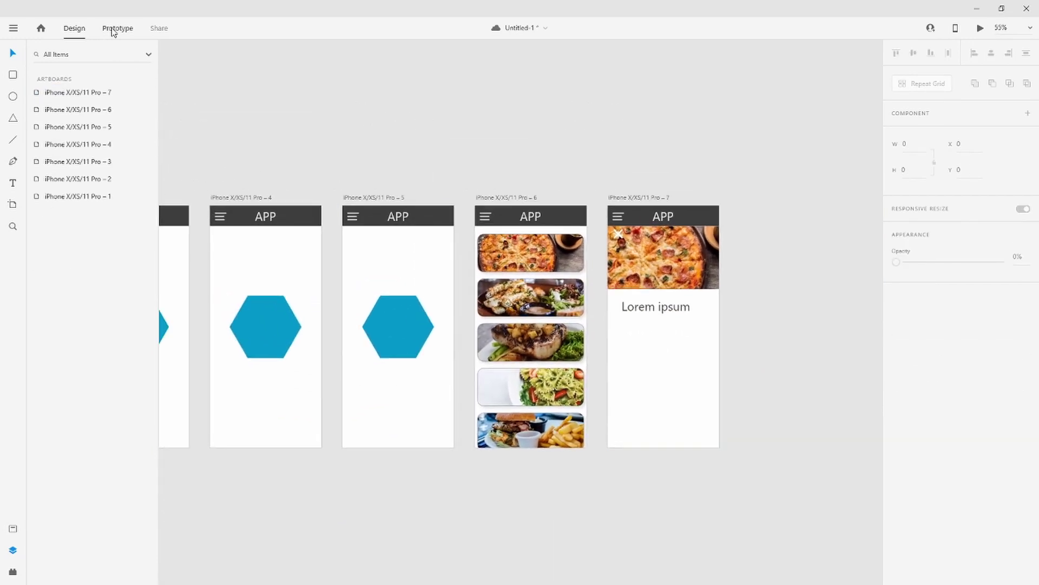
left_click(113, 30)
scroll(509, 174, "left", 3)
scroll(405, 187, "down", 3)
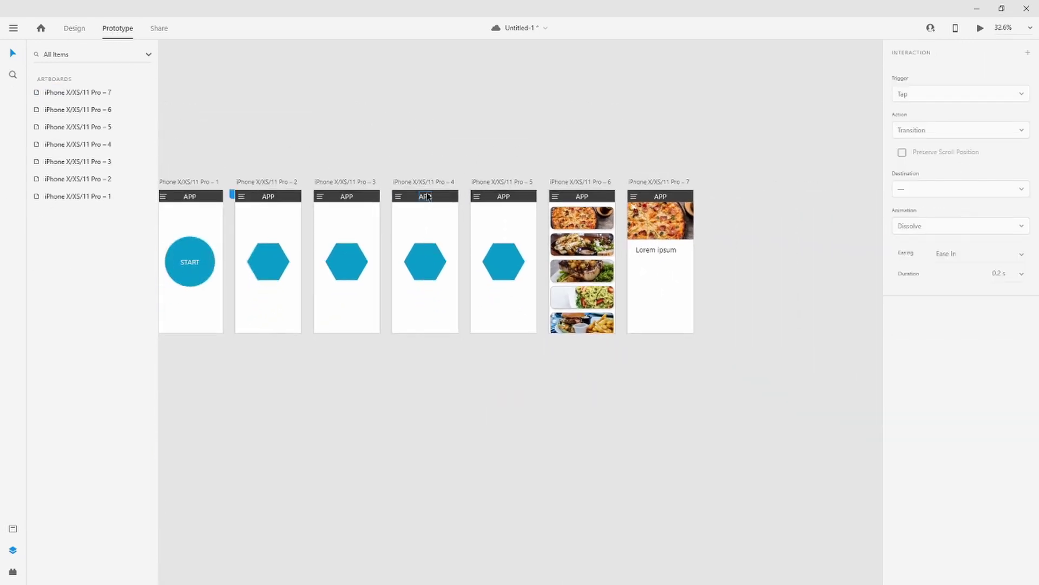
left_click(415, 184)
left_click(492, 181)
scroll(434, 185, "right", 3)
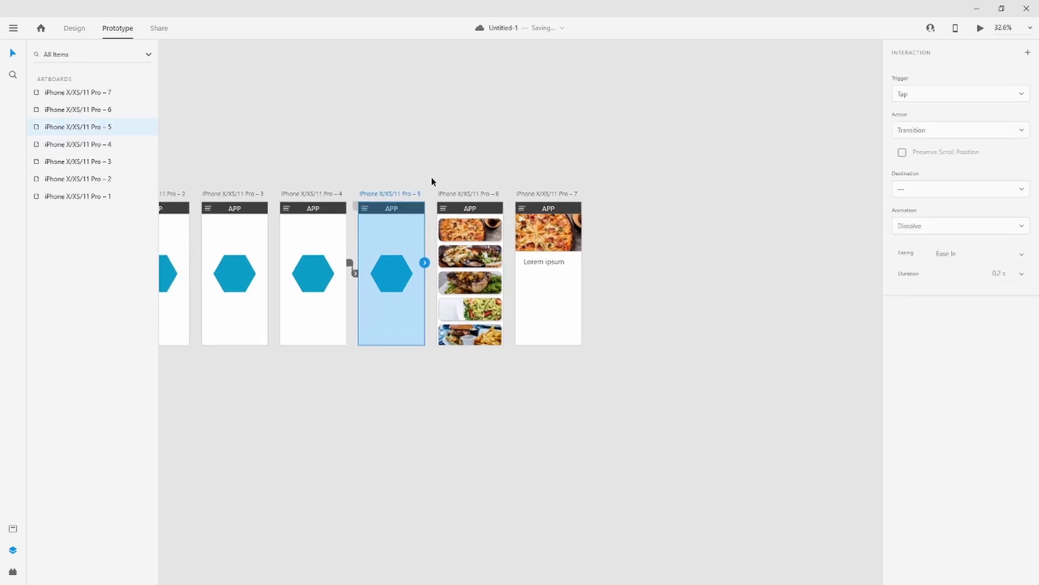
scroll(434, 186, "up", 3)
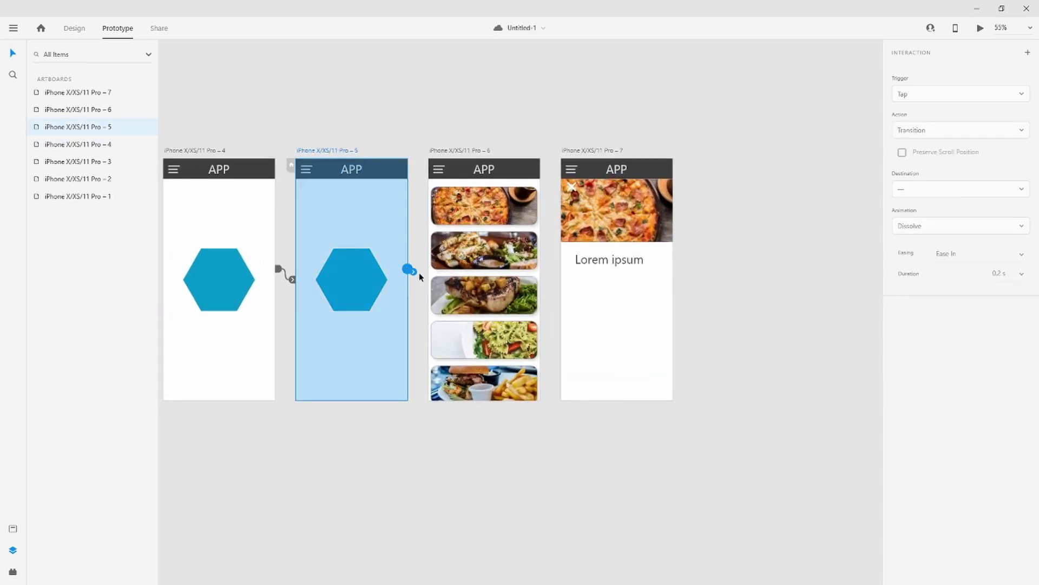
left_click_drag(432, 279, 444, 281)
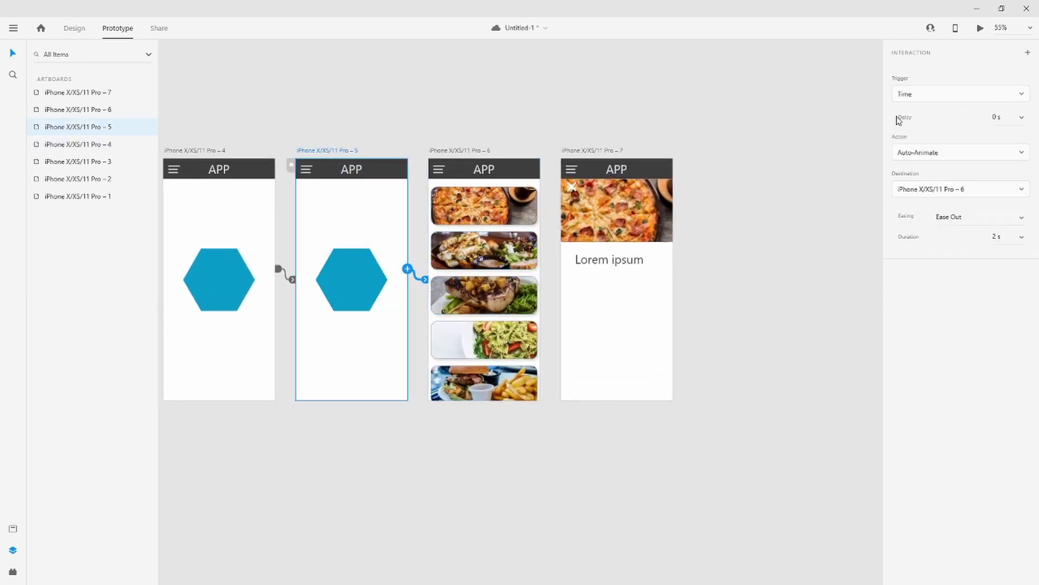
Step: Link the pizza card on artboard 6 to artboard 7 with a Tap, Ease Out, 0.6 s Auto-Animate
scroll(779, 136, "right", 3)
left_click(372, 154)
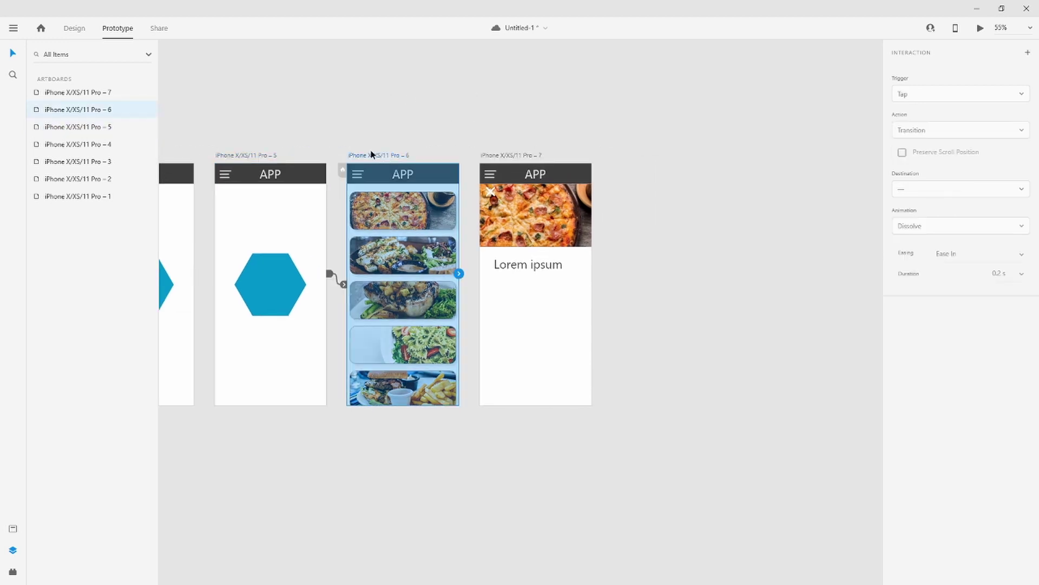
left_click(426, 211)
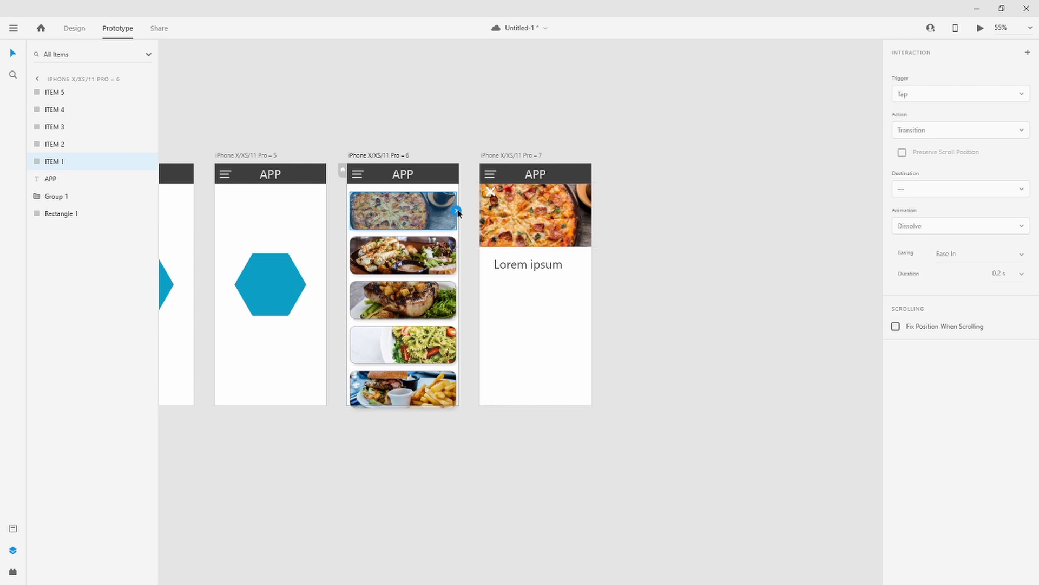
left_click_drag(458, 212, 528, 229)
scroll(426, 115, "up", 1)
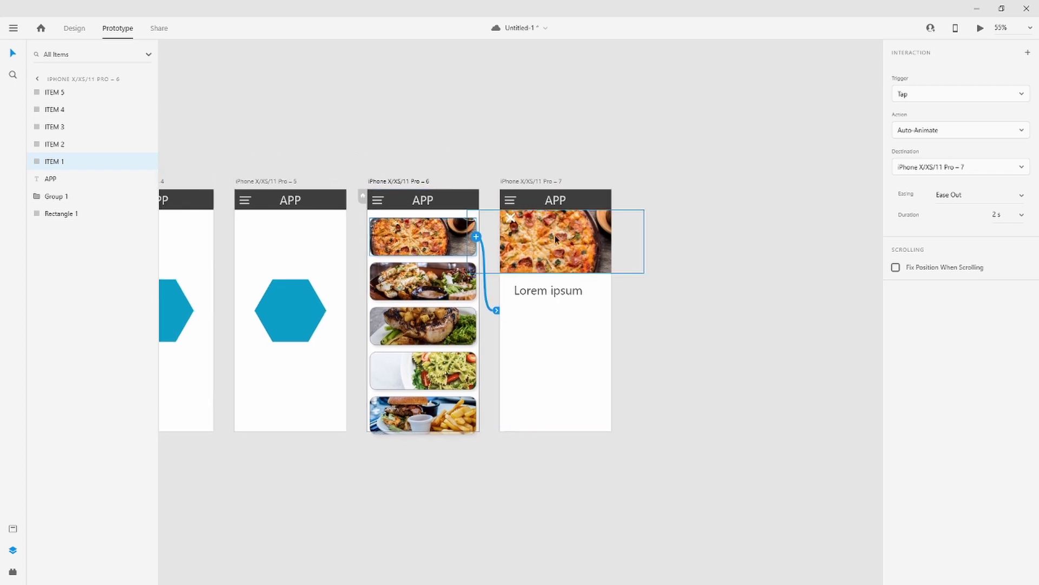
left_click(1007, 215)
type("0.2")
left_click(1021, 215)
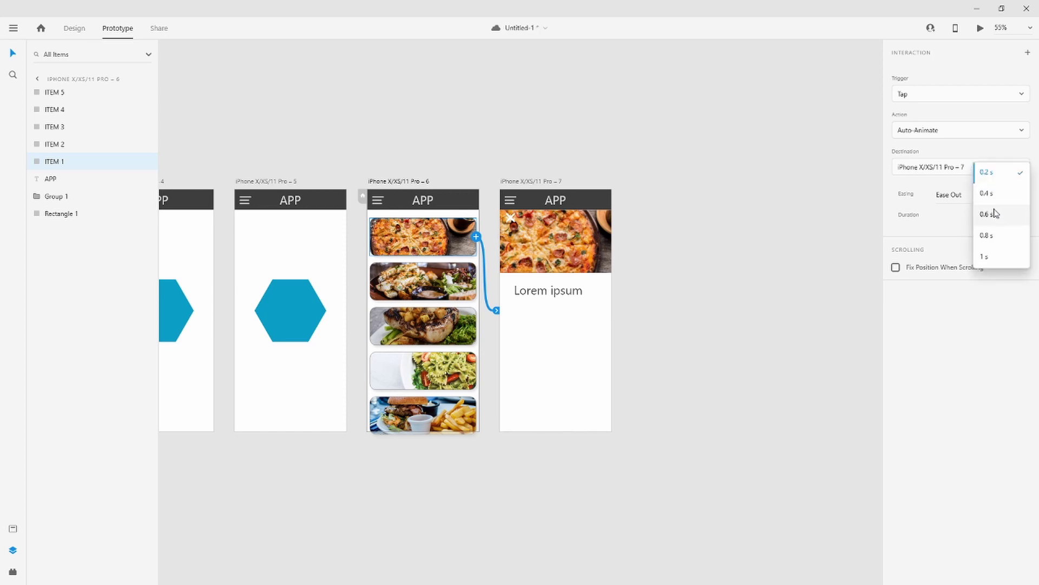
left_click(995, 215)
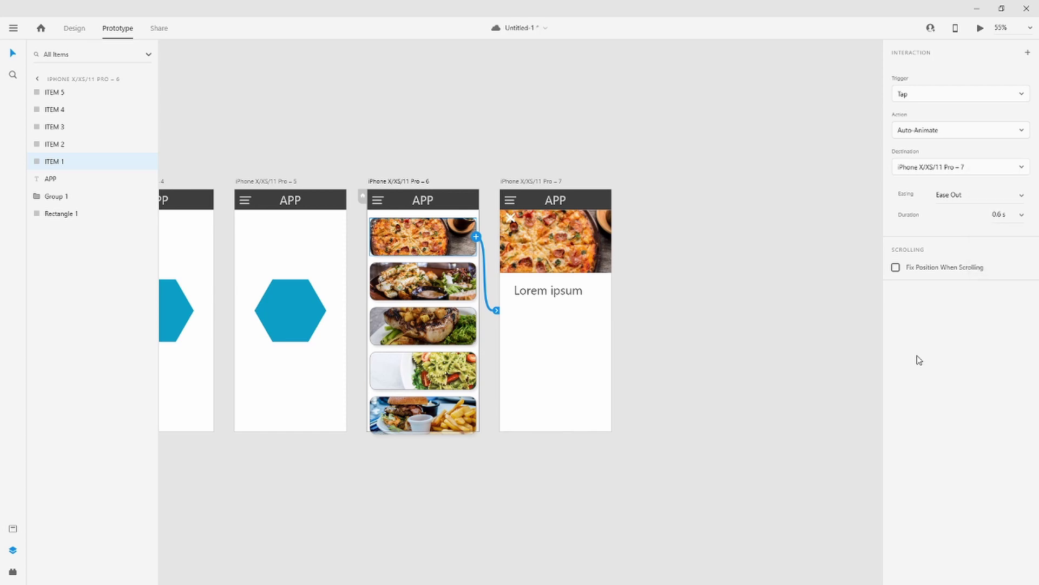
Step: Wire the X icon on artboard 7 back to artboard 6 with a Tap, Ease Out, 0.6 s Auto-Animate
left_click(537, 181)
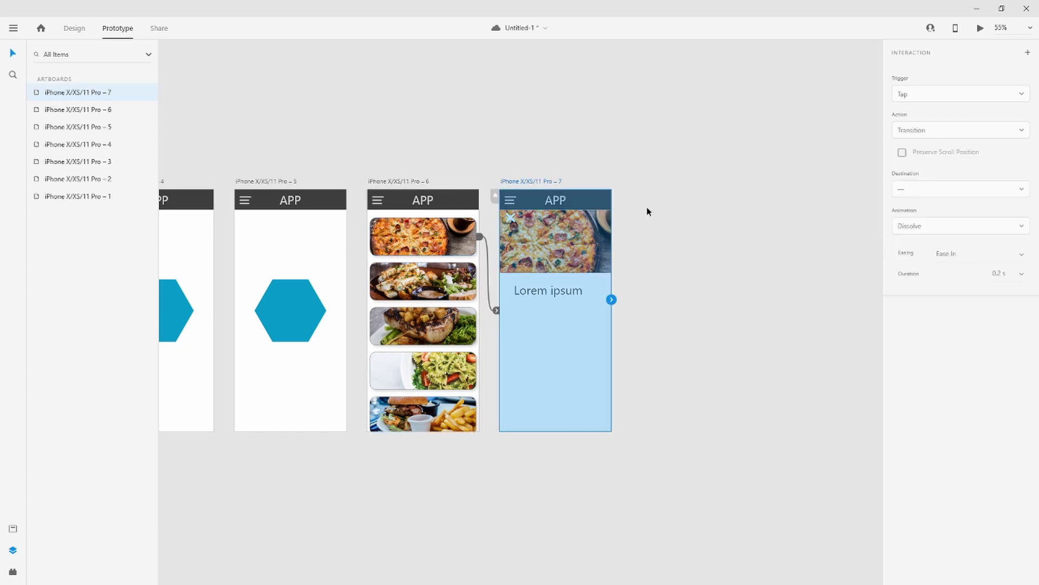
left_click(514, 222)
left_click_drag(446, 155, 538, 156)
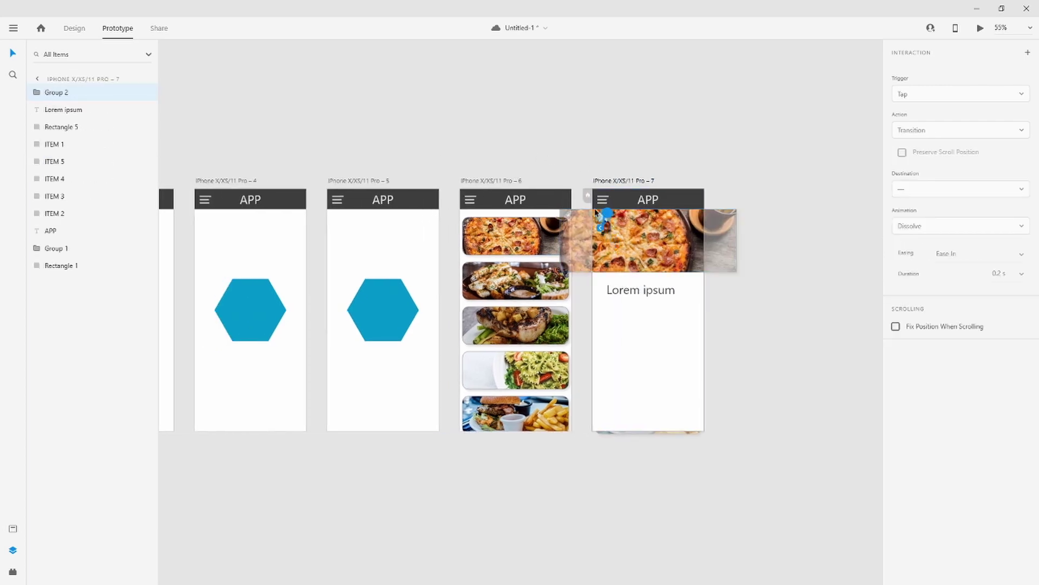
left_click_drag(589, 186, 514, 287)
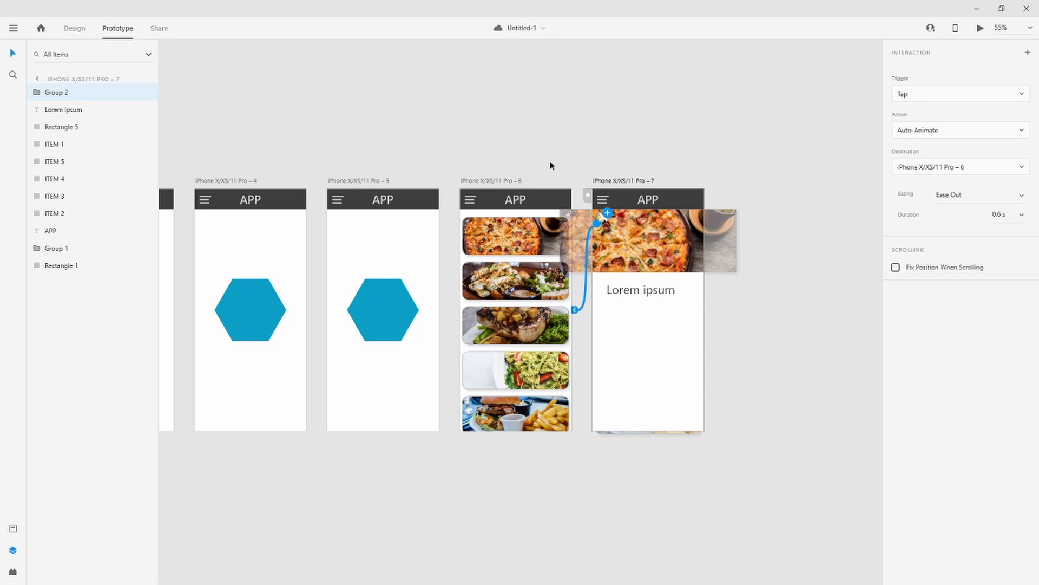
Step: Review the pizza card's link on artboard 6
left_click(484, 181)
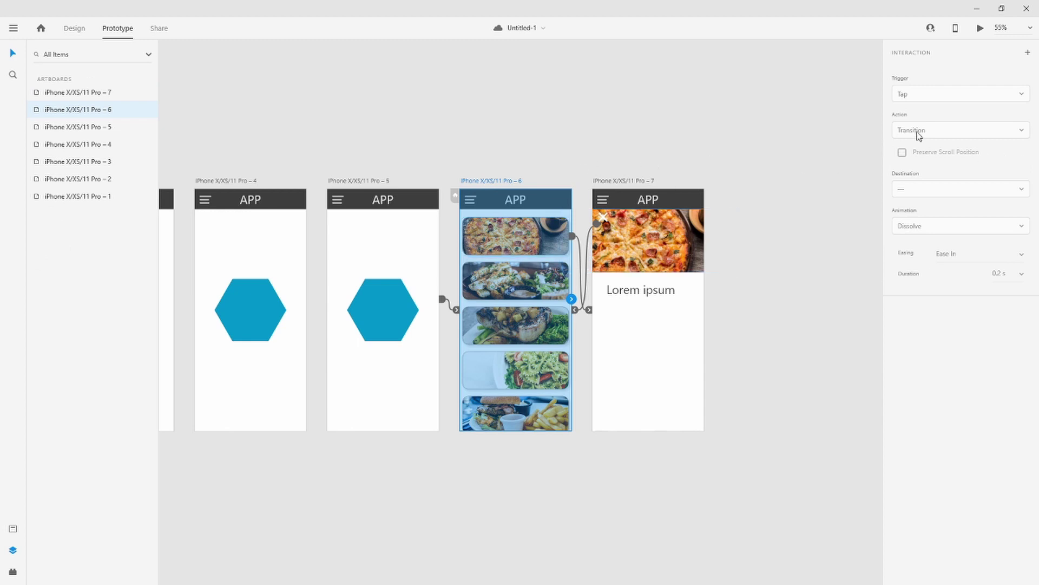
left_click(613, 154)
left_click(495, 179)
left_click(514, 235)
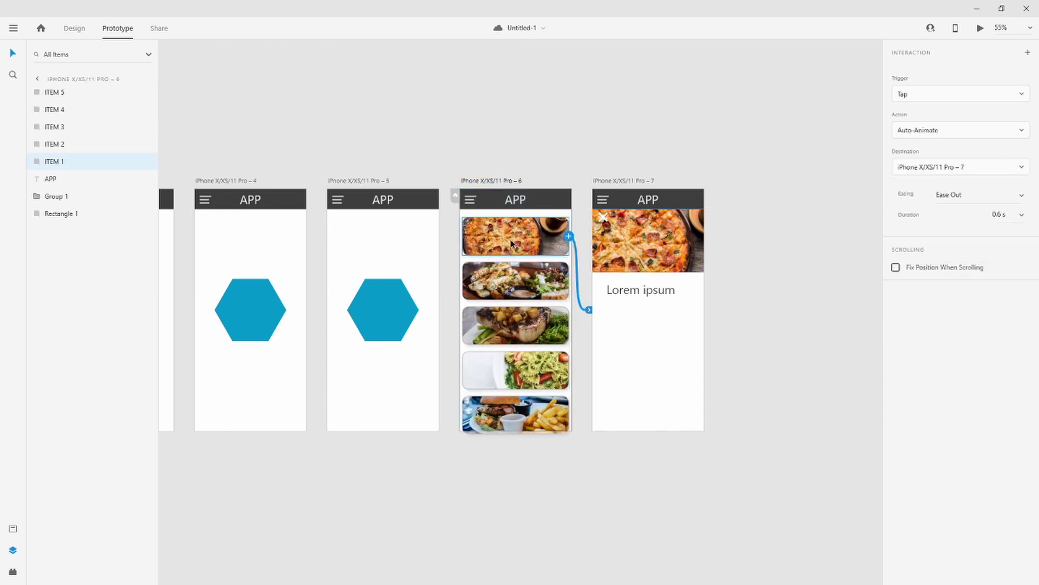
key("Escape")
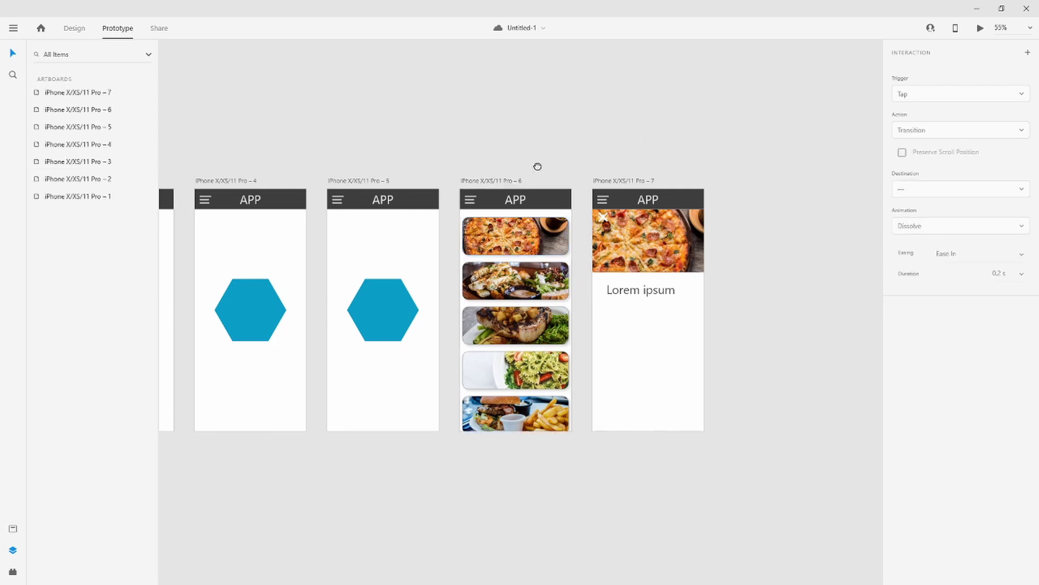
scroll(668, 195, "left", 3)
scroll(677, 161, "left", 1)
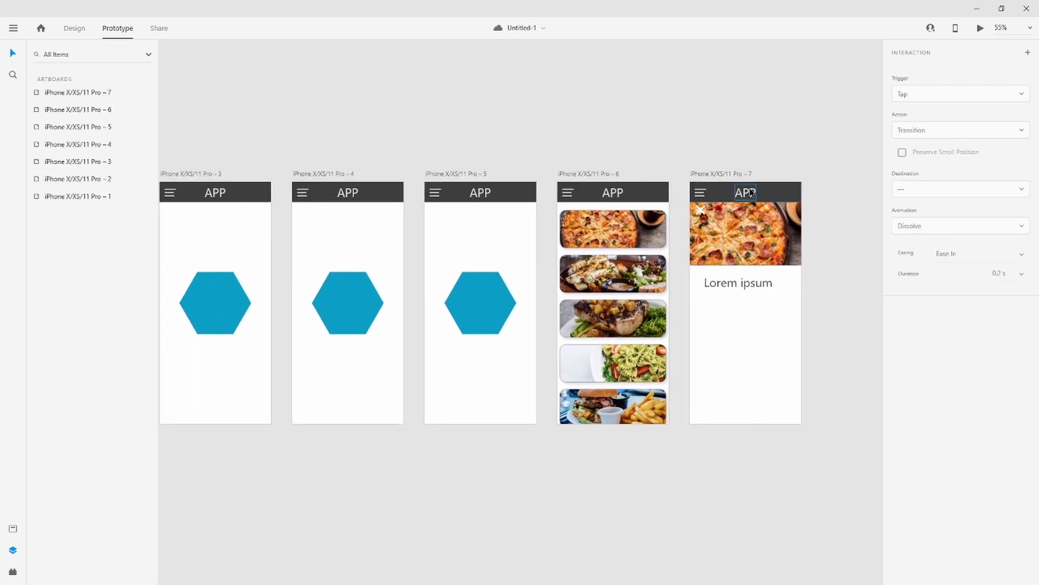
scroll(716, 162, "right", 7)
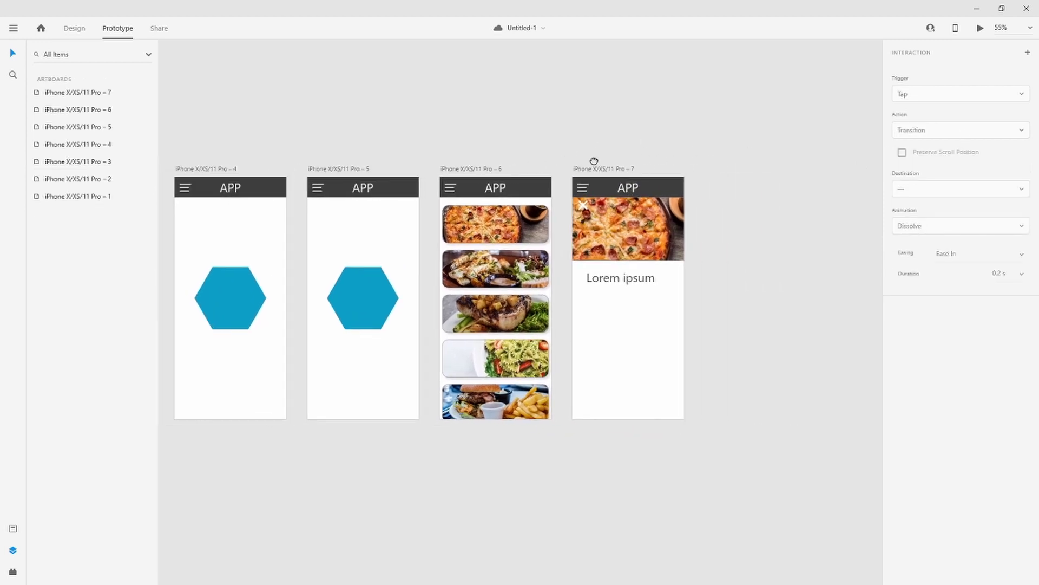
scroll(479, 285, "left", 6)
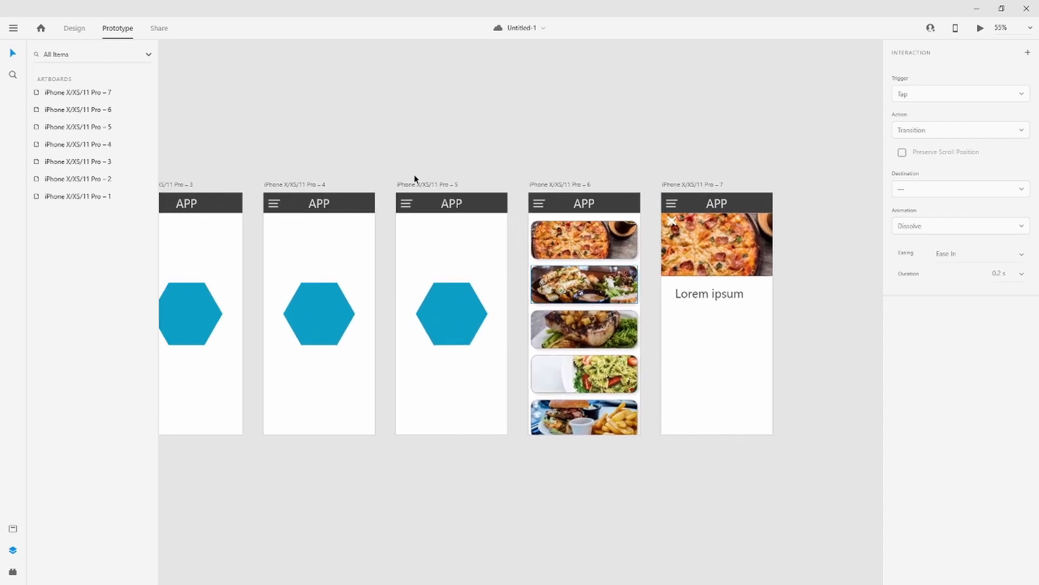
Step: Back in Design mode, move the food-list and pizza-detail artboards down below the row
left_click(75, 32)
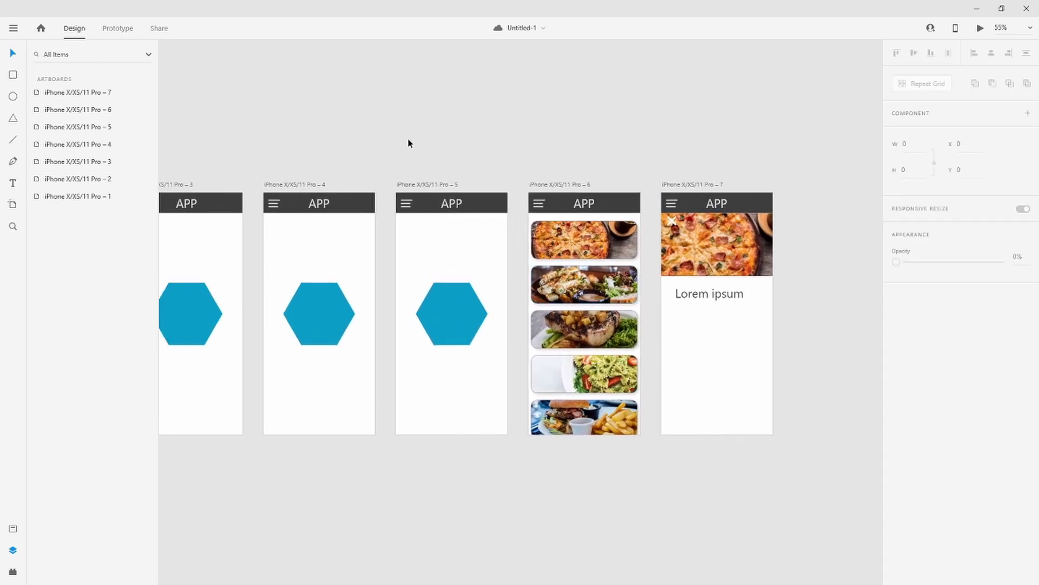
scroll(399, 135, "right", 2)
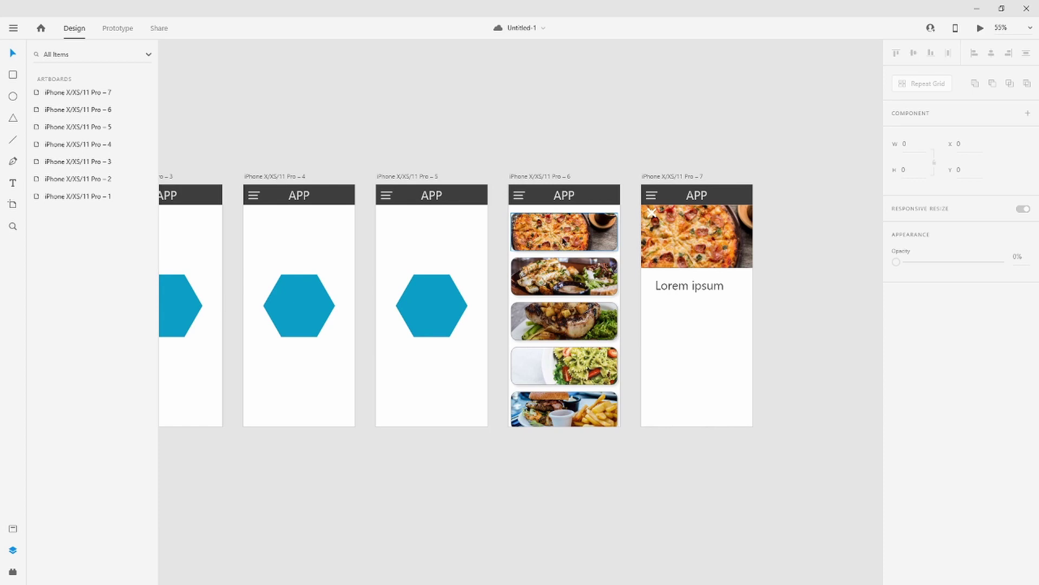
left_click(530, 173)
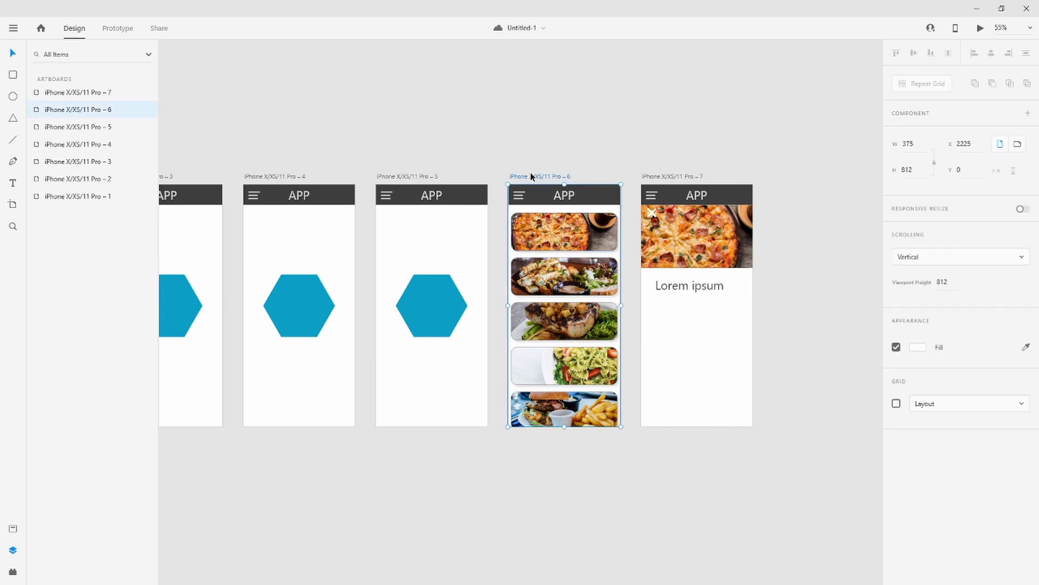
left_click(664, 177, "shift")
left_click_drag(664, 179, 657, 458)
Step: Paste the five food cards into artboard 5, ungroup them and move them beside its right edge
scroll(621, 292, "down", 3)
left_click(544, 380)
left_click(543, 428, "shift")
left_click(543, 477, "shift")
left_click(544, 515, "shift")
left_click(543, 561, "shift")
left_click_drag(557, 230, 572, 284)
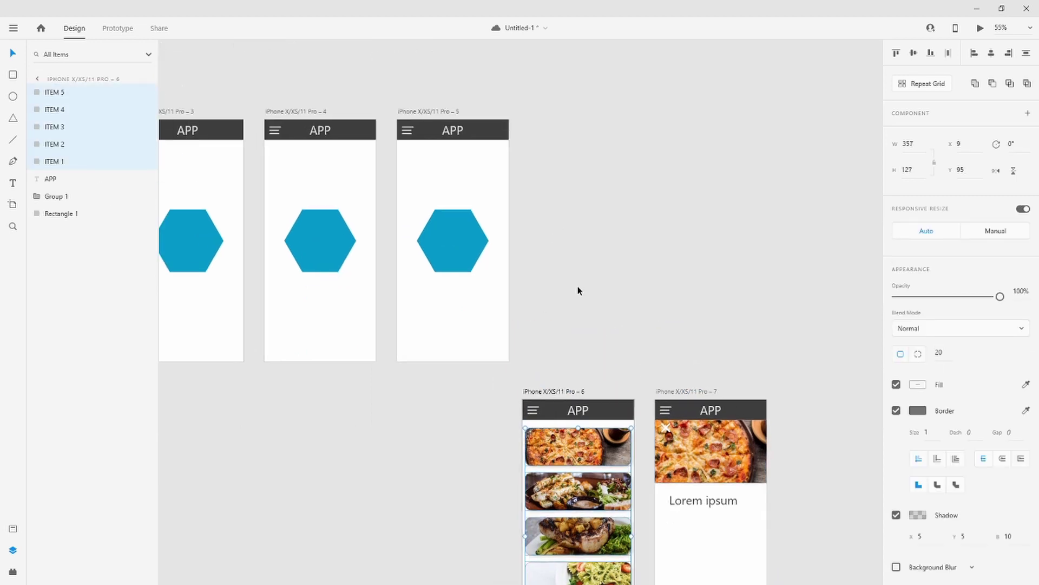
left_click(425, 111)
key("ctrl+v")
key("ctrl+shift+g")
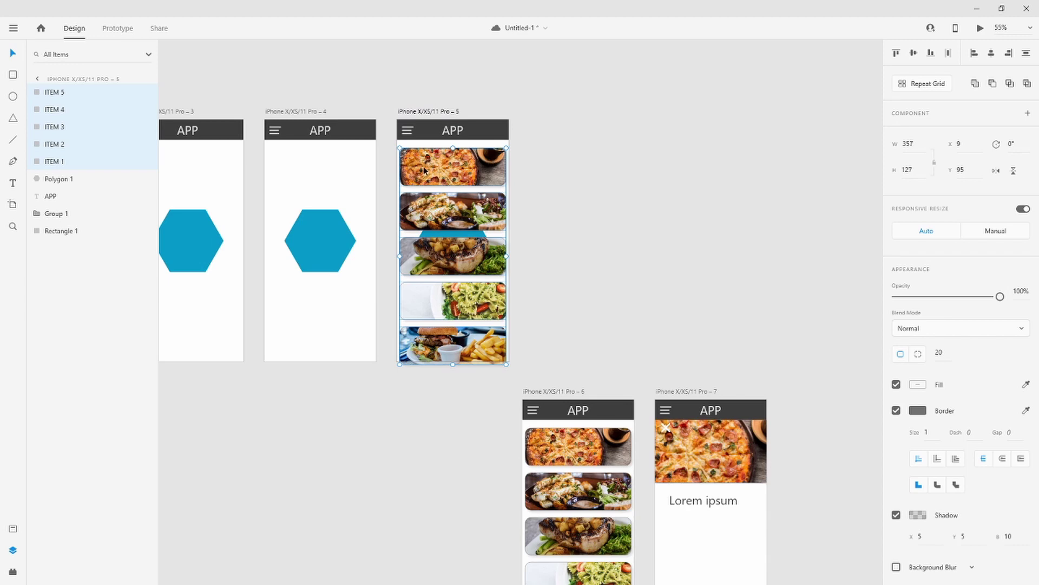
left_click_drag(424, 170, 535, 169)
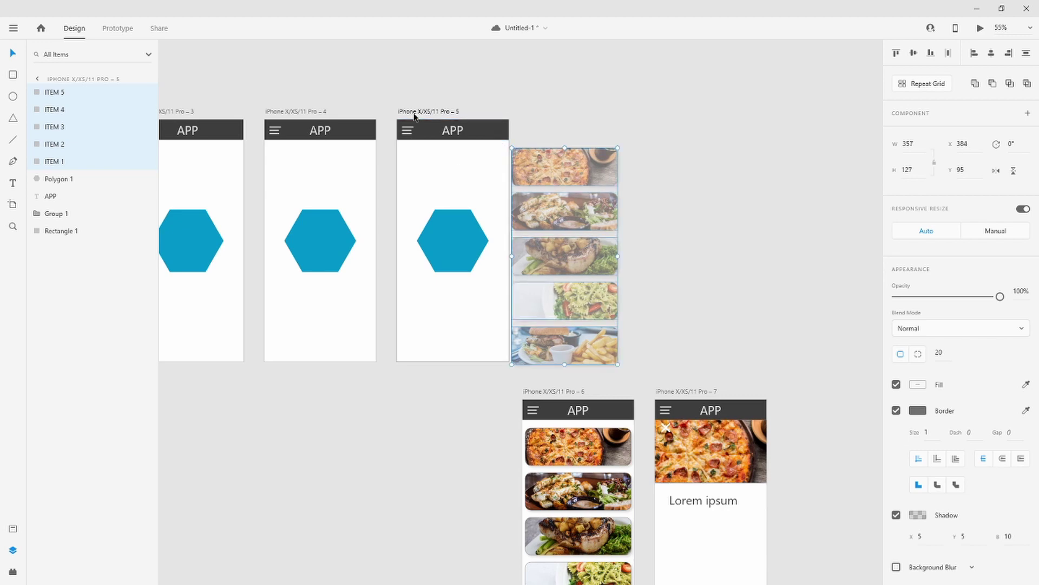
Step: Stagger food cards 2–5 diagonally, each offset further right than the one above
left_click(643, 211)
left_click(438, 127)
left_click(435, 251)
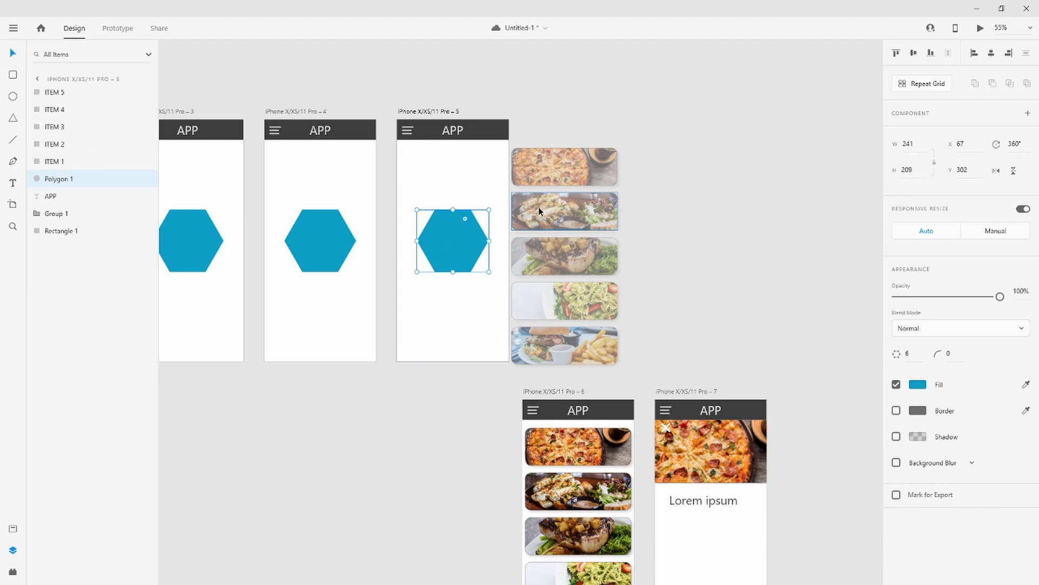
left_click_drag(539, 207, 560, 206)
left_click_drag(541, 249, 584, 255)
left_click_drag(541, 304, 626, 307)
left_click_drag(561, 339, 660, 344)
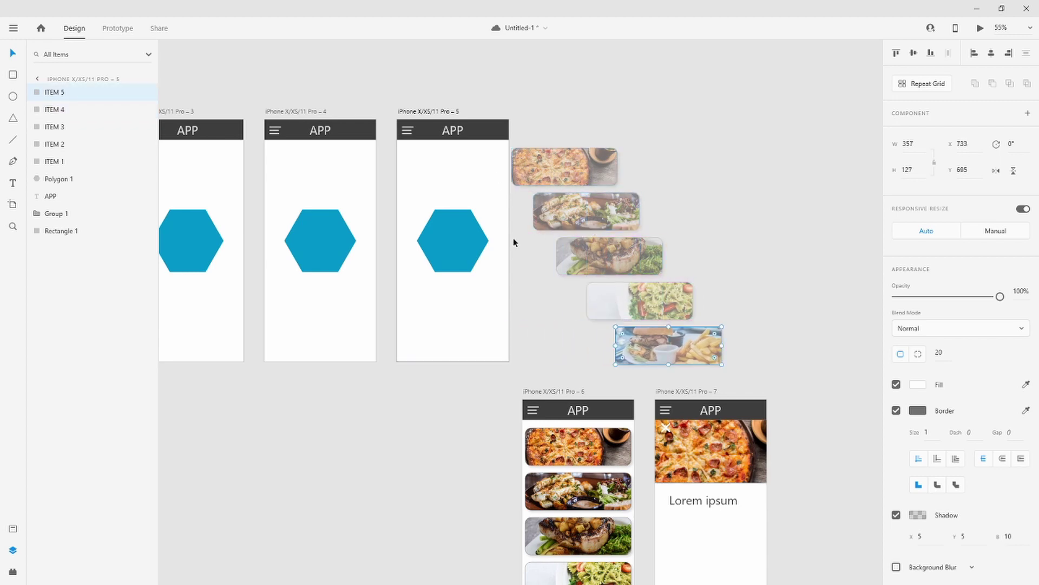
scroll(531, 362, "down", 3)
scroll(575, 283, "right", 3)
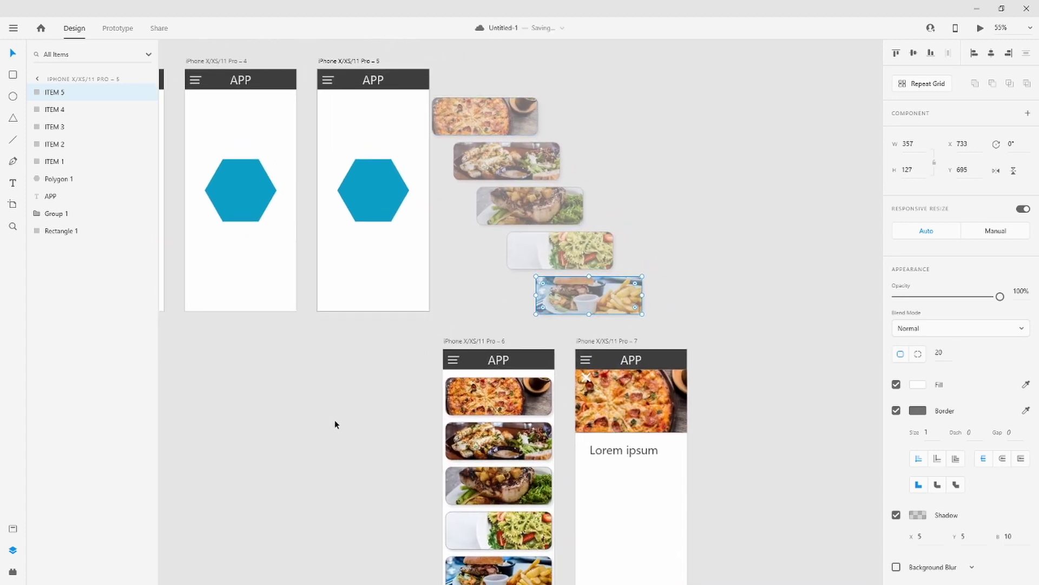
scroll(335, 428, "down", 3)
scroll(335, 427, "right", 1)
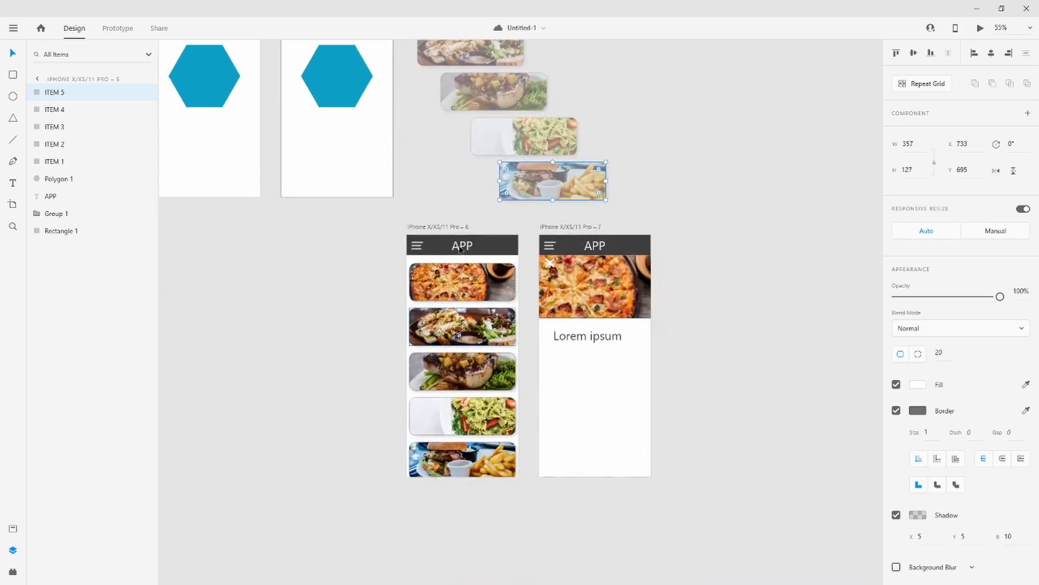
Step: Group the pizza screen's white card (Rectangle 5) with its Lorem ipsum text
left_click(583, 364)
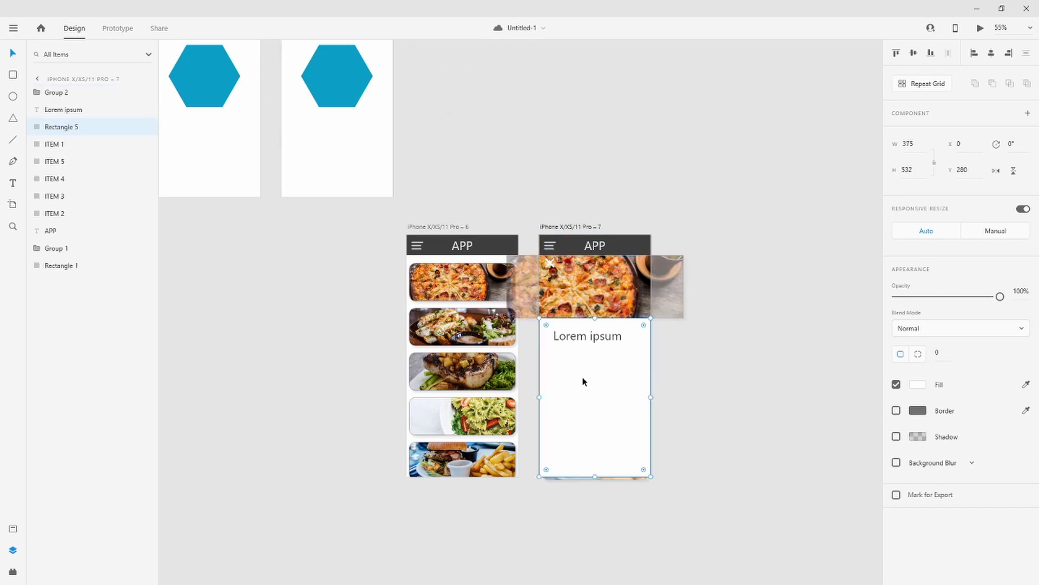
left_click(583, 337, "shift")
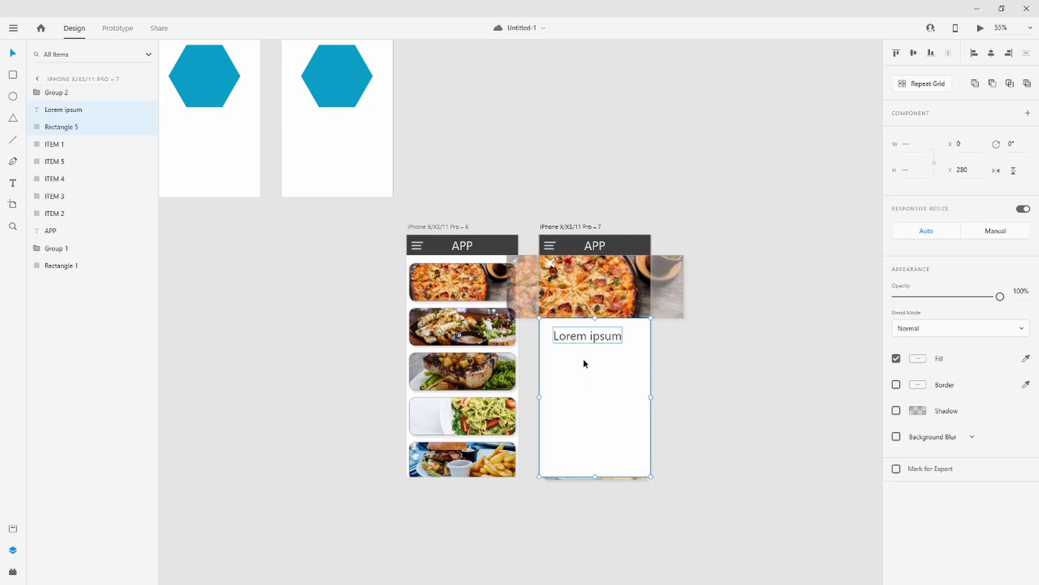
key("ctrl+g")
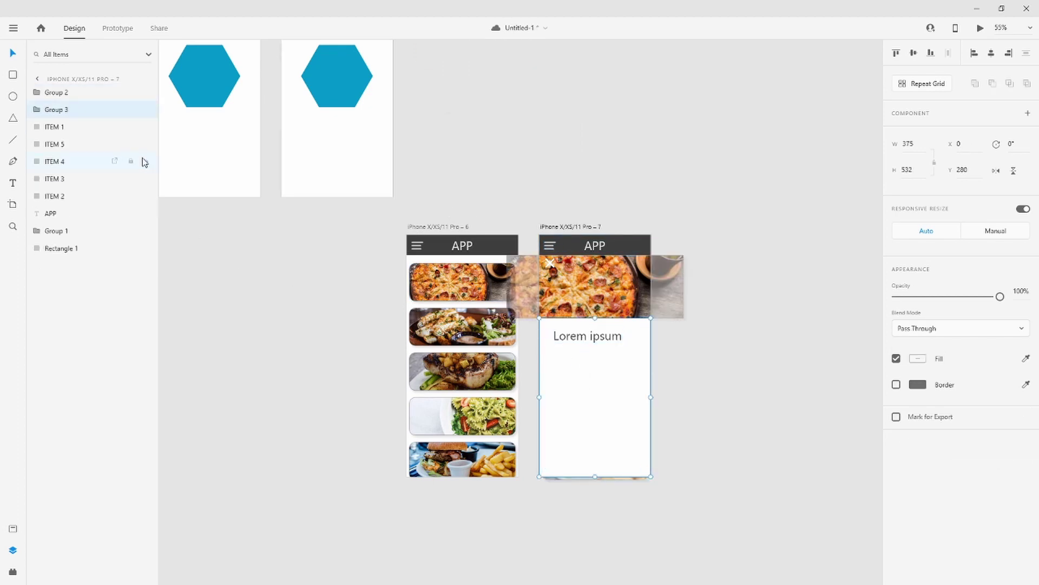
left_click(434, 225)
left_click_drag(402, 254, 388, 345)
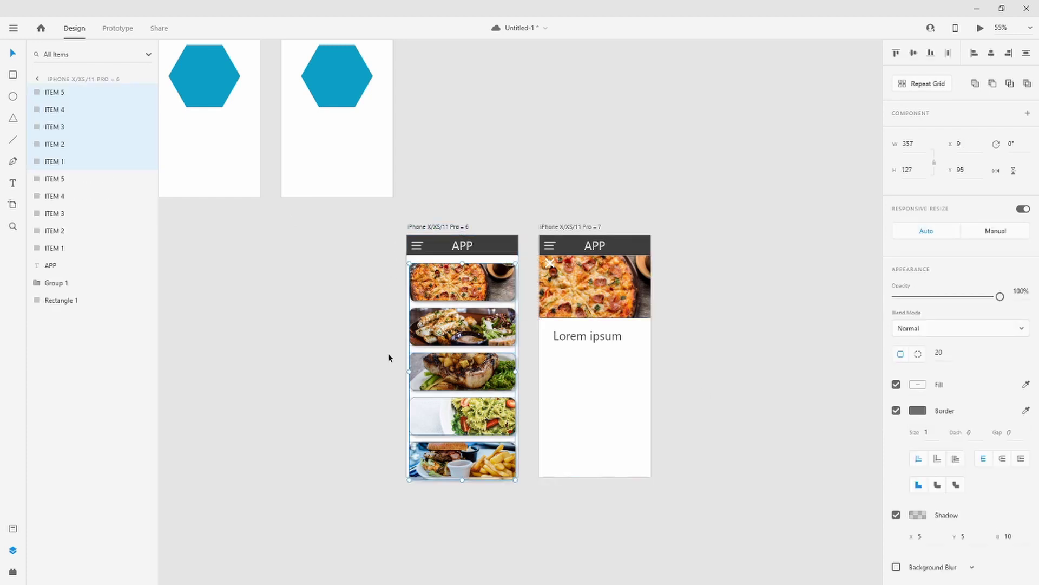
left_click(388, 355)
left_click(605, 347)
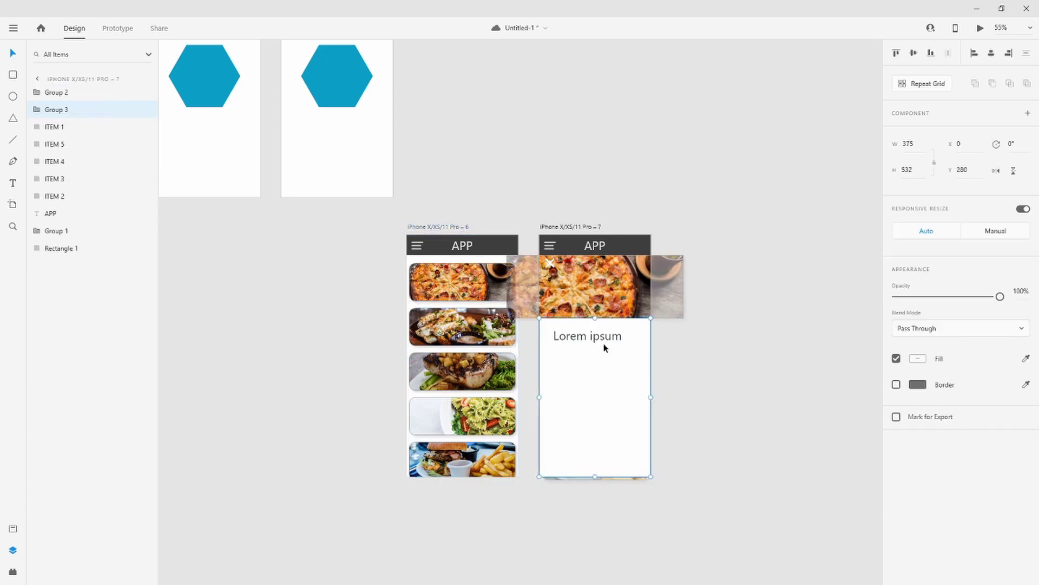
key("Escape")
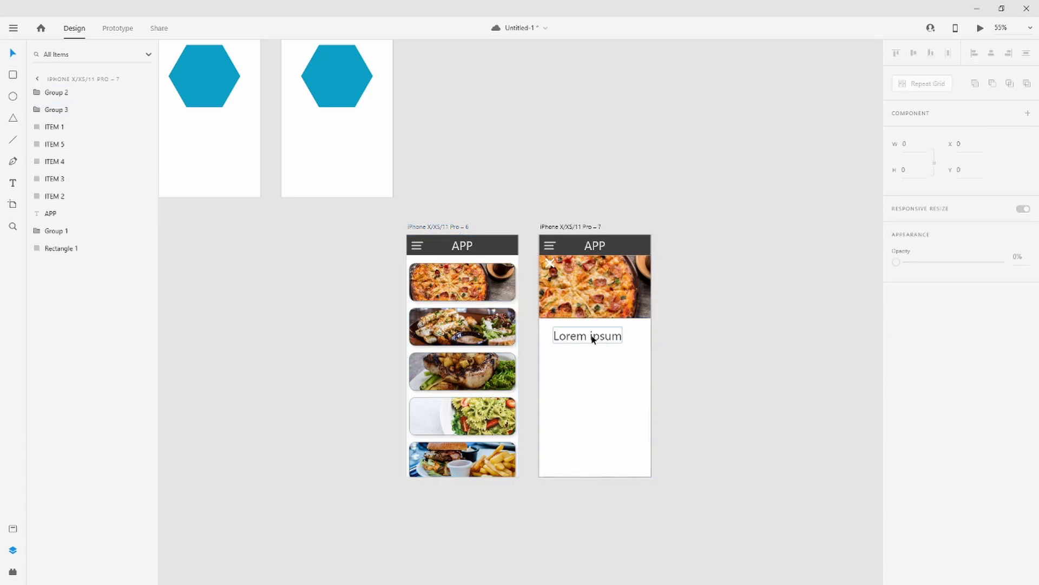
left_click(603, 368)
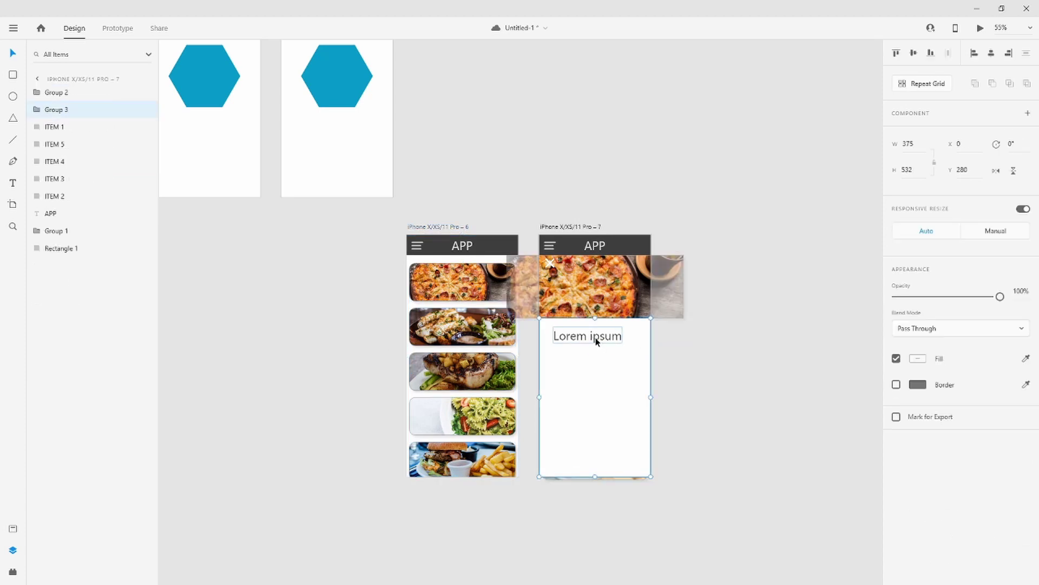
Step: Paste the card group into artboard 6 and drag it below the food cards to Y 822
left_click(424, 228)
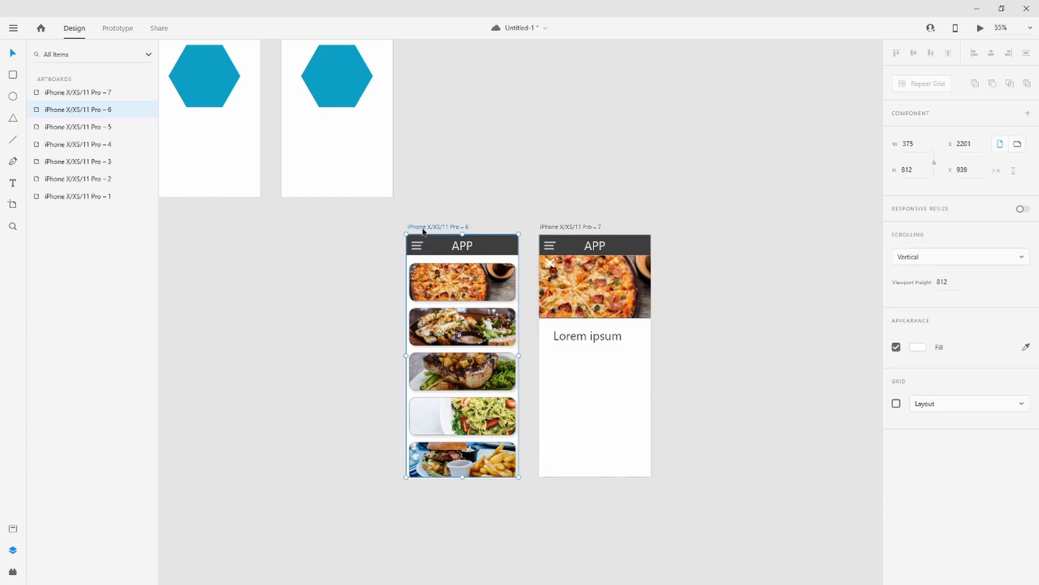
key("ctrl+v")
scroll(379, 411, "down", 4)
left_click_drag(435, 273, 432, 433)
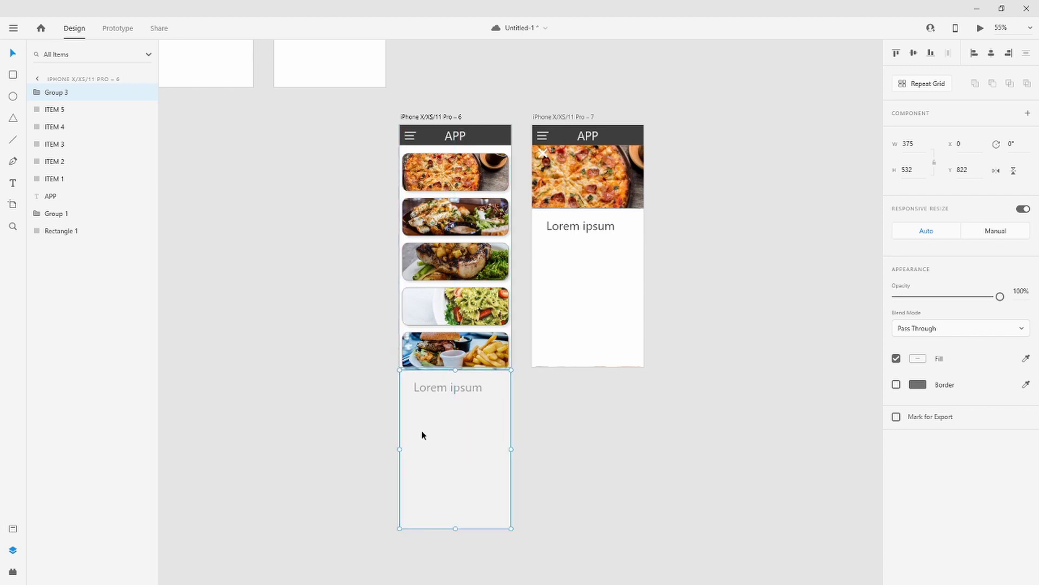
left_click(352, 347)
left_click_drag(313, 288, 602, 490)
Step: After a quick preview, wire the START artboard to artboard 2: Tap, Auto-Animate, Ease Out, 0.6 s
scroll(381, 362, "down", 3)
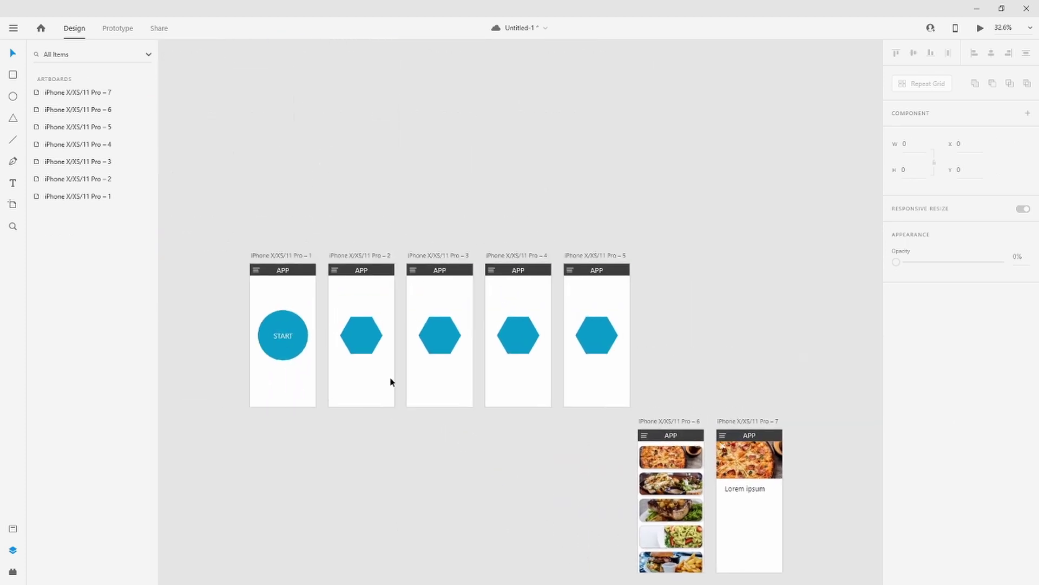
left_click(277, 260)
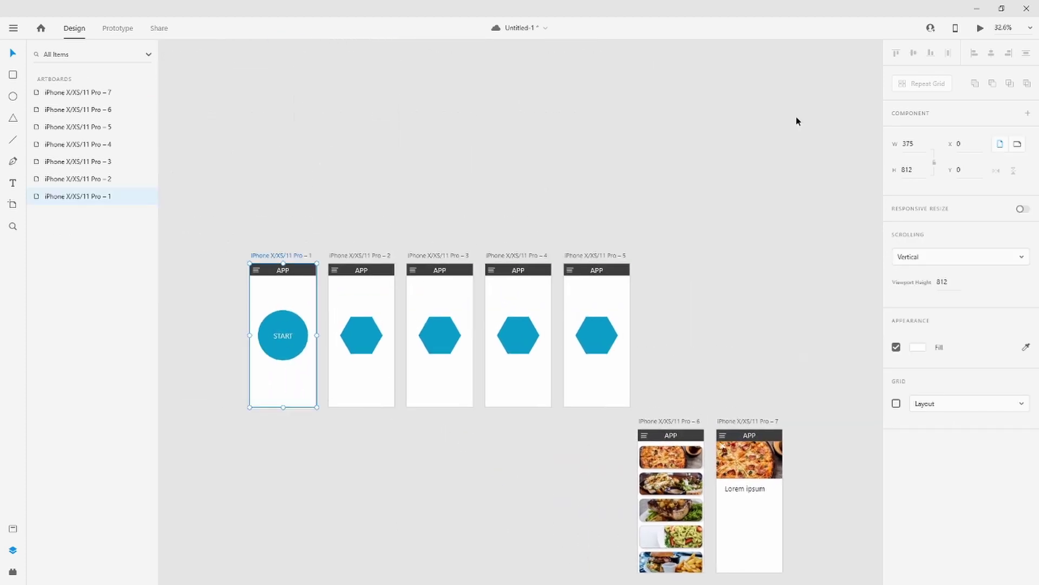
left_click(981, 29)
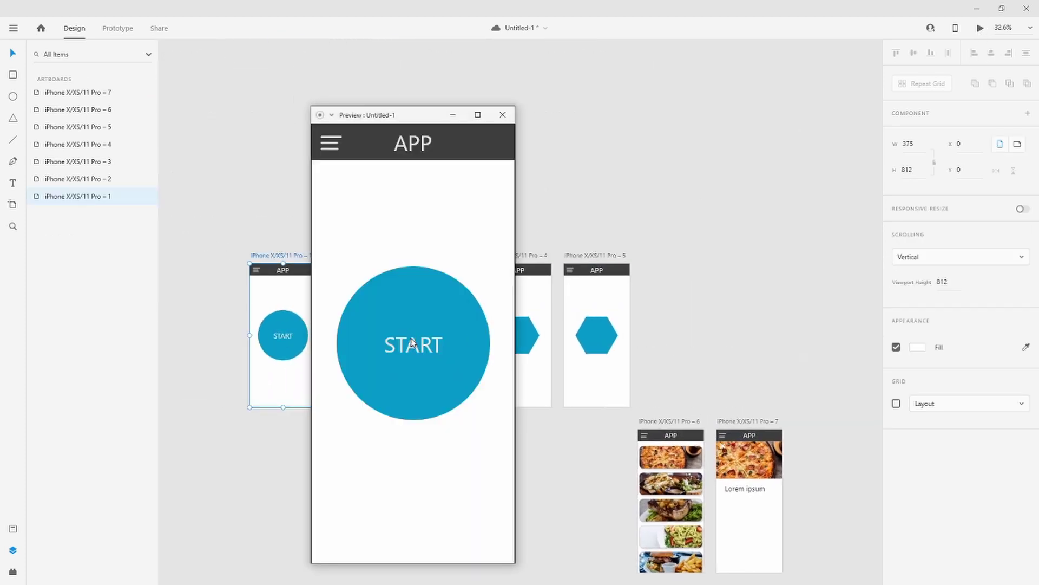
left_click(502, 115)
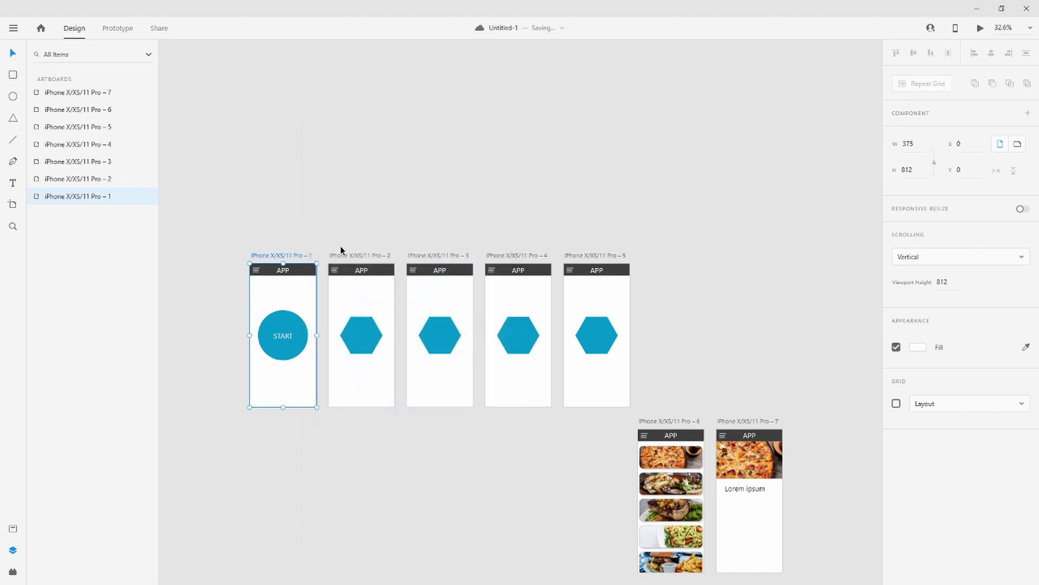
left_click(124, 28)
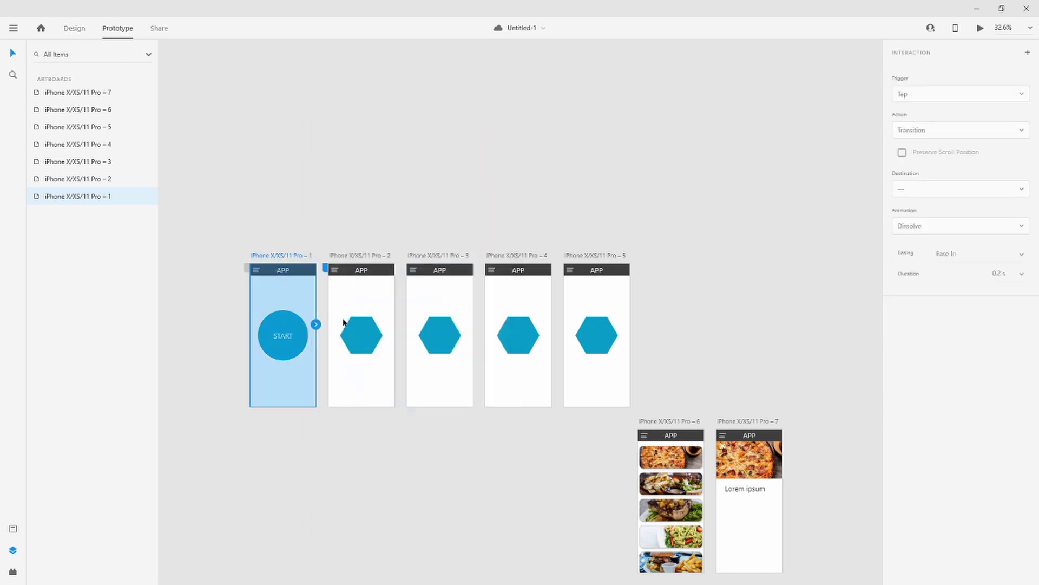
left_click_drag(320, 326, 360, 345)
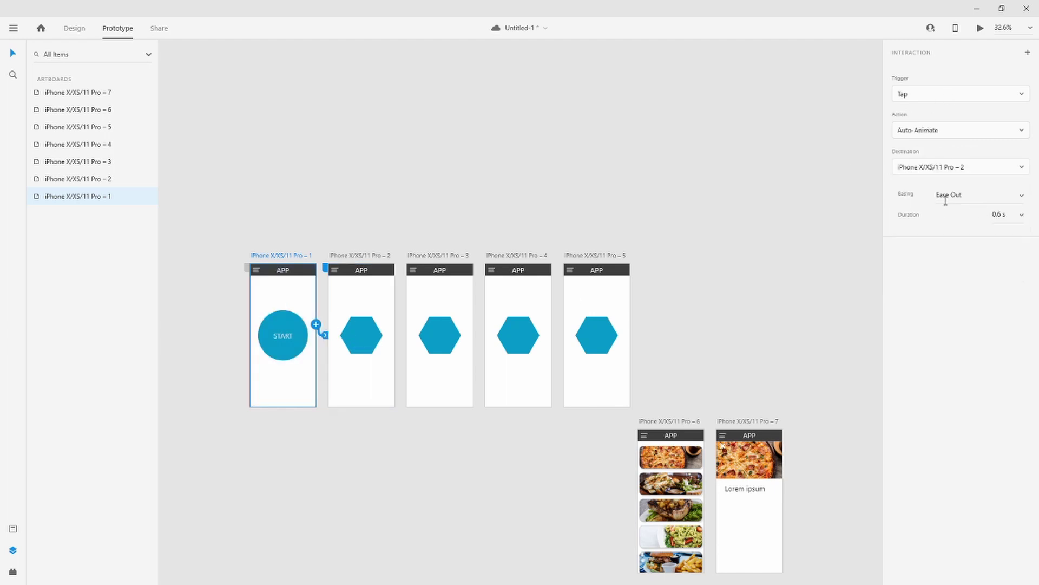
Step: In the preview, tap START, the loading hexagon, the pizza card, then the X to return to the list
left_click(980, 28)
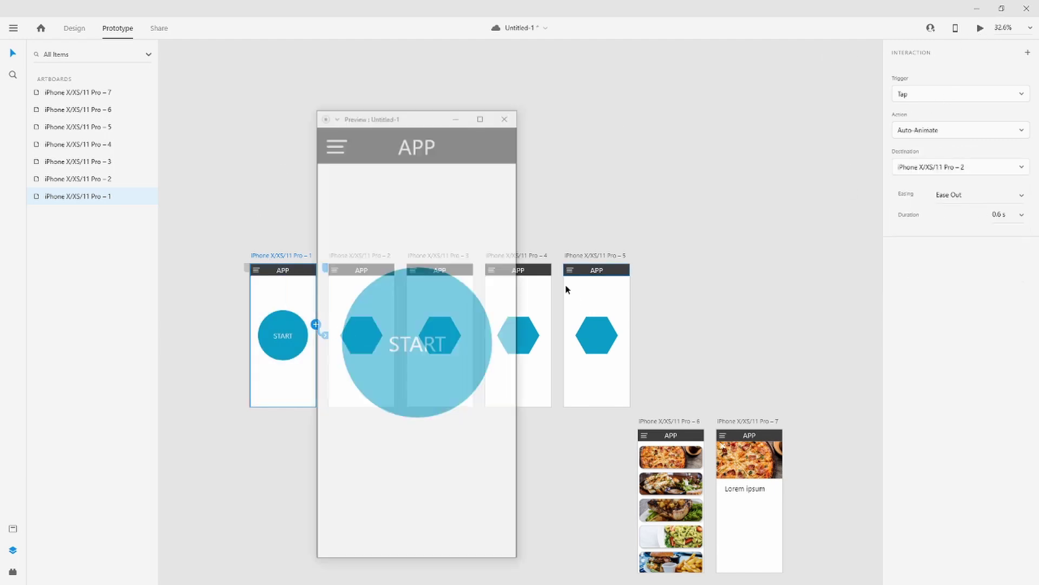
left_click(414, 347)
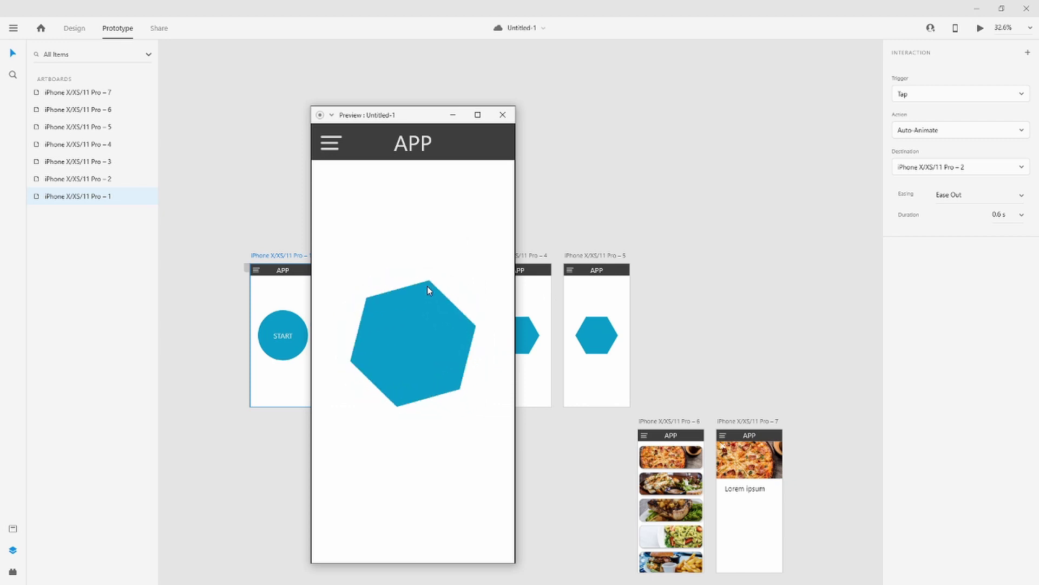
left_click(427, 290)
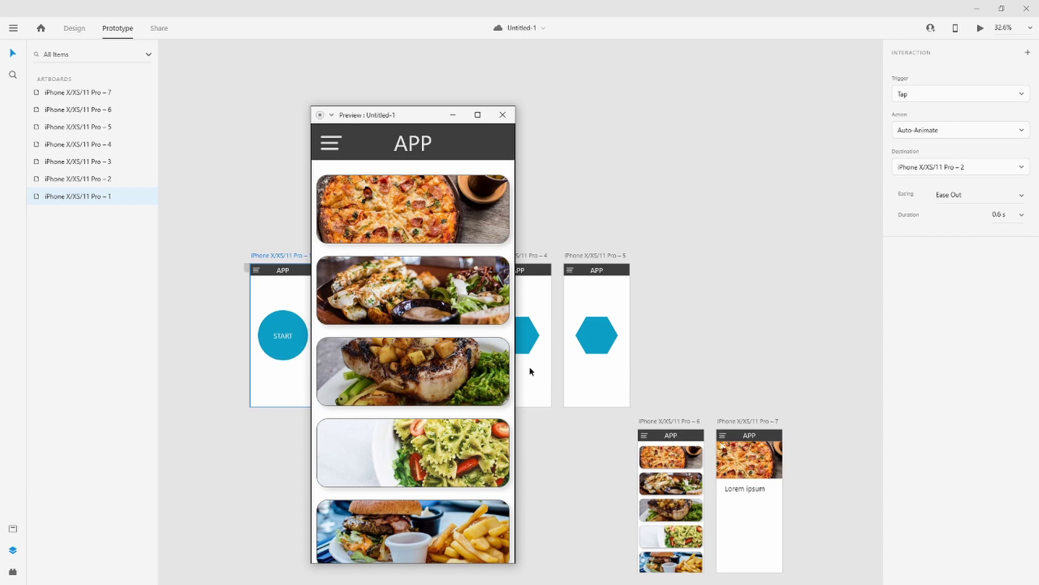
left_click(420, 217)
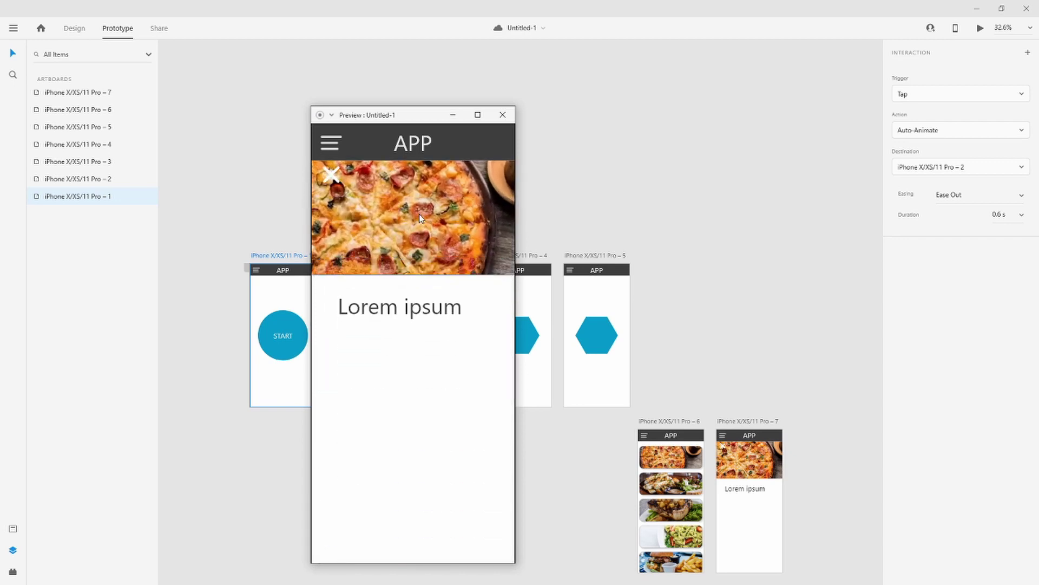
left_click(331, 174)
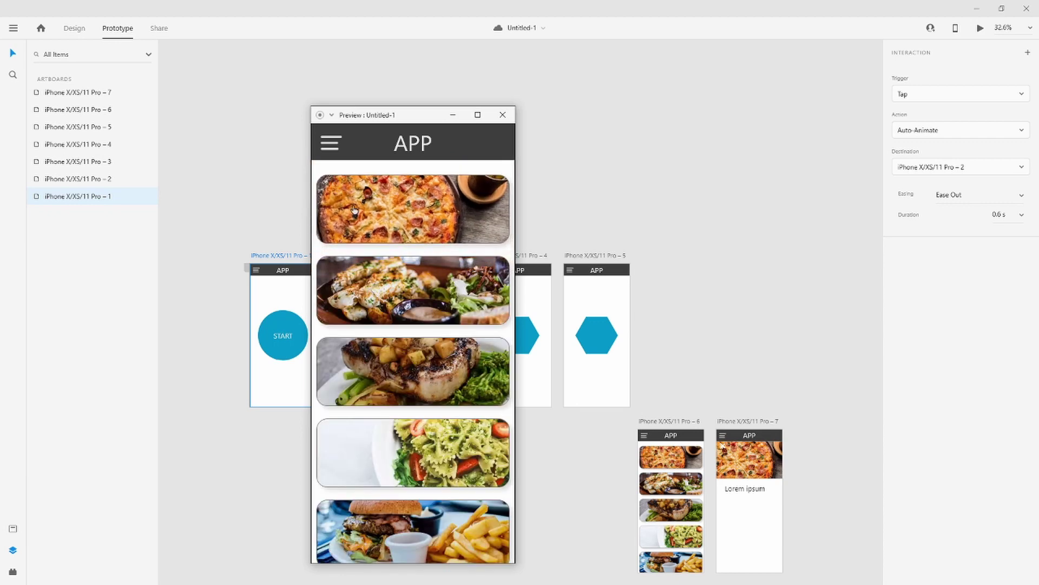